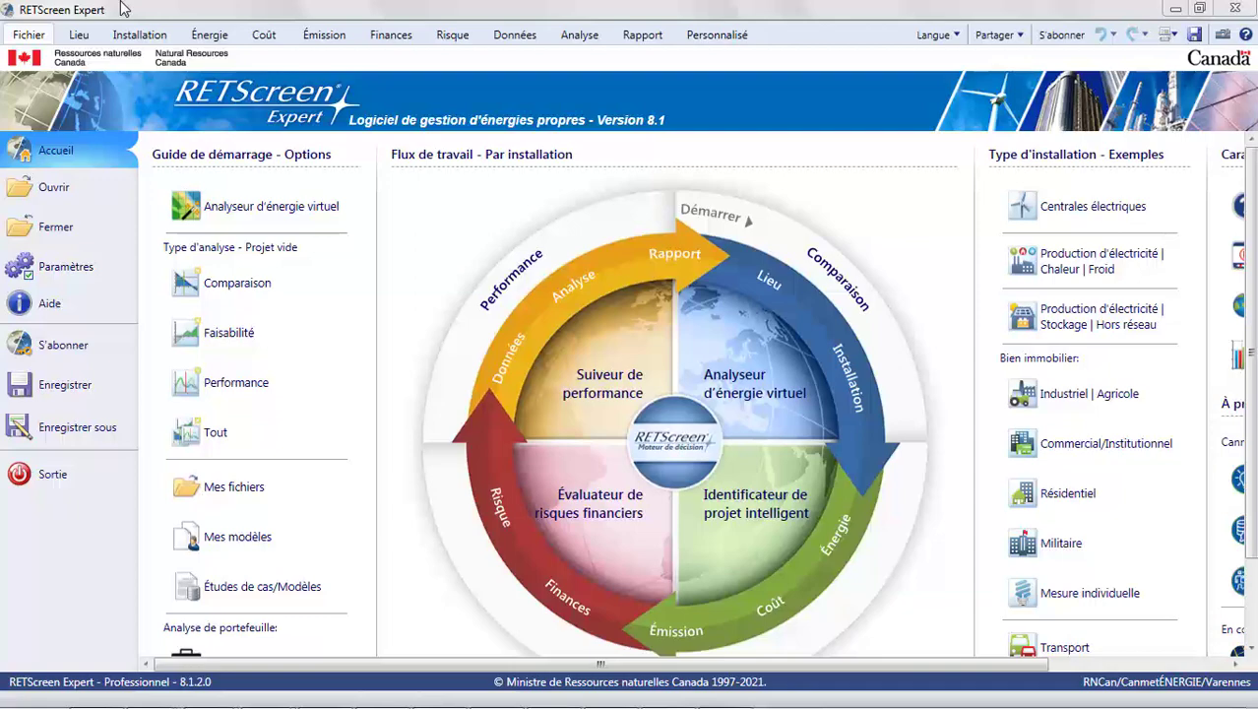
Start the virtual energy analyser with facility type Production d'électricité | Stockage | Hors réseau and type Photovoltaïque.
{"action": "left_click", "coordinate": [280, 210]}
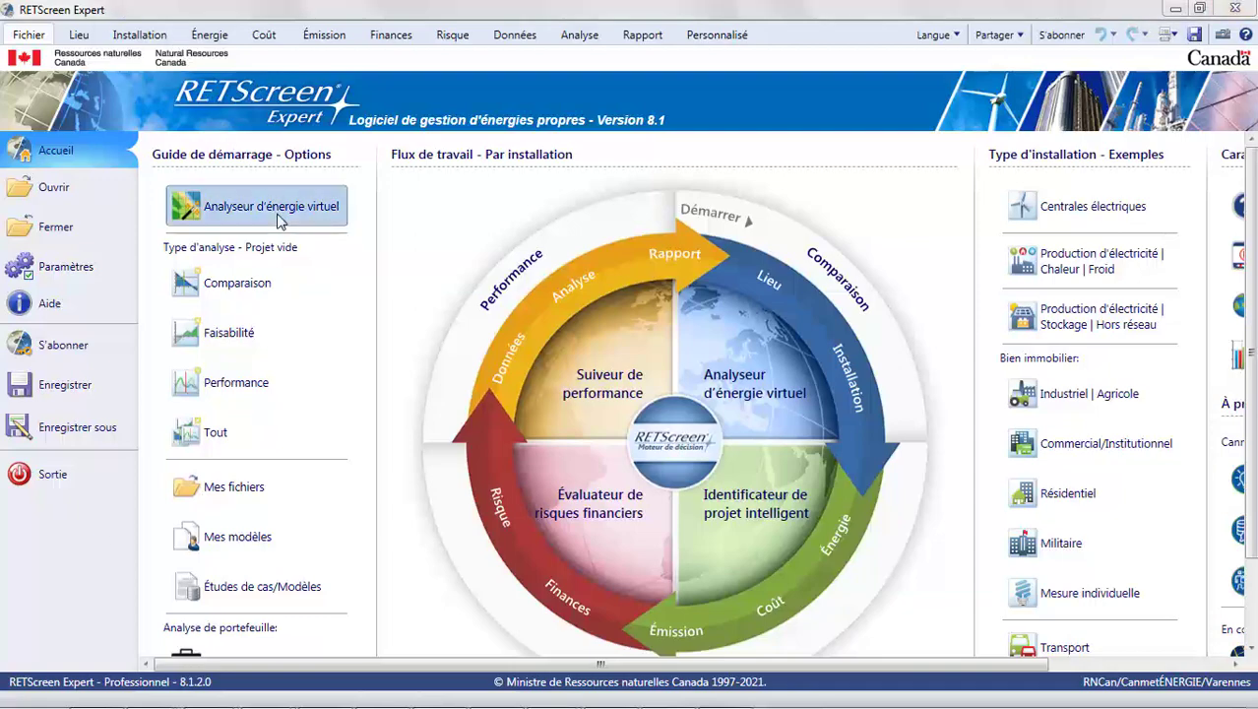
{"action": "left_click", "coordinate": [420, 82]}
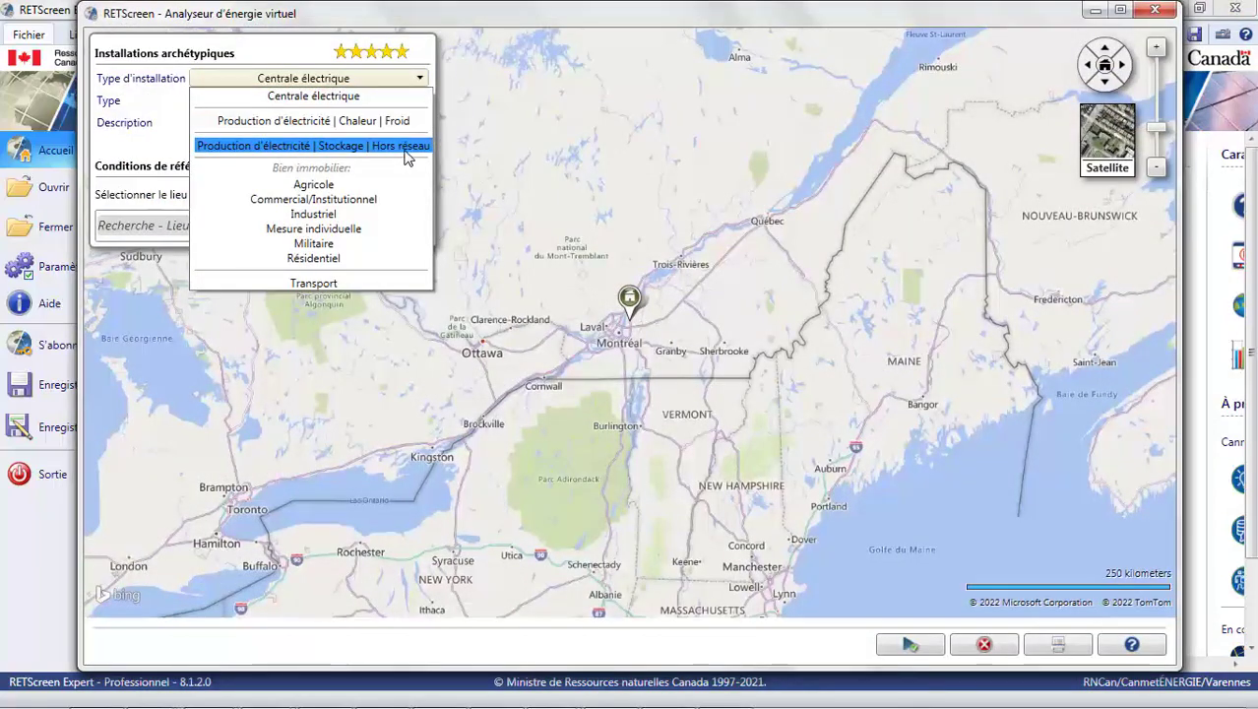
{"action": "left_click", "coordinate": [408, 157]}
{"action": "left_click", "coordinate": [434, 100]}
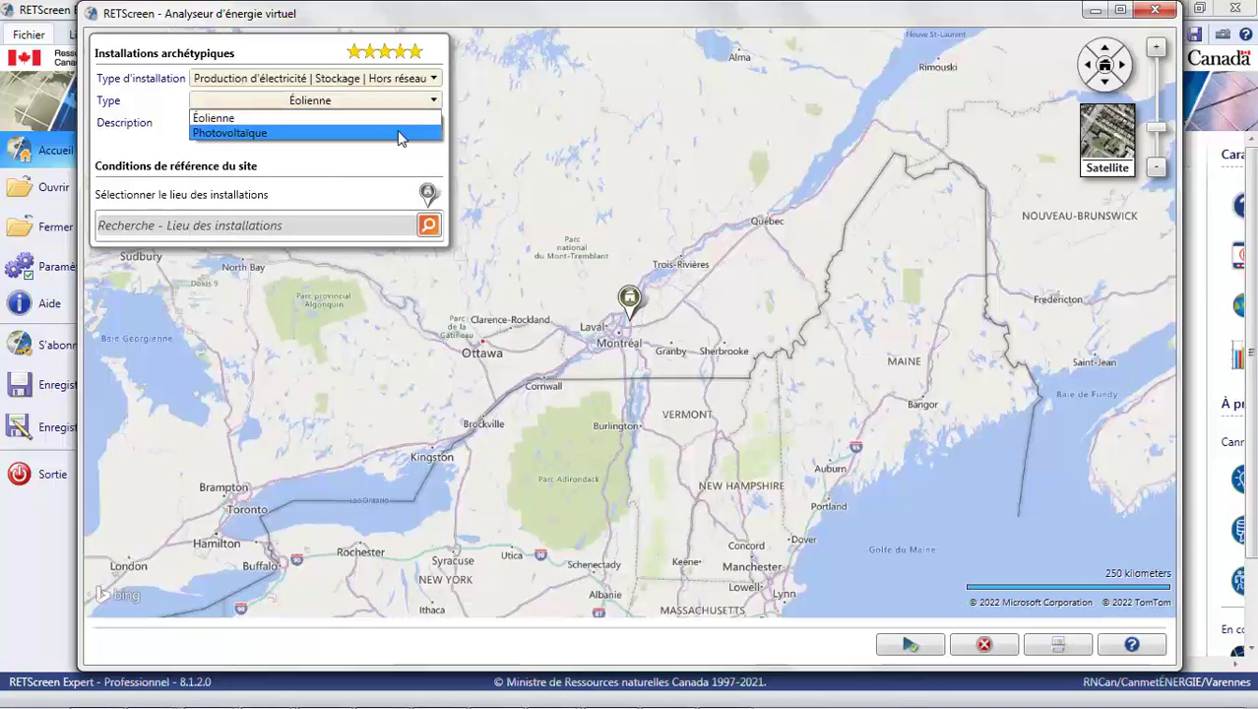
{"action": "left_click", "coordinate": [400, 134]}
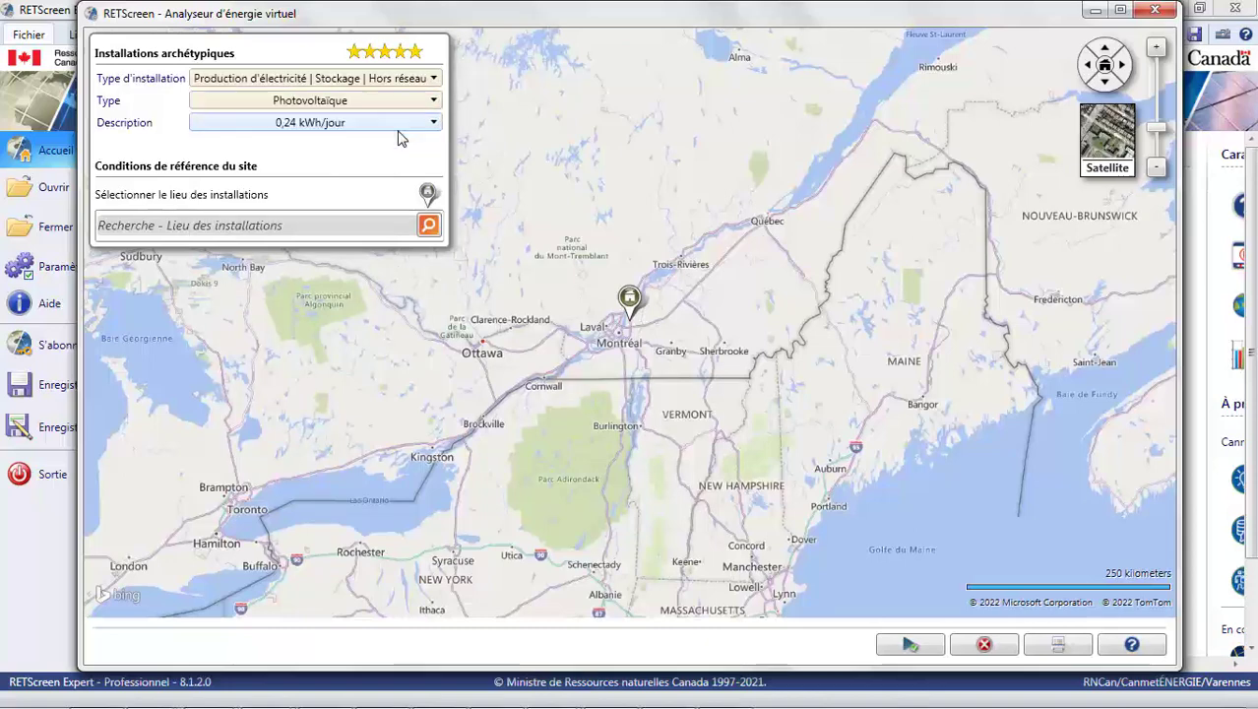
Choose the 240 kWh/jour archetype under Prolongement du réseau → PV+Accumulateurs+Groupe électrogène as the description.
{"action": "left_click", "coordinate": [432, 123]}
{"action": "scroll", "coordinate": [411, 190], "scroll_direction": "down", "scroll_amount": 3}
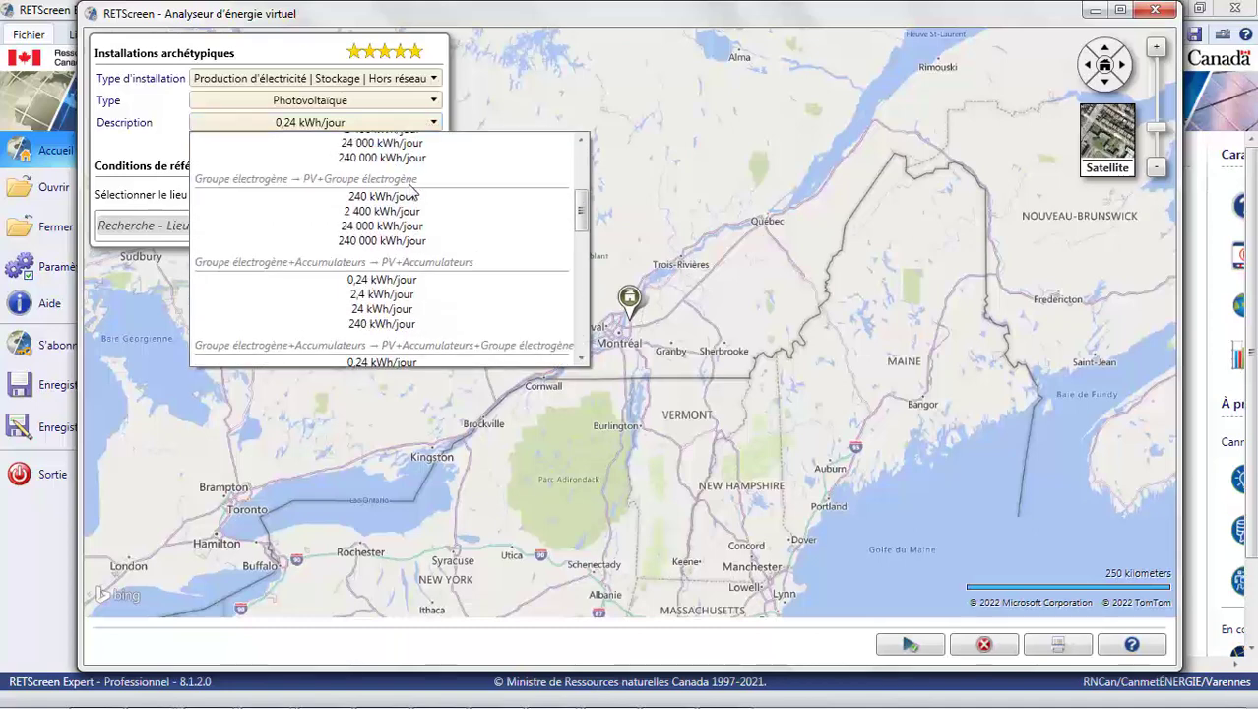
{"action": "scroll", "coordinate": [410, 190], "scroll_direction": "down", "scroll_amount": 5}
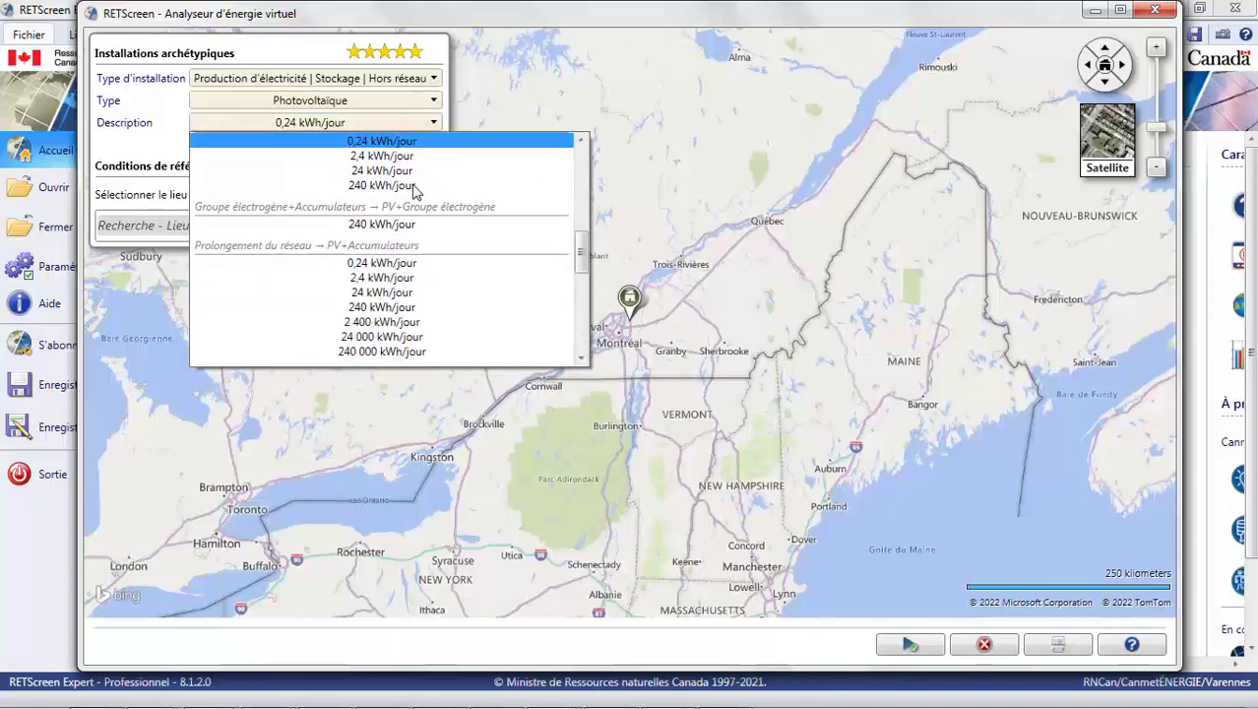
{"action": "scroll", "coordinate": [413, 190], "scroll_direction": "down", "scroll_amount": 2}
{"action": "scroll", "coordinate": [418, 190], "scroll_direction": "down", "scroll_amount": 3}
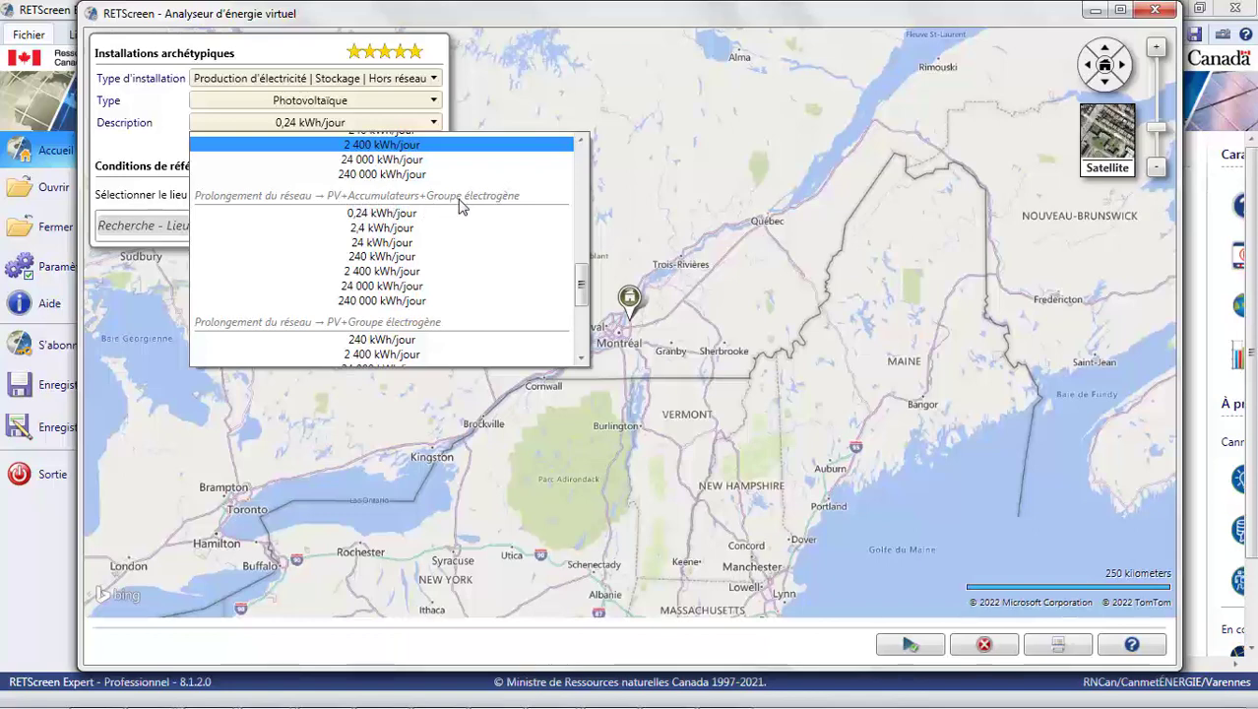
{"action": "left_click", "coordinate": [421, 262]}
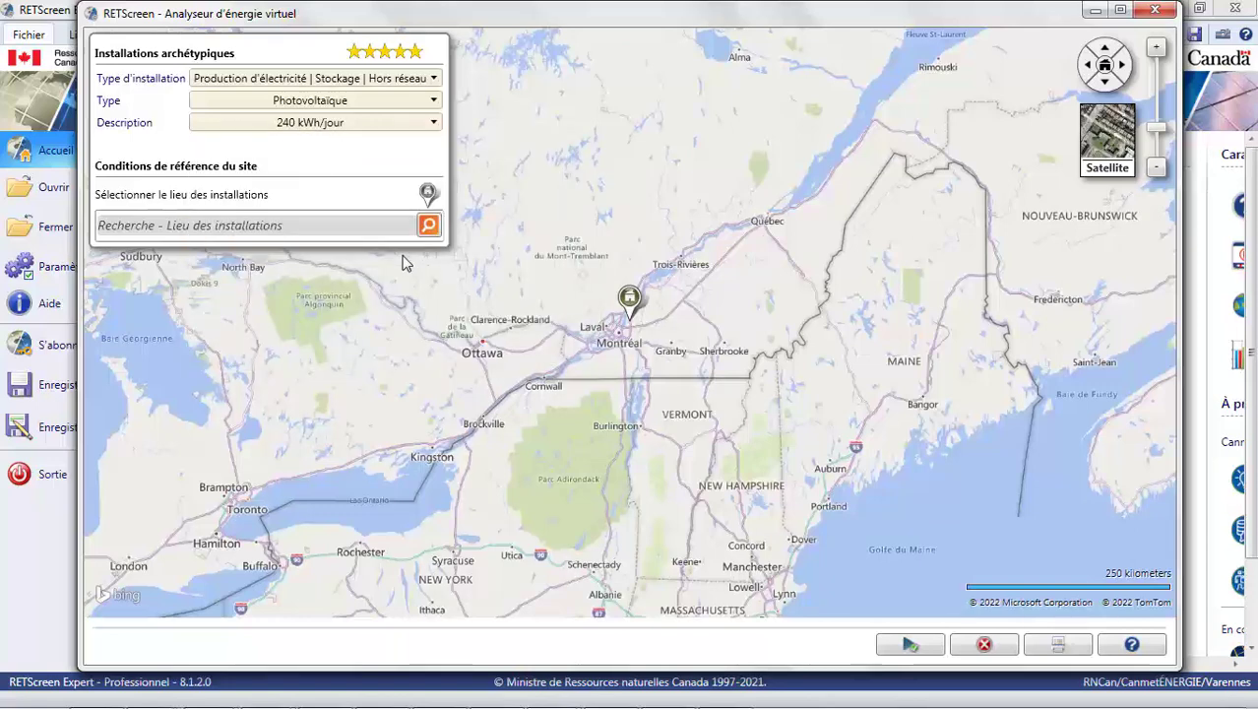
Set the facility location to Ouahigouya, Burkina Faso and generate the project from the archetype.
{"action": "left_click", "coordinate": [266, 227]}
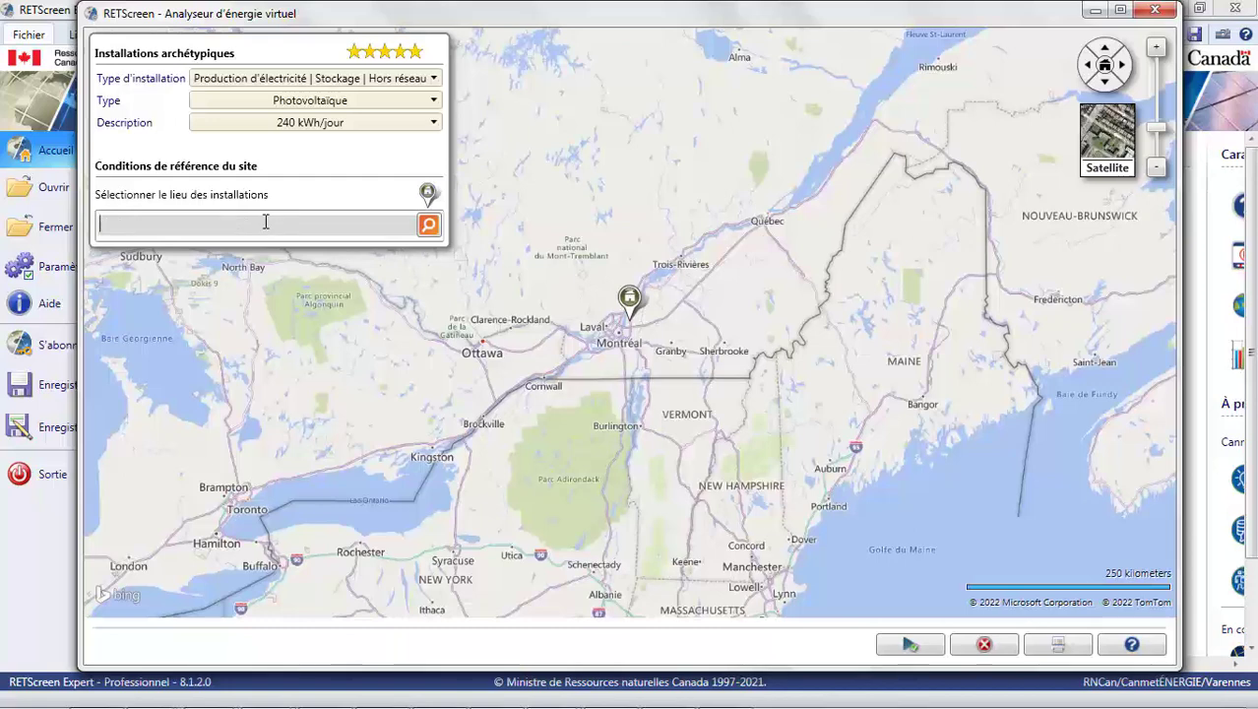
{"action": "type", "text": "Ouahigouya. Burkina Faso"}
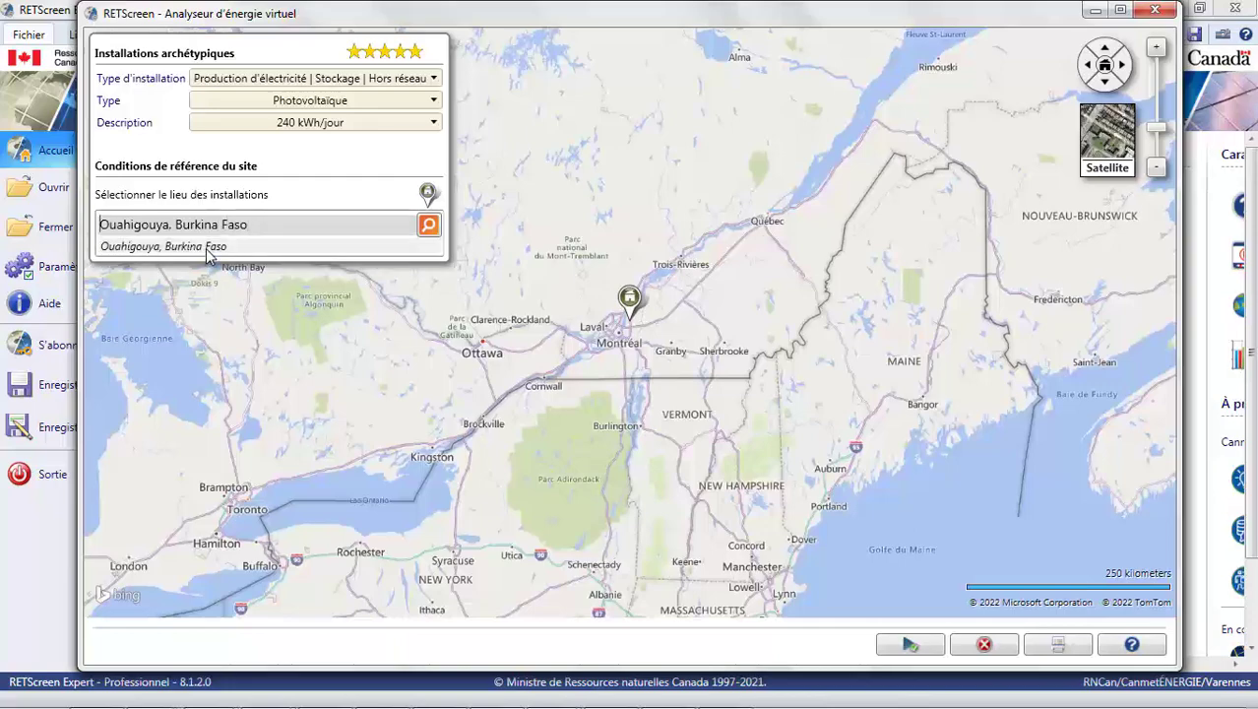
{"action": "left_click", "coordinate": [213, 254]}
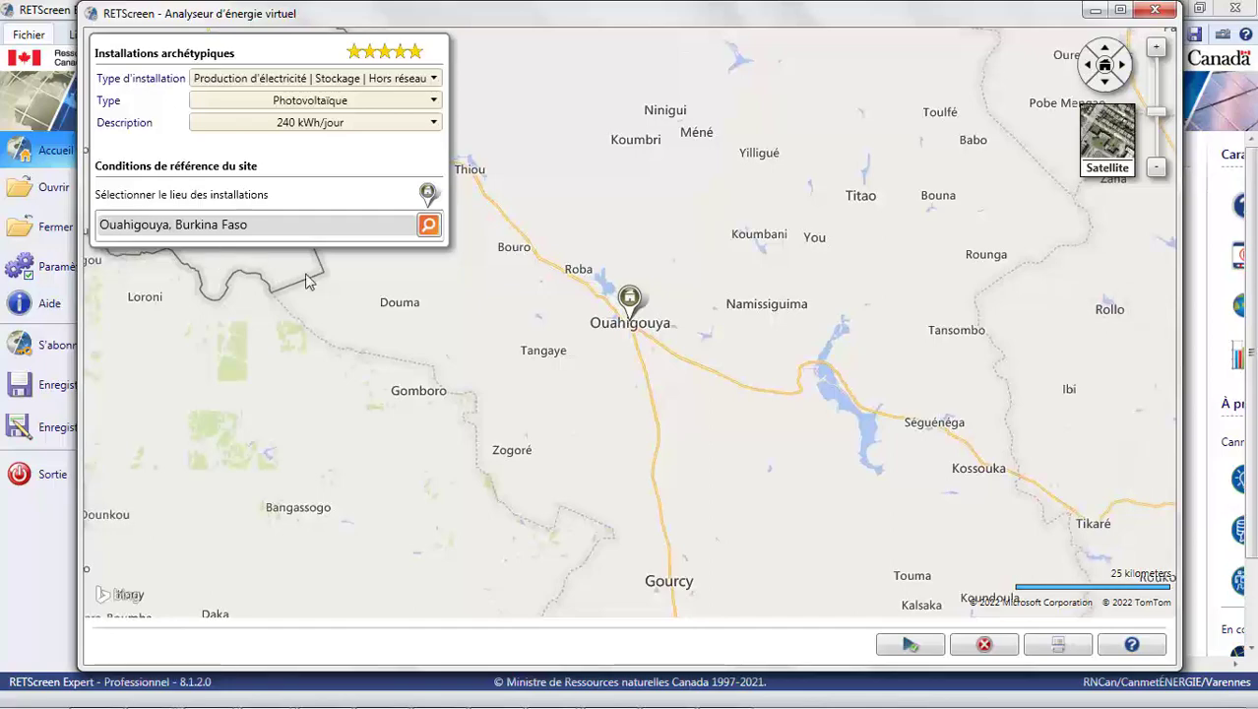
{"action": "scroll", "coordinate": [579, 317], "scroll_direction": "up", "scroll_amount": 4}
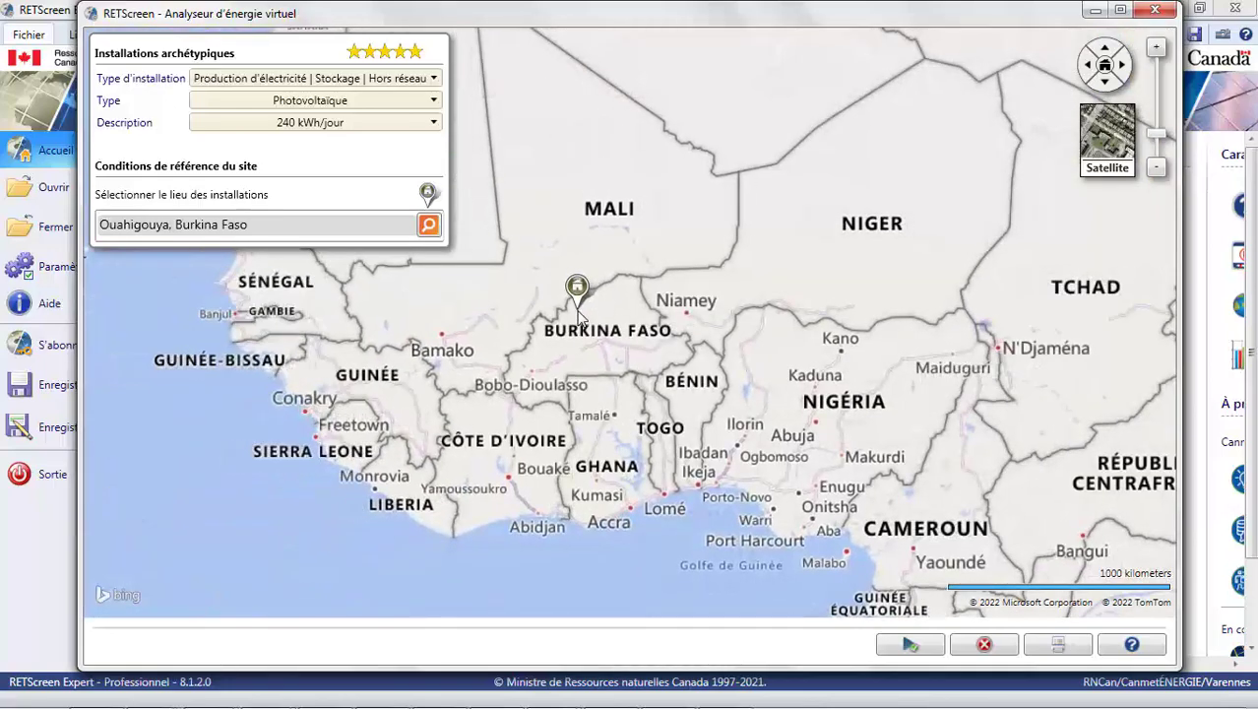
{"action": "scroll", "coordinate": [579, 317], "scroll_direction": "down", "scroll_amount": 5}
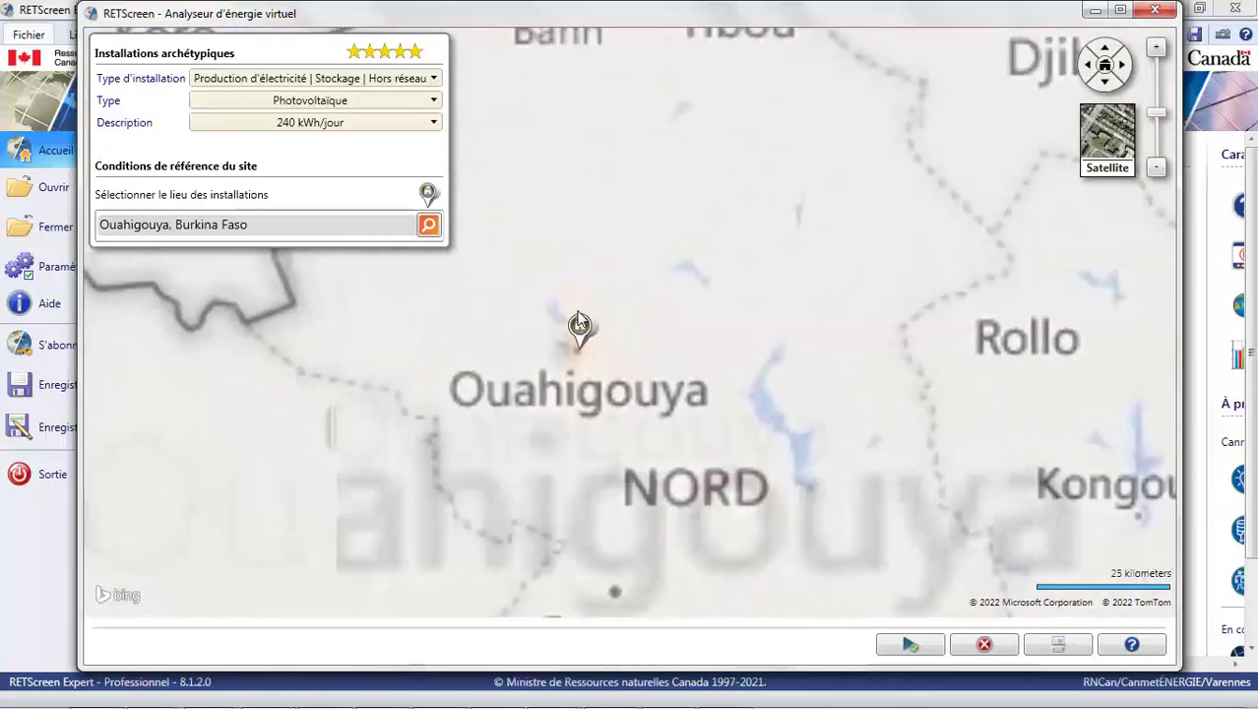
{"action": "left_click", "coordinate": [898, 643]}
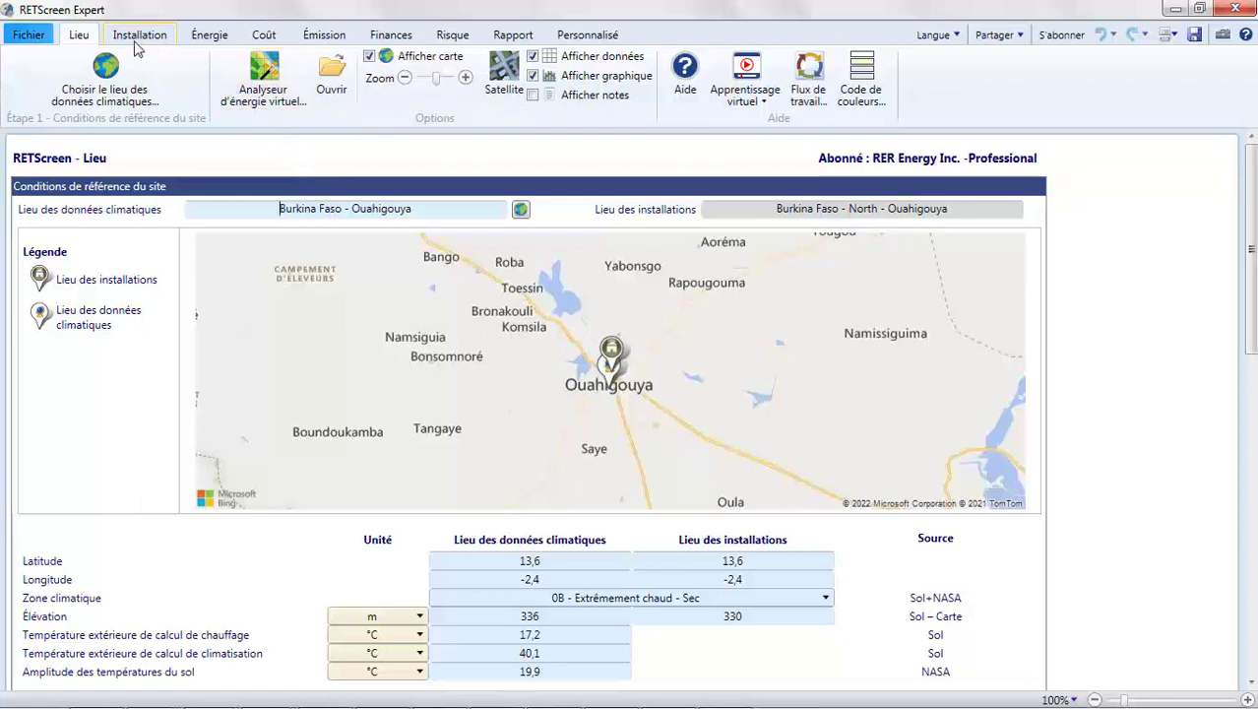
Set the project's current currency to Burkina Faso in the program settings.
{"action": "left_click", "coordinate": [30, 38]}
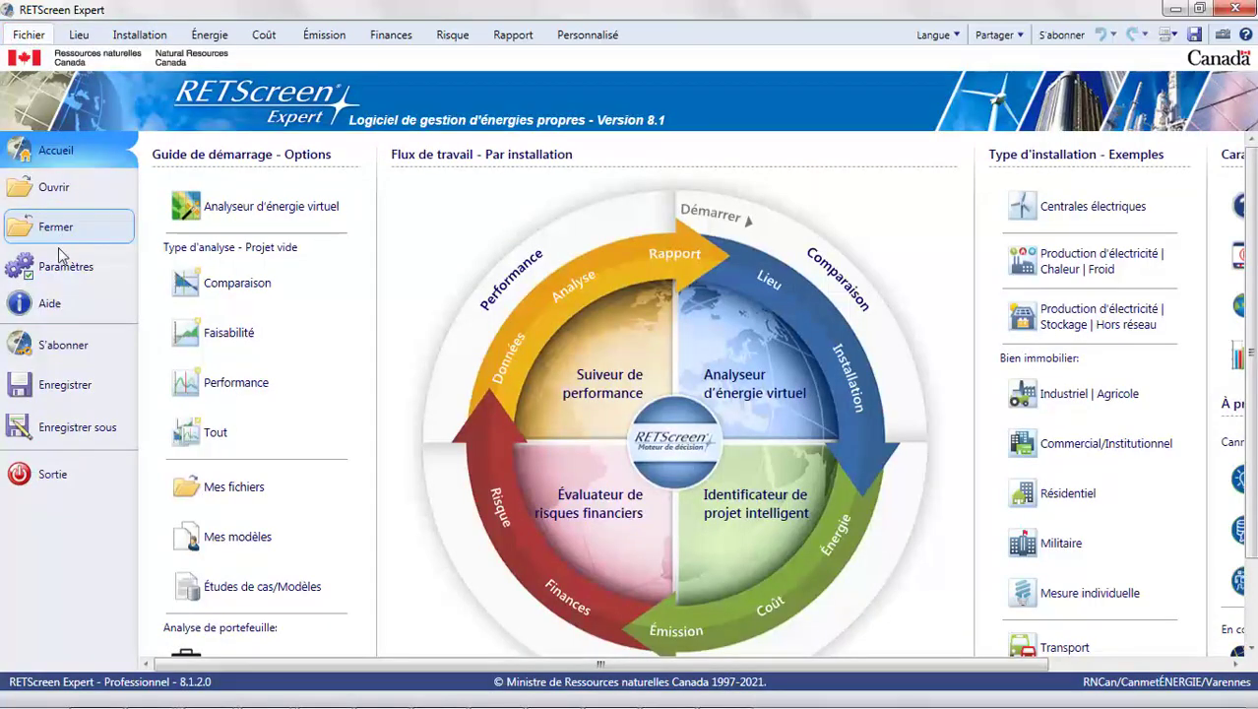
{"action": "left_click", "coordinate": [59, 271]}
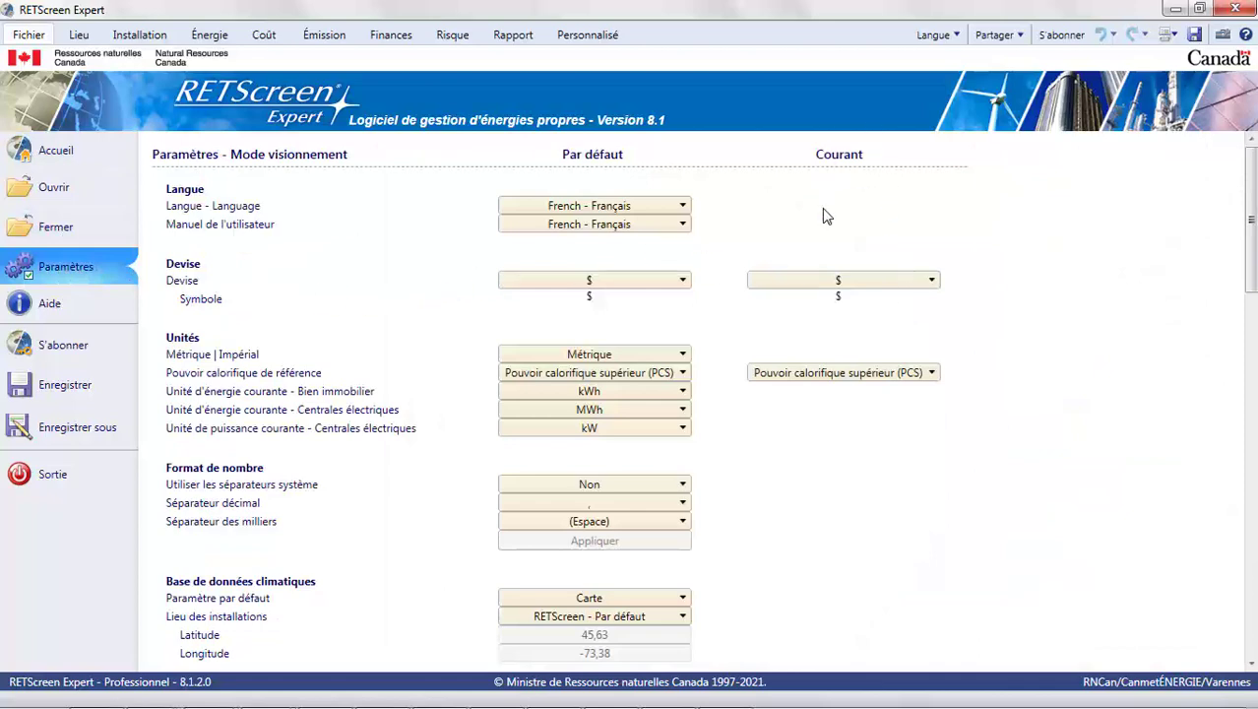
{"action": "left_click", "coordinate": [930, 282]}
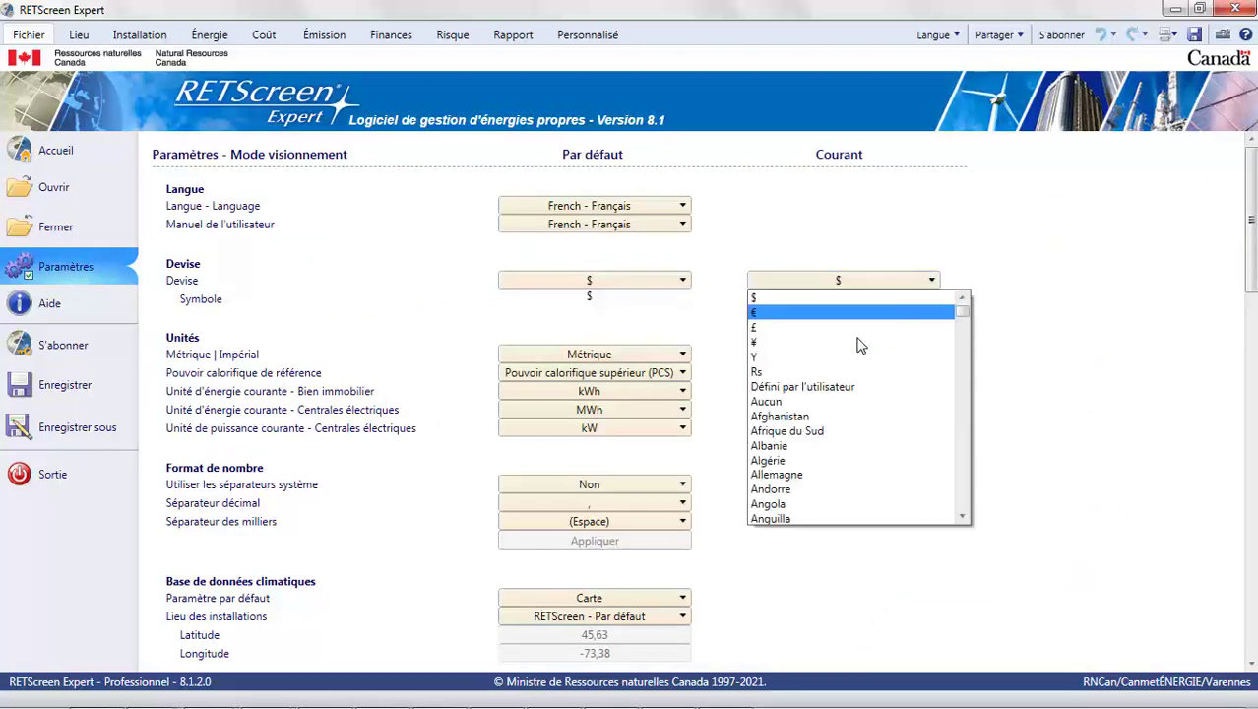
{"action": "scroll", "coordinate": [856, 344], "scroll_direction": "down", "scroll_amount": 11}
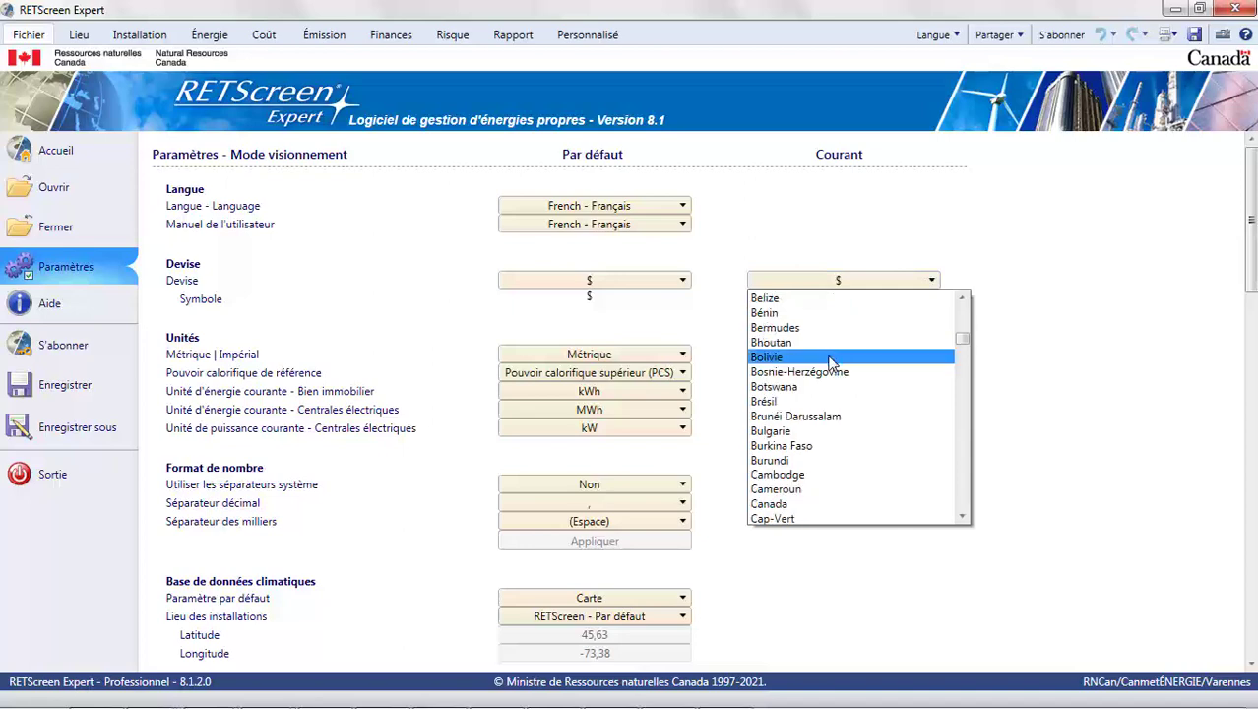
{"action": "left_click", "coordinate": [793, 446]}
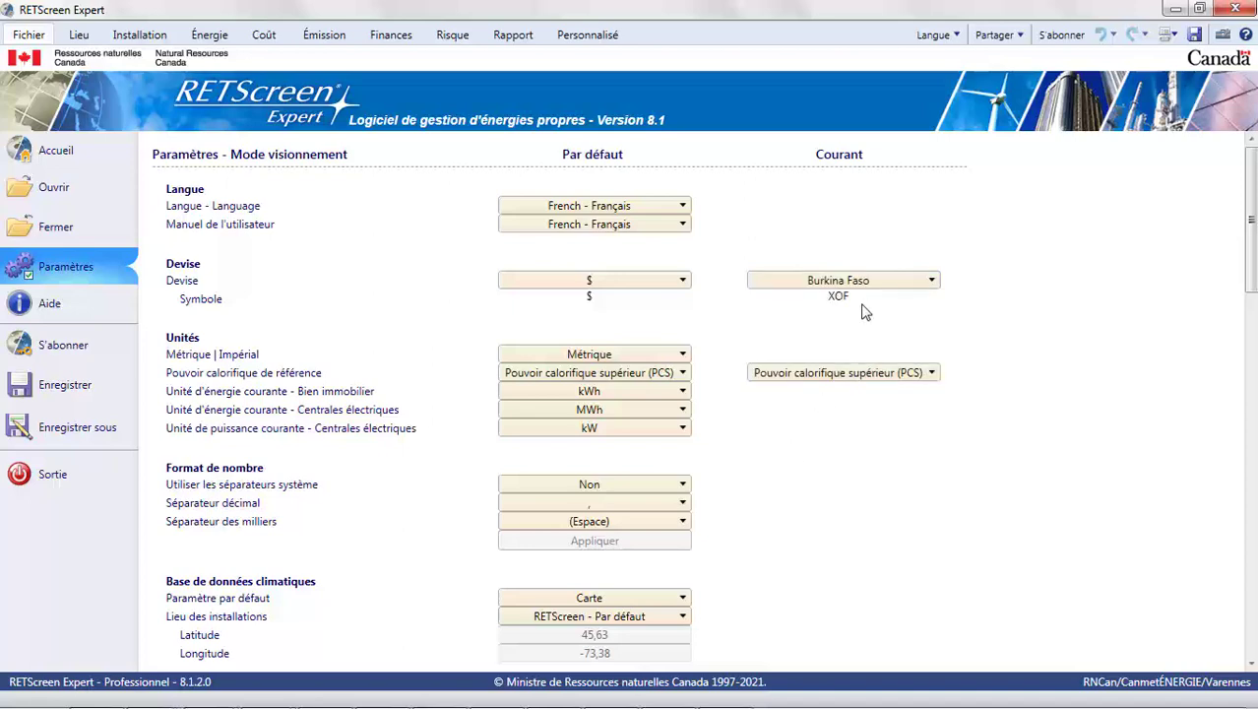
Set the current exchange rate of the cost database to 0,0021 $/XOF.
{"action": "scroll", "coordinate": [850, 324], "scroll_direction": "down", "scroll_amount": 1}
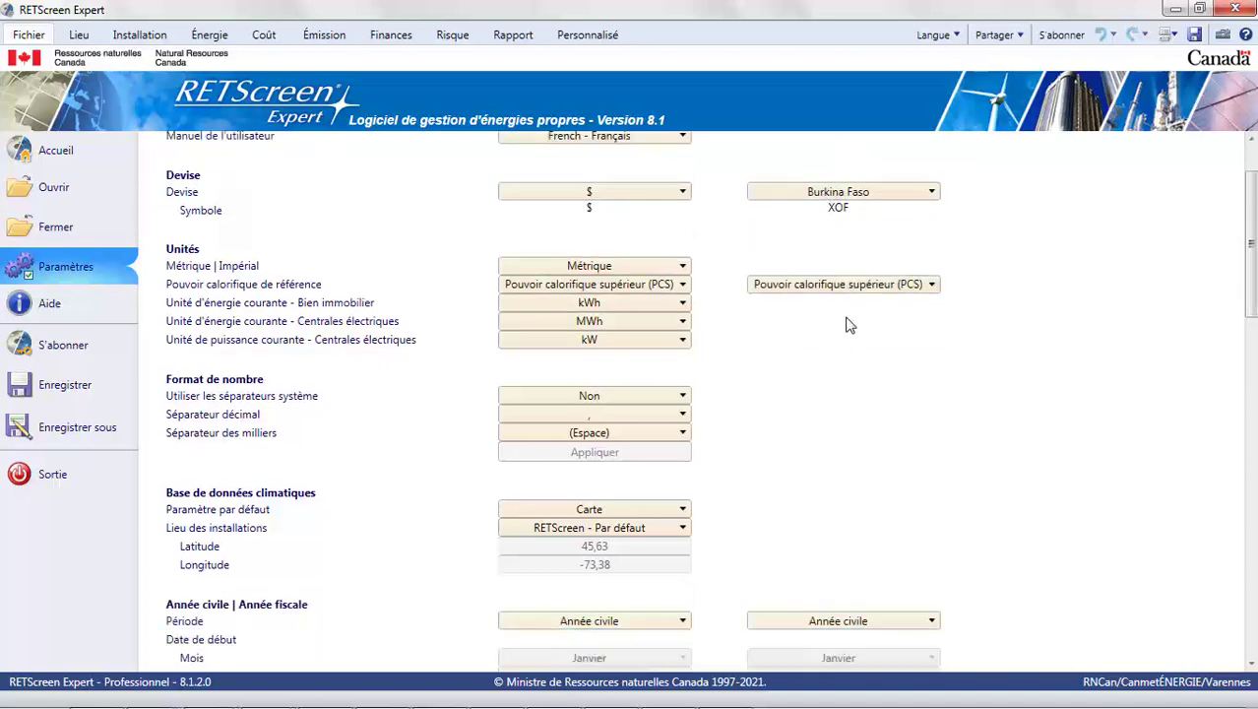
{"action": "scroll", "coordinate": [850, 325], "scroll_direction": "down", "scroll_amount": 6}
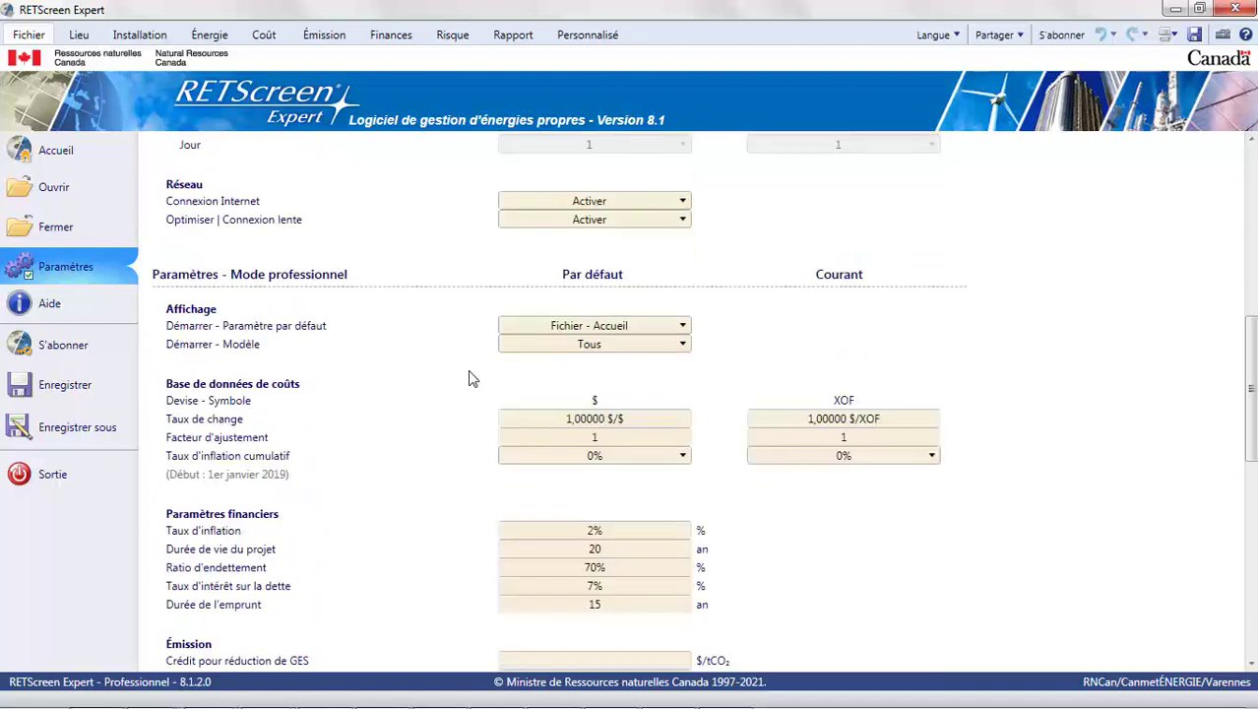
{"action": "left_click", "coordinate": [864, 421]}
{"action": "type", "text": "0,"}
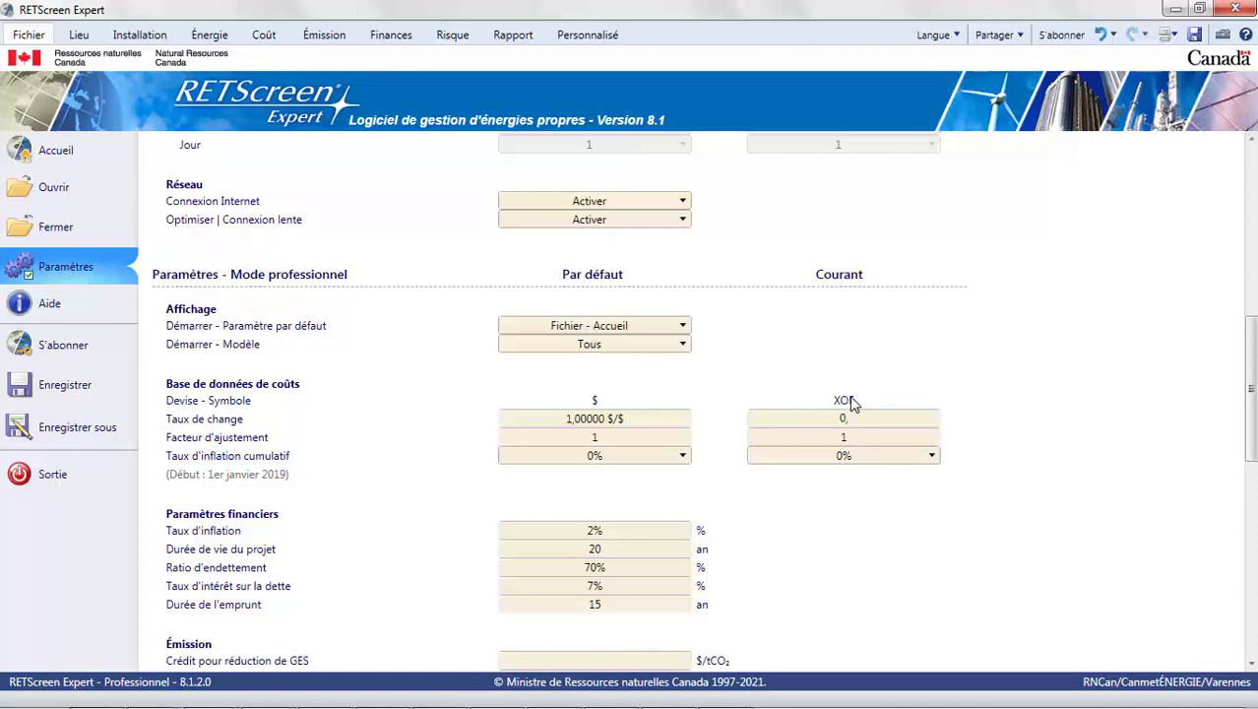
{"action": "type", "text": "0021"}
{"action": "key", "text": "Return"}
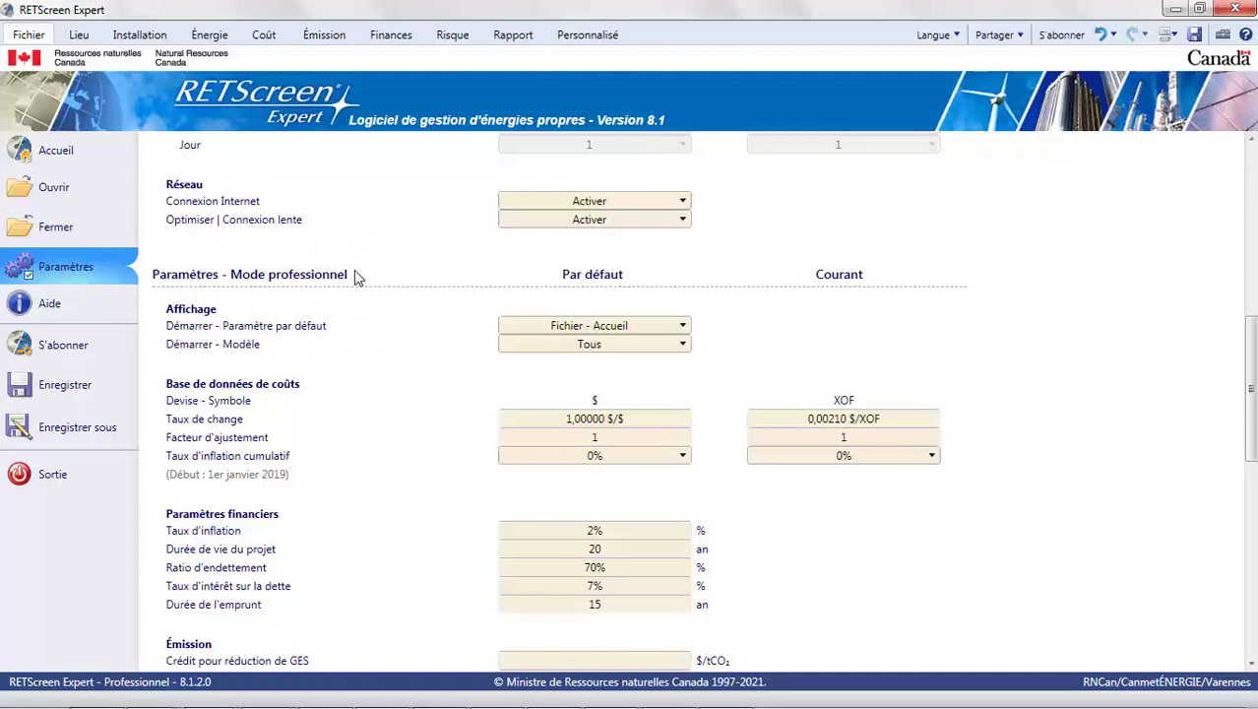
Check the options available for the project's current reference heating value.
{"action": "scroll", "coordinate": [344, 272], "scroll_direction": "up", "scroll_amount": 10}
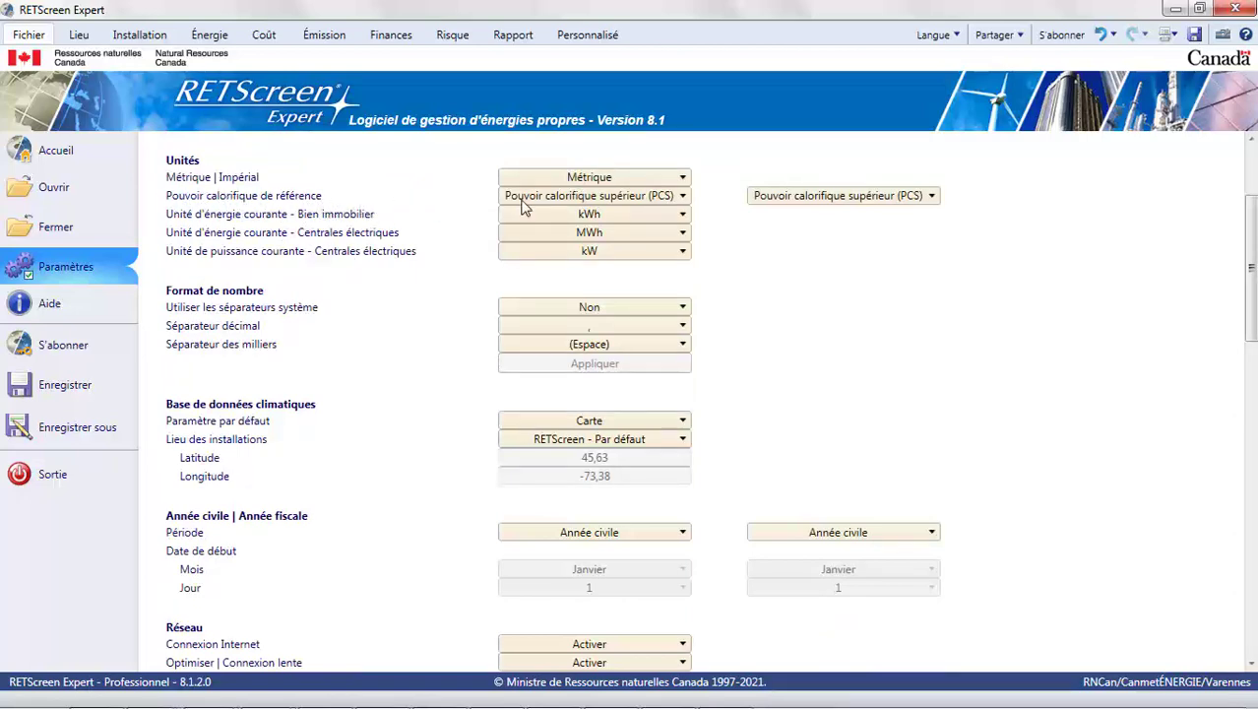
{"action": "left_click", "coordinate": [823, 201]}
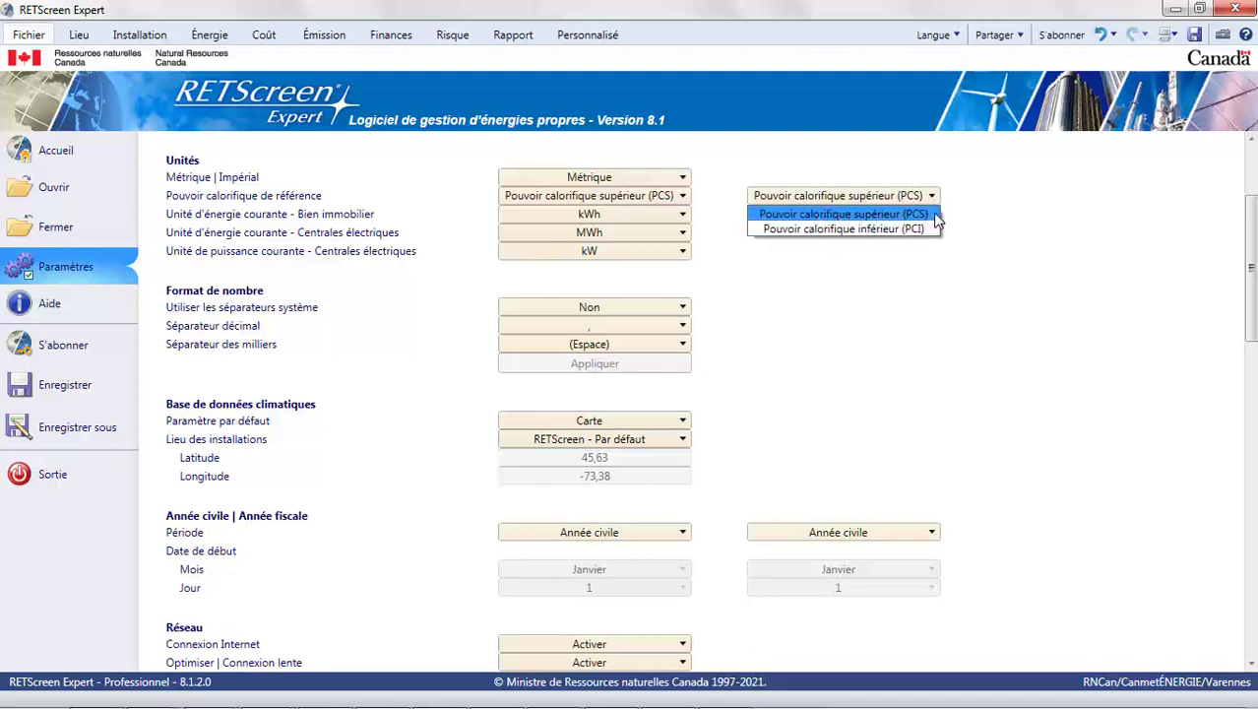
{"action": "left_click", "coordinate": [989, 214]}
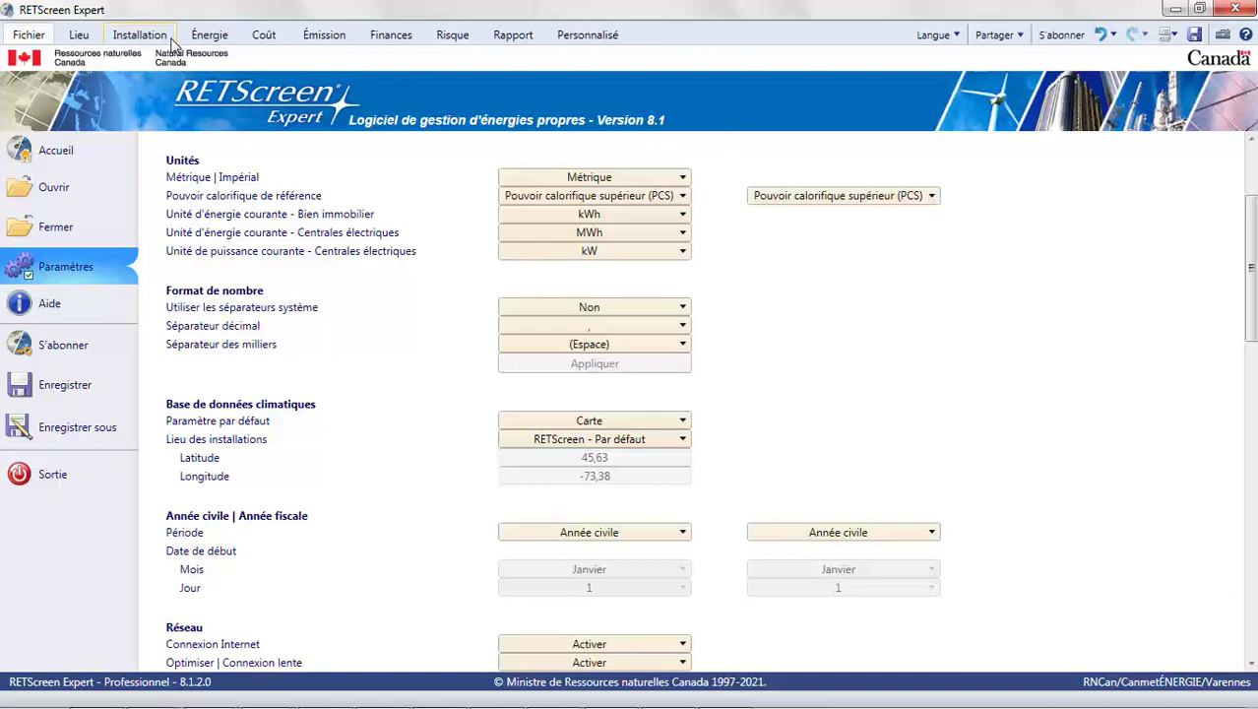
Review the facility information, including the available choices for facility type and technology type.
{"action": "left_click", "coordinate": [140, 35]}
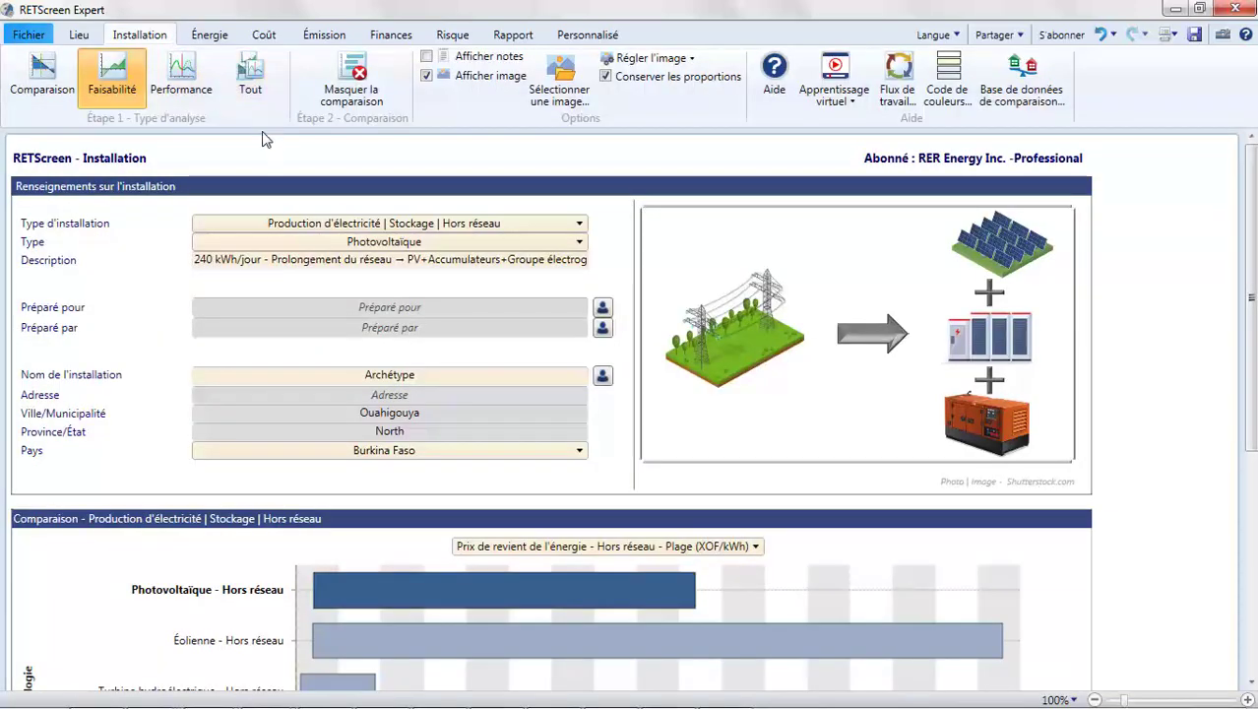
{"action": "left_click", "coordinate": [515, 227]}
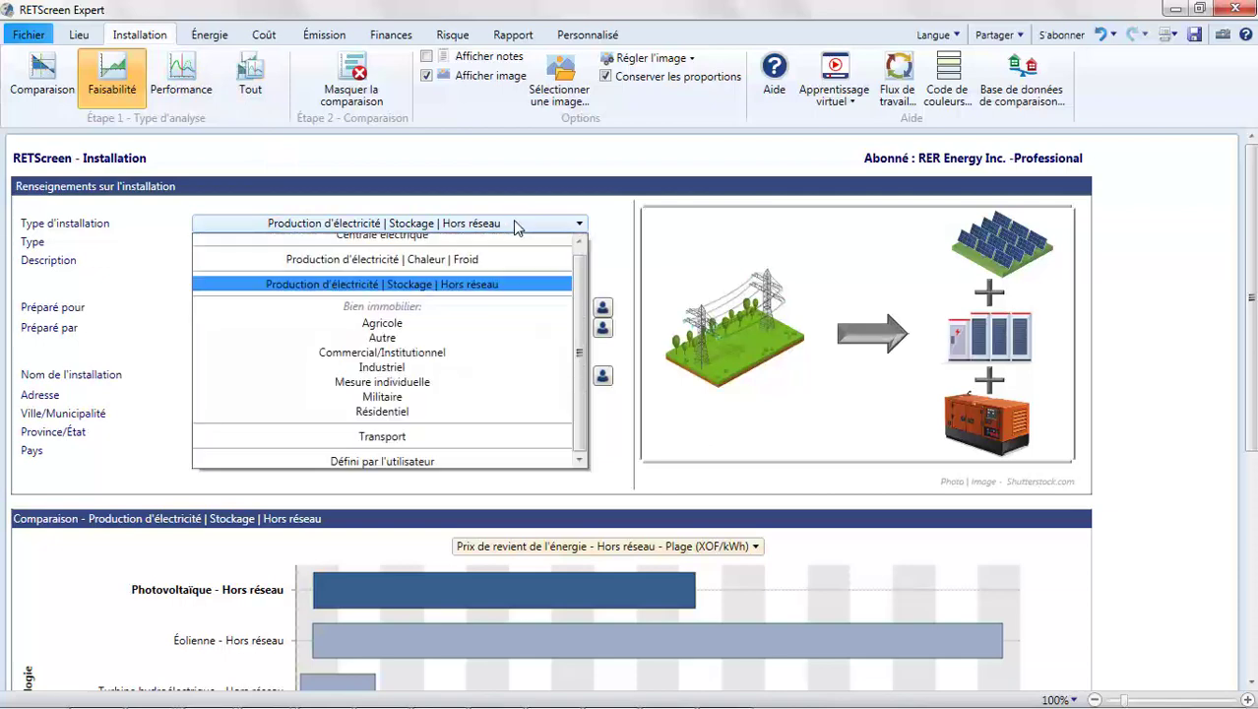
{"action": "left_click", "coordinate": [515, 227]}
{"action": "left_click", "coordinate": [507, 246]}
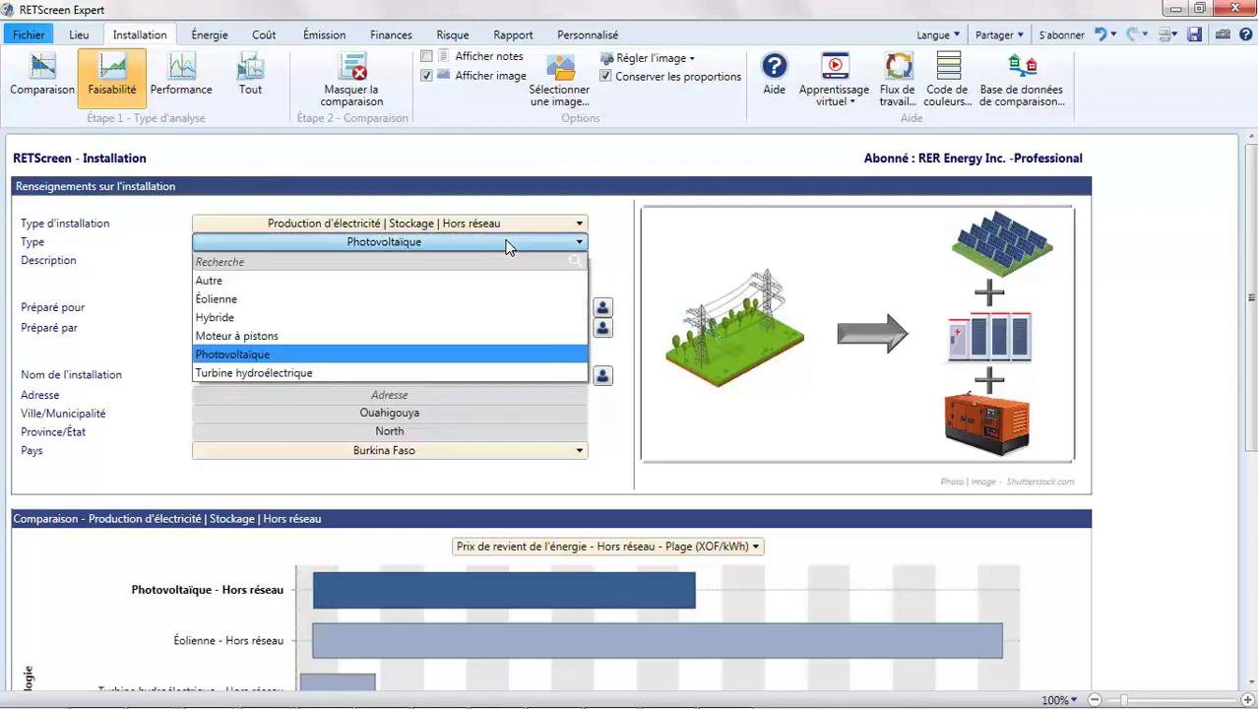
{"action": "left_click", "coordinate": [507, 246]}
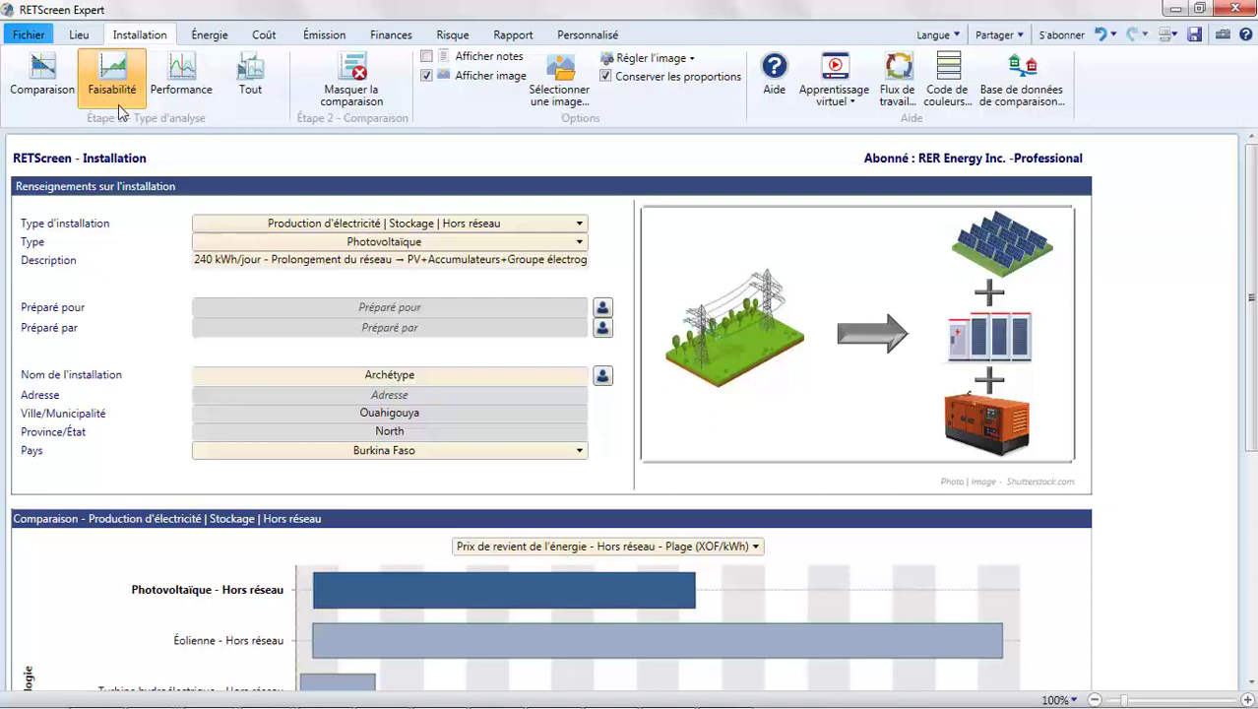
In the energy model, set the annual electricity price to 140 XOF/kWh and the diesel price to 564 XOF/L.
{"action": "left_click", "coordinate": [209, 37]}
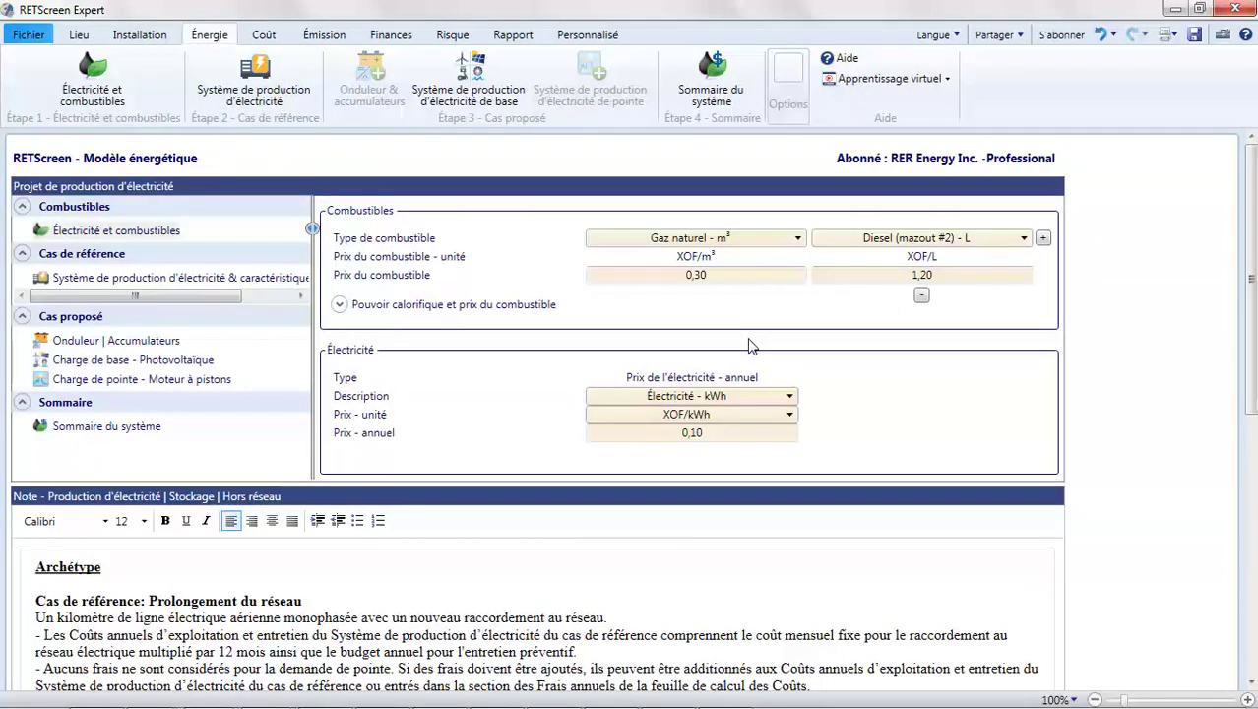
{"action": "left_click", "coordinate": [727, 434]}
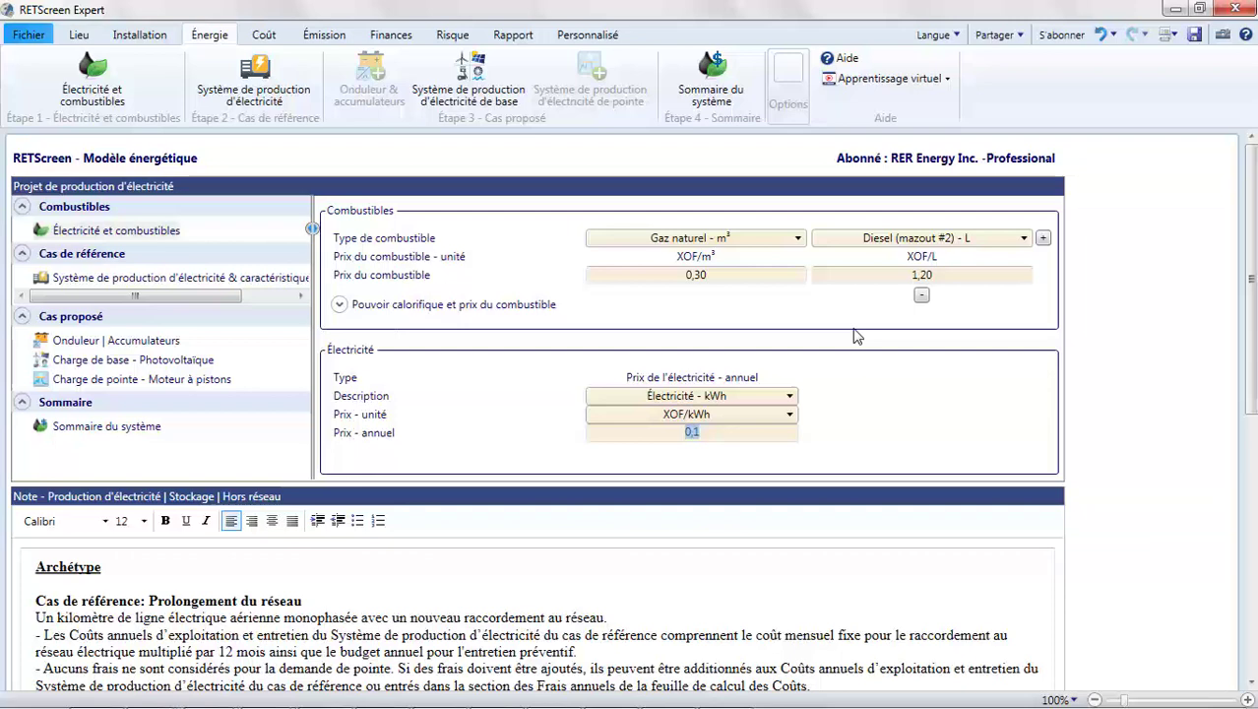
{"action": "type", "text": "140"}
{"action": "left_click", "coordinate": [693, 455]}
{"action": "left_click", "coordinate": [942, 280]}
{"action": "type", "text": "564"}
{"action": "left_click", "coordinate": [937, 338]}
Read the archetype note, highlighting the one-kilometre single-phase overhead line in the reference case description.
{"action": "scroll", "coordinate": [225, 539], "scroll_direction": "down", "scroll_amount": 1}
{"action": "scroll", "coordinate": [223, 539], "scroll_direction": "down", "scroll_amount": 3}
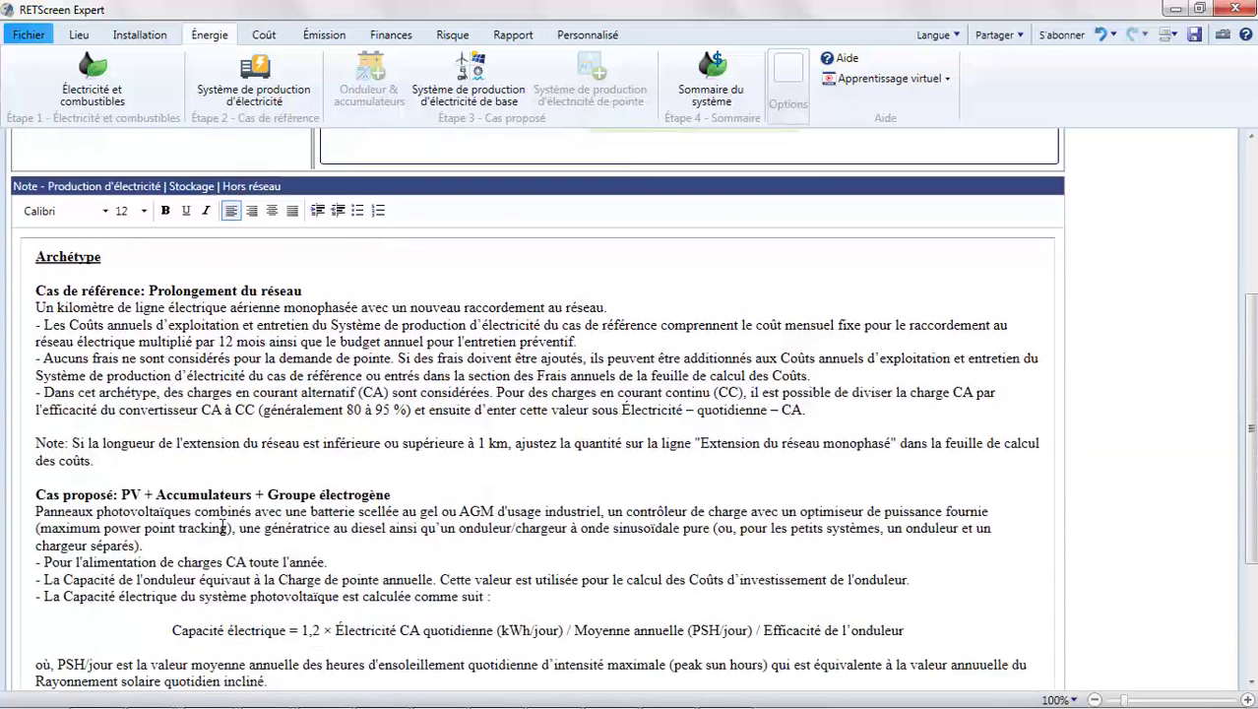
{"action": "left_click_drag", "start_coordinate": [36, 307], "coordinate": [362, 310]}
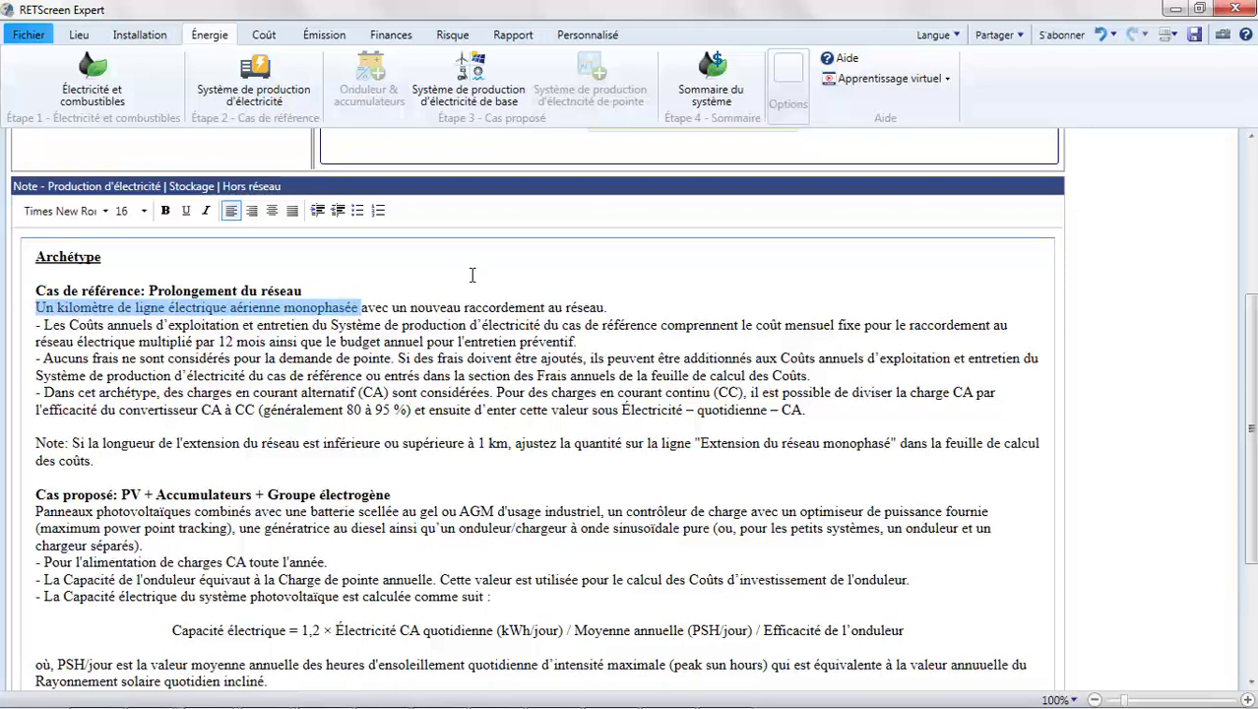
{"action": "scroll", "coordinate": [473, 275], "scroll_direction": "up", "scroll_amount": 5}
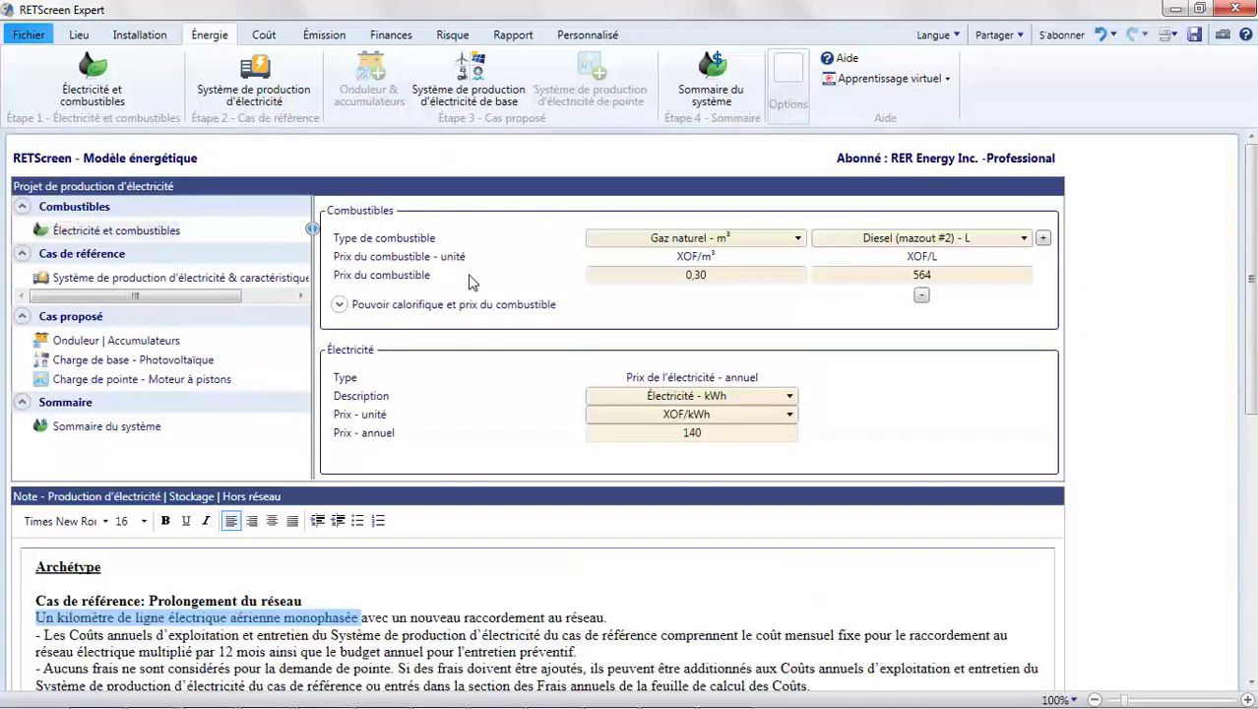
For the reference case power system, keep grid electricity as the technology and set annual operation and maintenance costs to 1,000,000 XOF.
{"action": "left_click", "coordinate": [183, 280]}
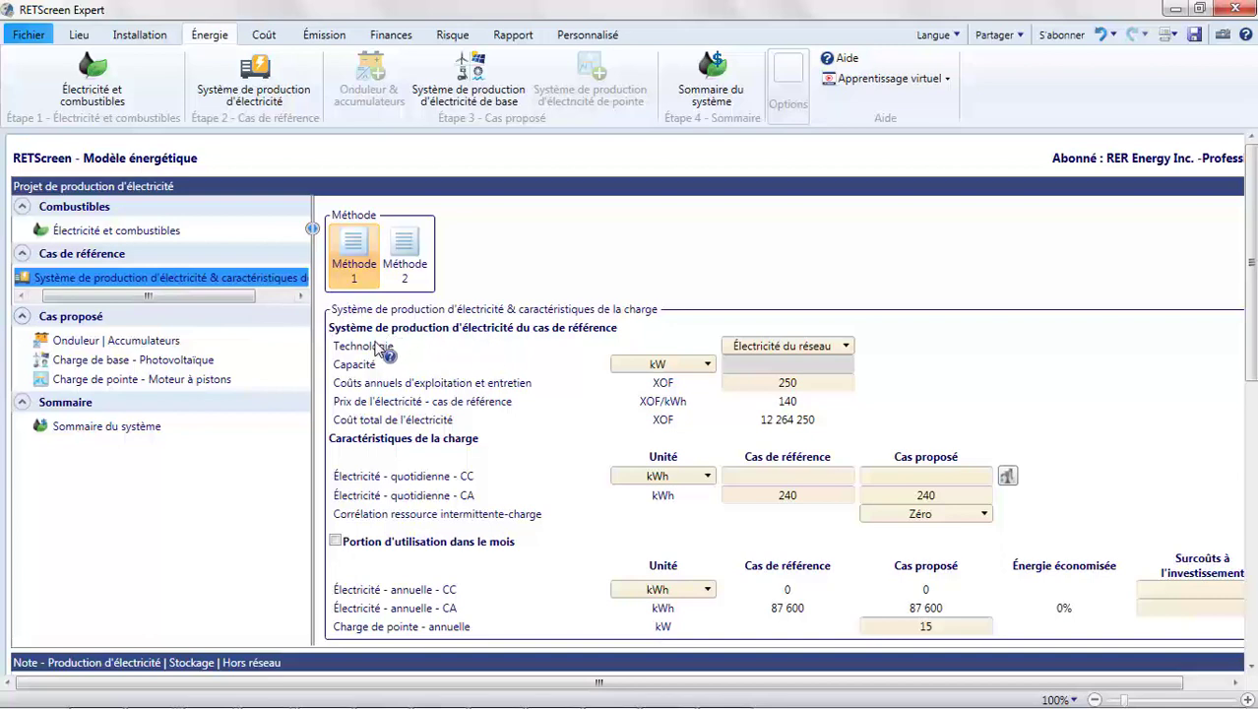
{"action": "left_click", "coordinate": [791, 345]}
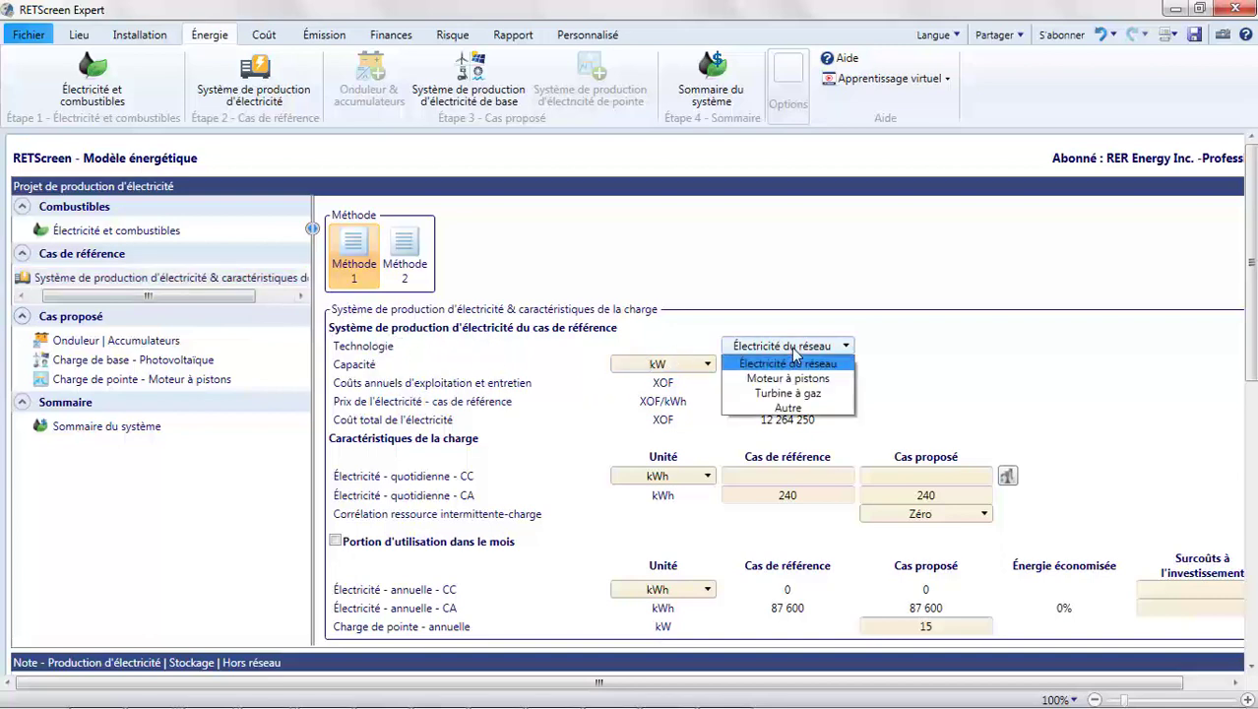
{"action": "left_click", "coordinate": [793, 349]}
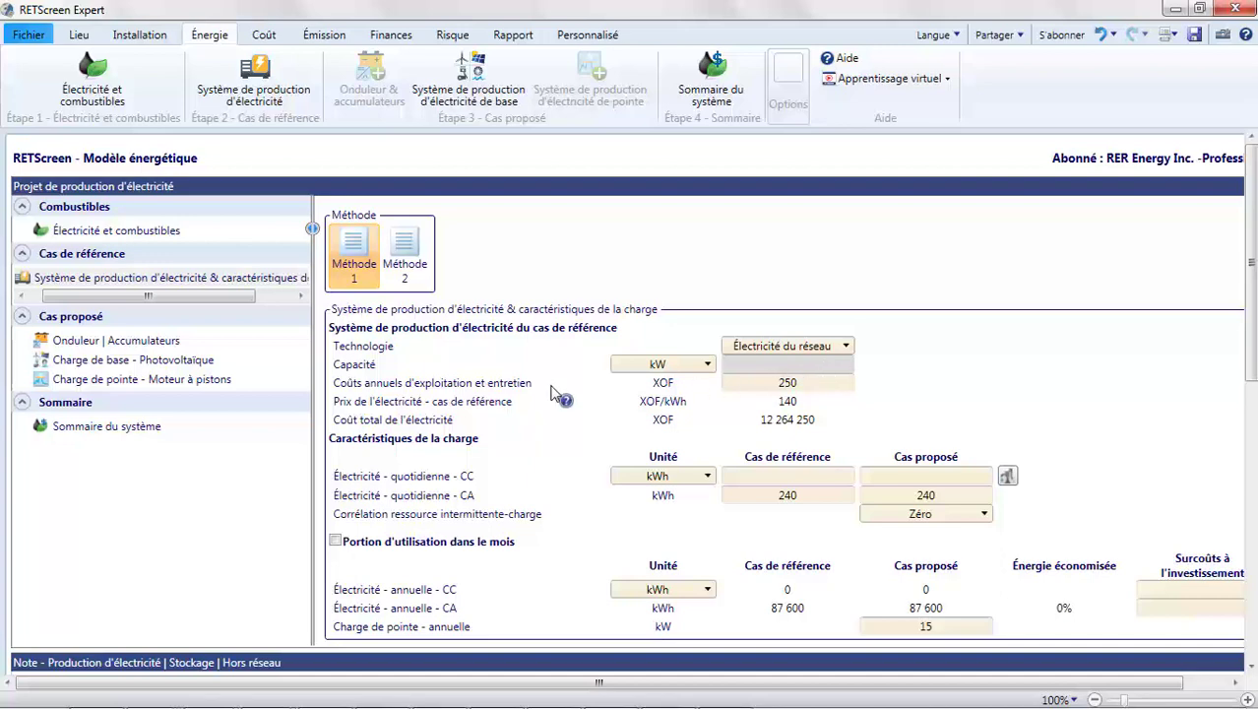
{"action": "left_click", "coordinate": [808, 387]}
{"action": "type", "text": "1000000"}
{"action": "left_click", "coordinate": [875, 400]}
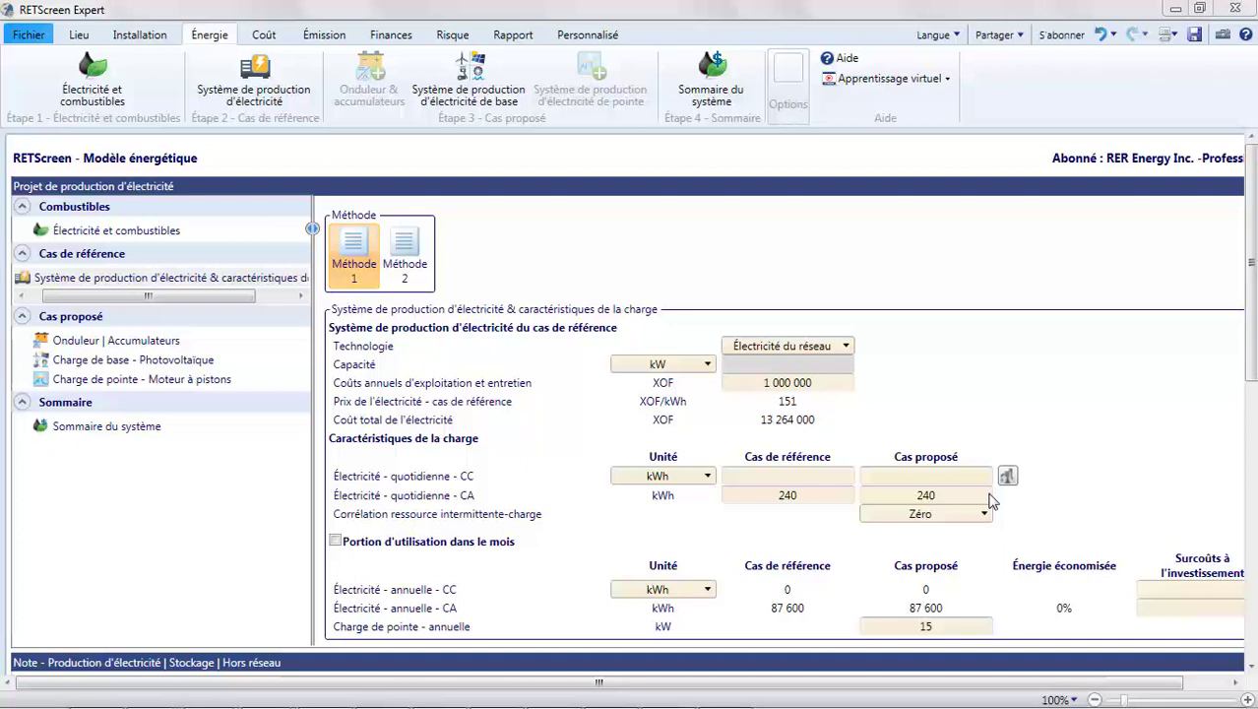
Set the daily AC electricity load to 400 kWh for both the reference case and the proposed case.
{"action": "double_click", "coordinate": [822, 496]}
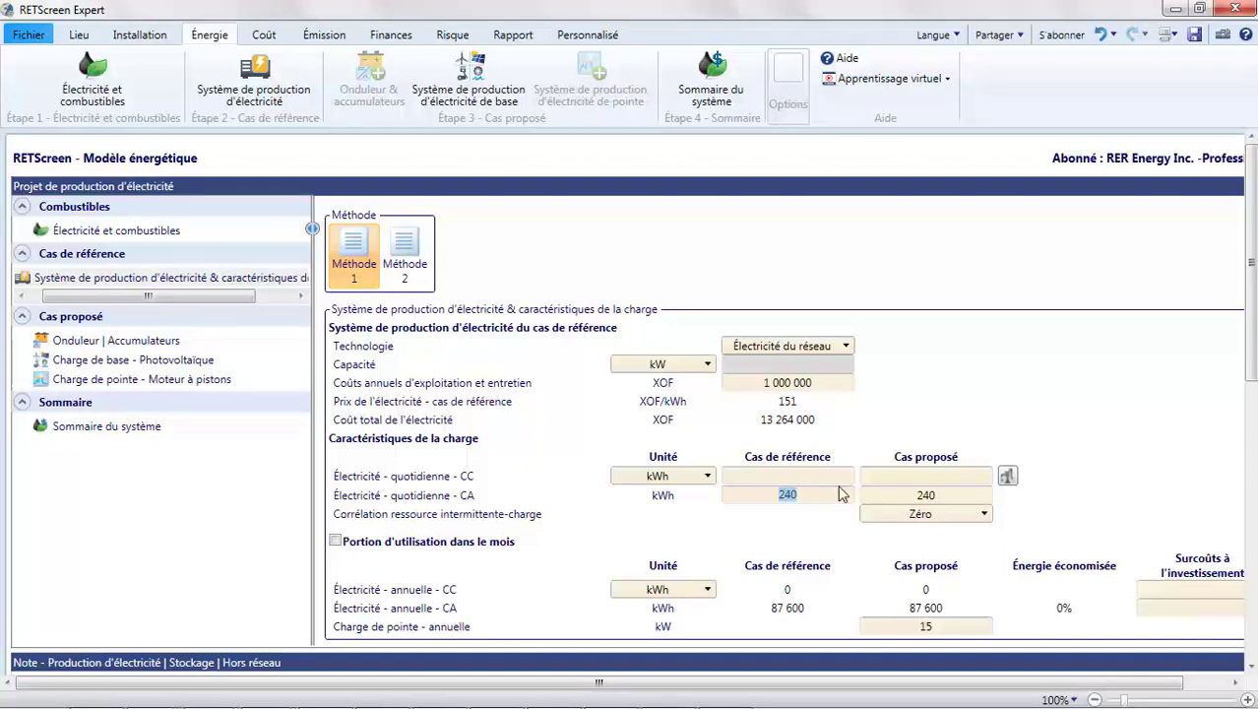
{"action": "type", "text": "400"}
{"action": "double_click", "coordinate": [973, 496]}
{"action": "type", "text": "400"}
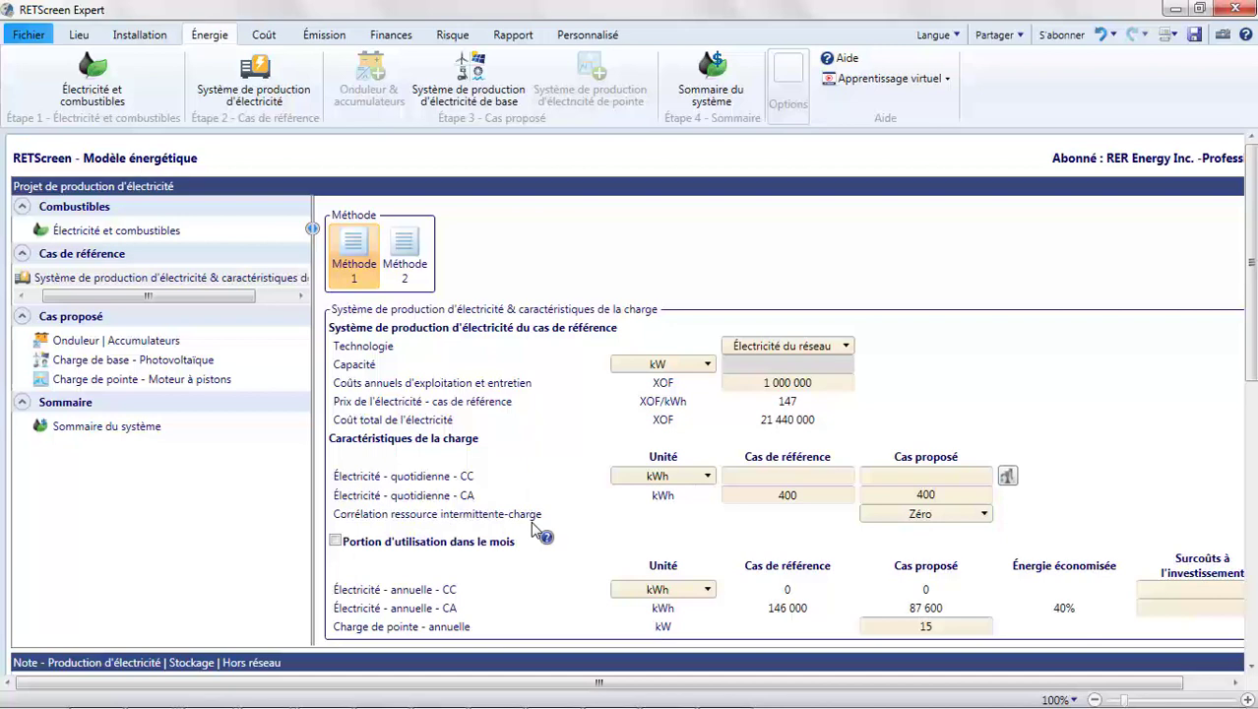
Check the intermittent resource-load correlation choices, keeping Zéro, and set the proposed case's annual peak load to 30 kW.
{"action": "left_click", "coordinate": [985, 519]}
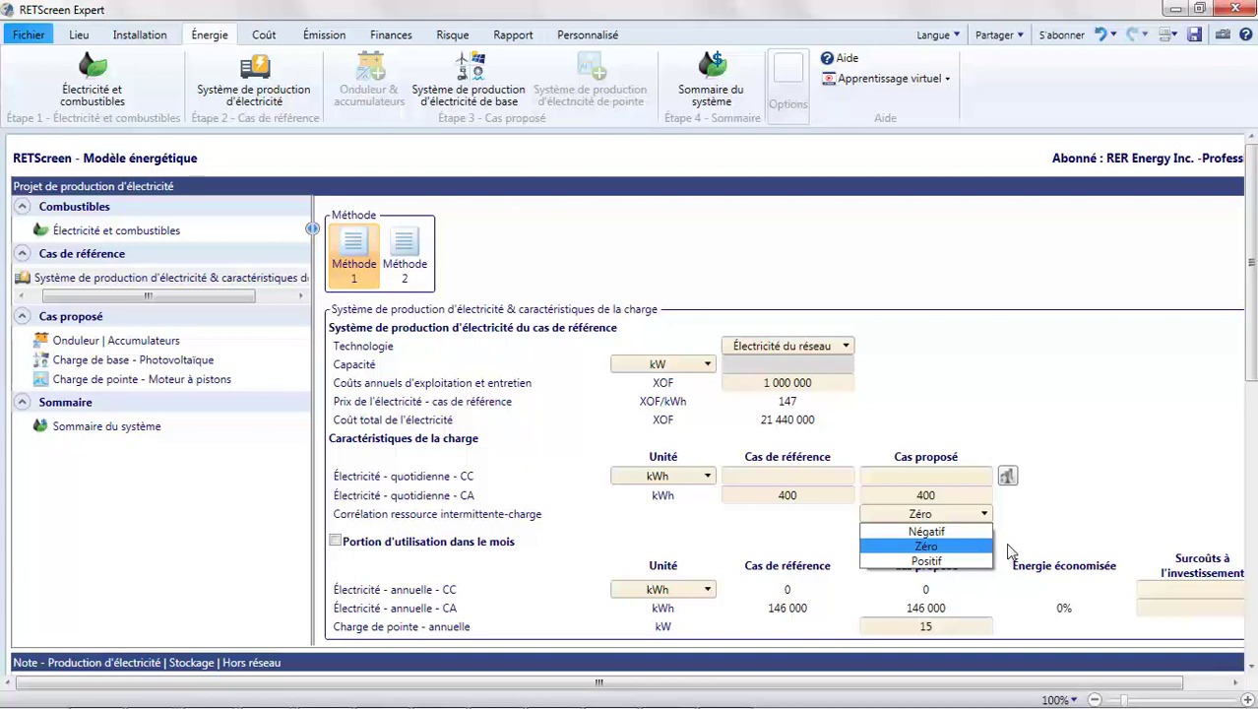
{"action": "left_click", "coordinate": [1007, 545]}
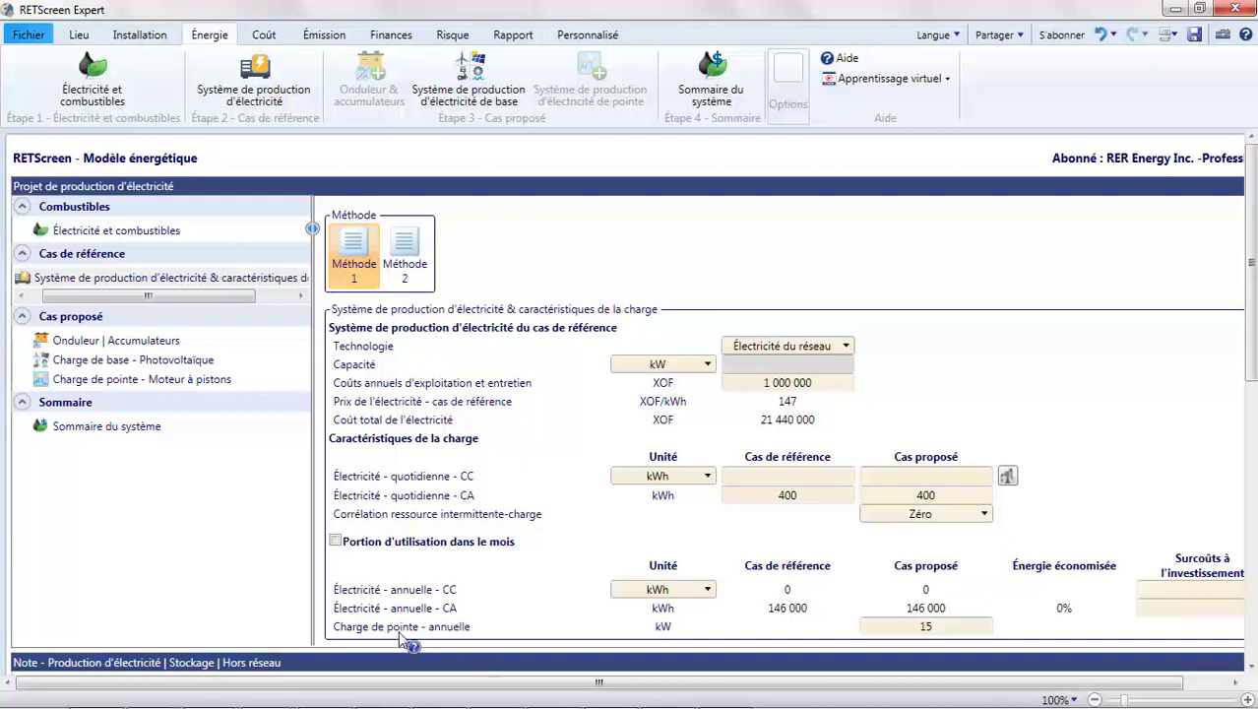
{"action": "left_click", "coordinate": [956, 626]}
{"action": "type", "text": "30"}
{"action": "key", "text": "shift+Tab"}
Set the proposed case inverter's capacity to 30 kW.
{"action": "left_click", "coordinate": [85, 339]}
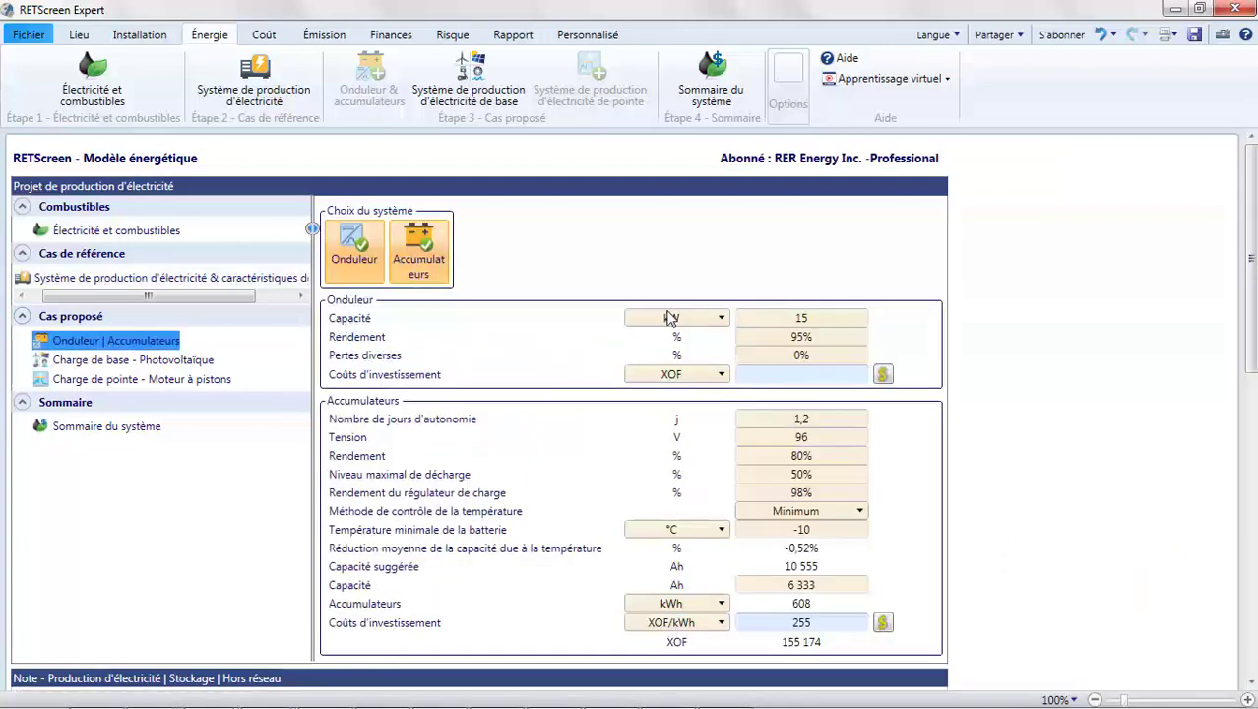
{"action": "left_click", "coordinate": [801, 319]}
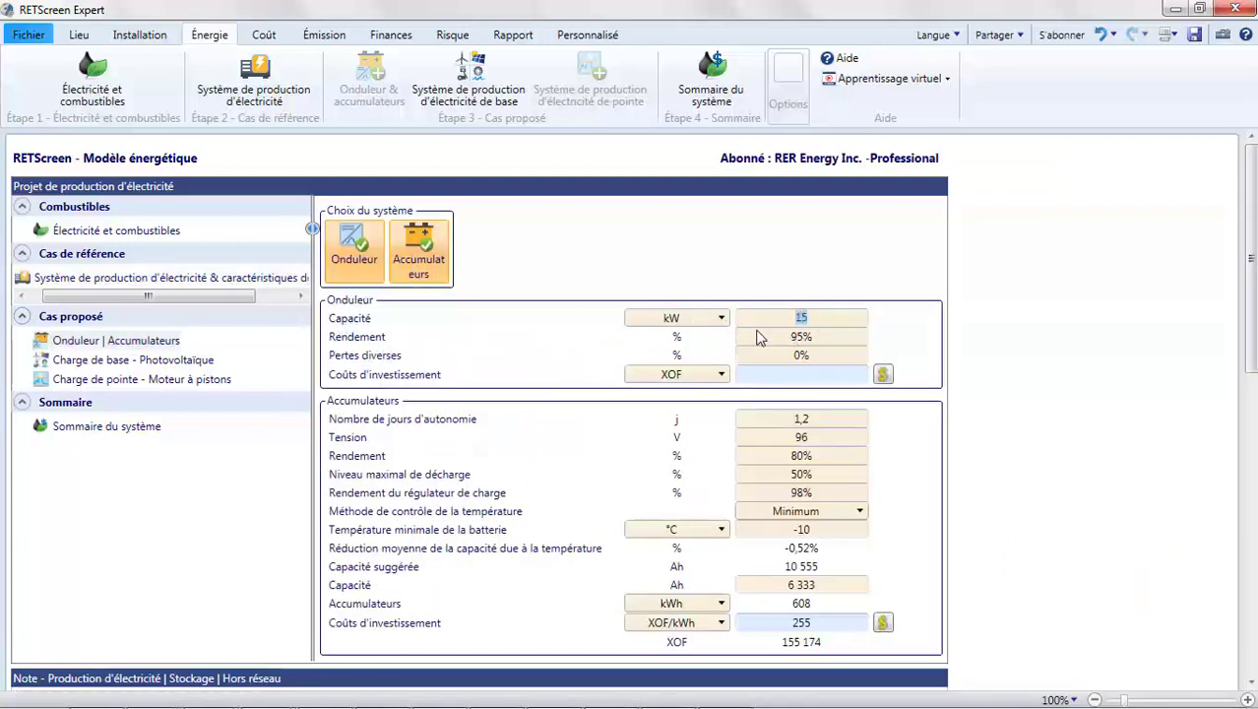
{"action": "type", "text": "30"}
{"action": "left_click", "coordinate": [896, 317]}
Review the site's monthly climate data and the solar radiation and air temperature chart, and return to the energy model.
{"action": "left_click", "coordinate": [81, 37]}
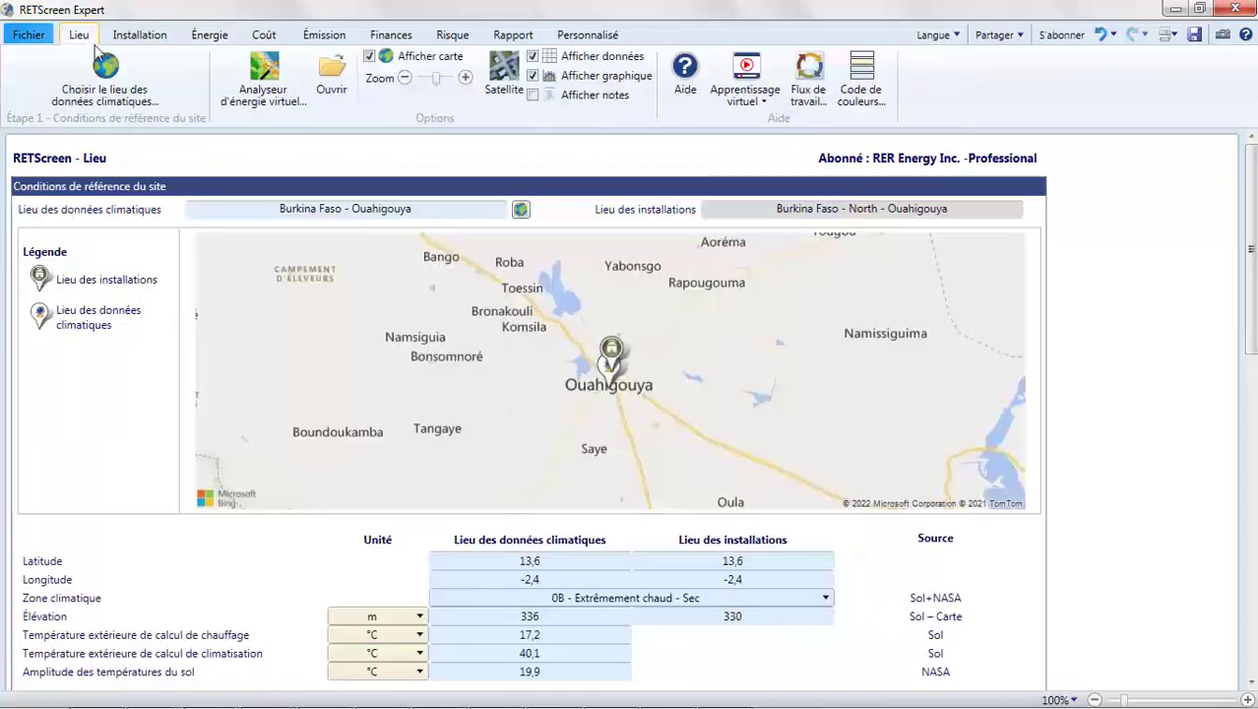
{"action": "scroll", "coordinate": [295, 340], "scroll_direction": "down", "scroll_amount": 6}
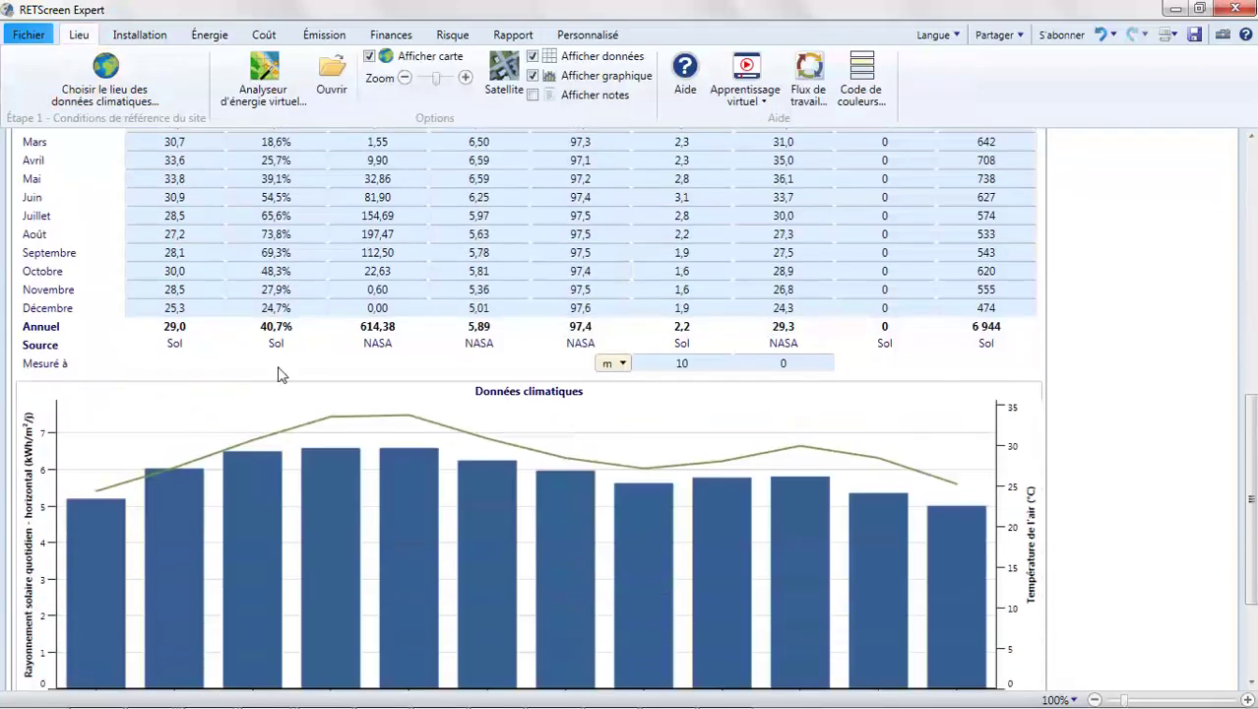
{"action": "scroll", "coordinate": [272, 435], "scroll_direction": "down", "scroll_amount": 3}
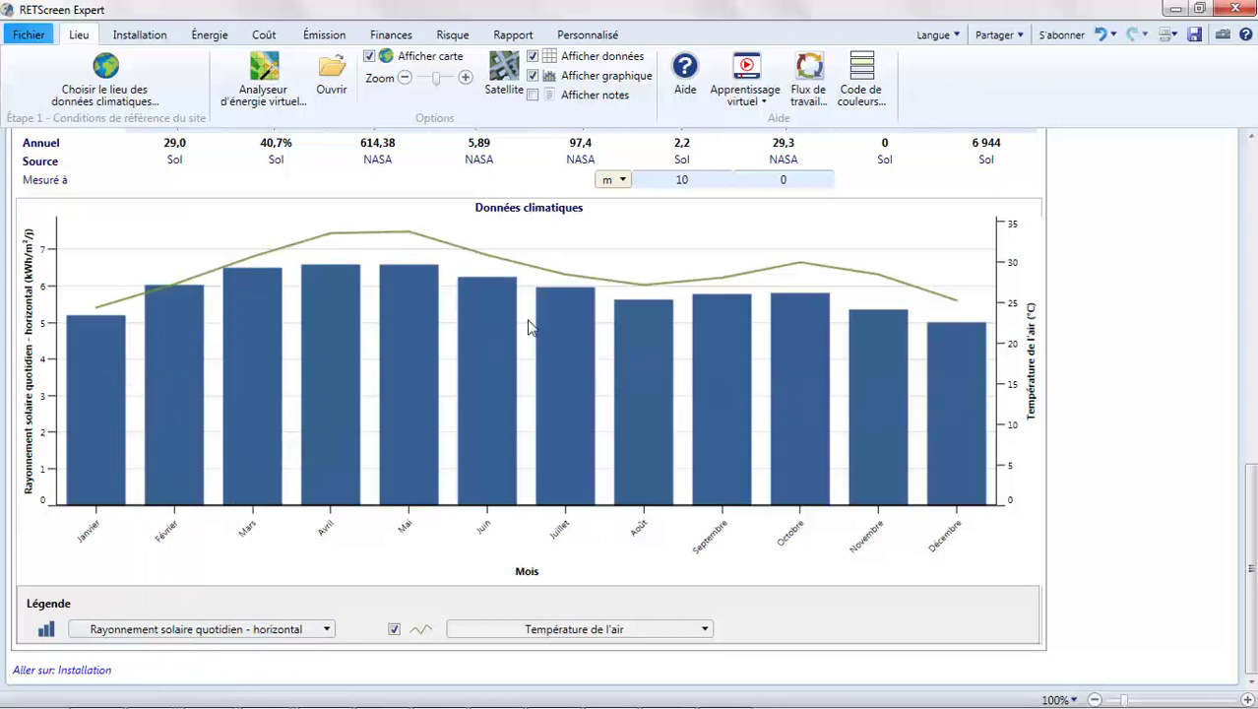
{"action": "left_click", "coordinate": [226, 37]}
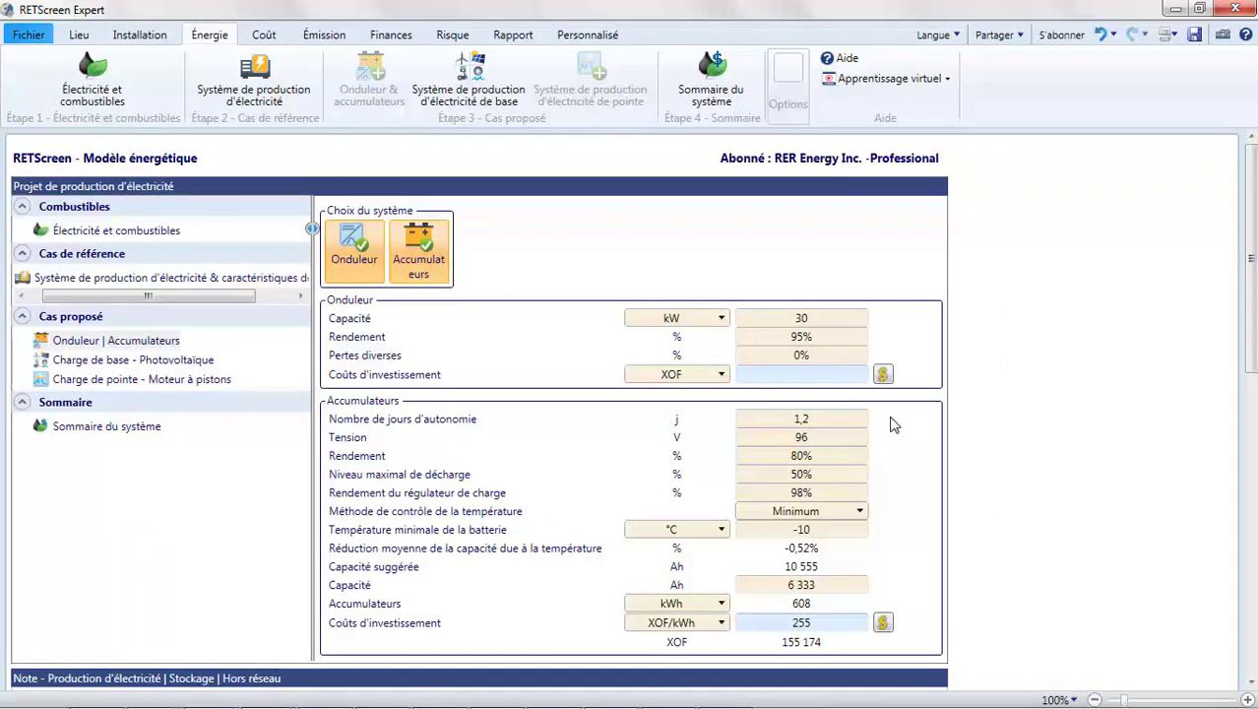
Set the battery temperature control method to Ambiant.
{"action": "double_click", "coordinate": [843, 437]}
{"action": "left_click", "coordinate": [859, 511]}
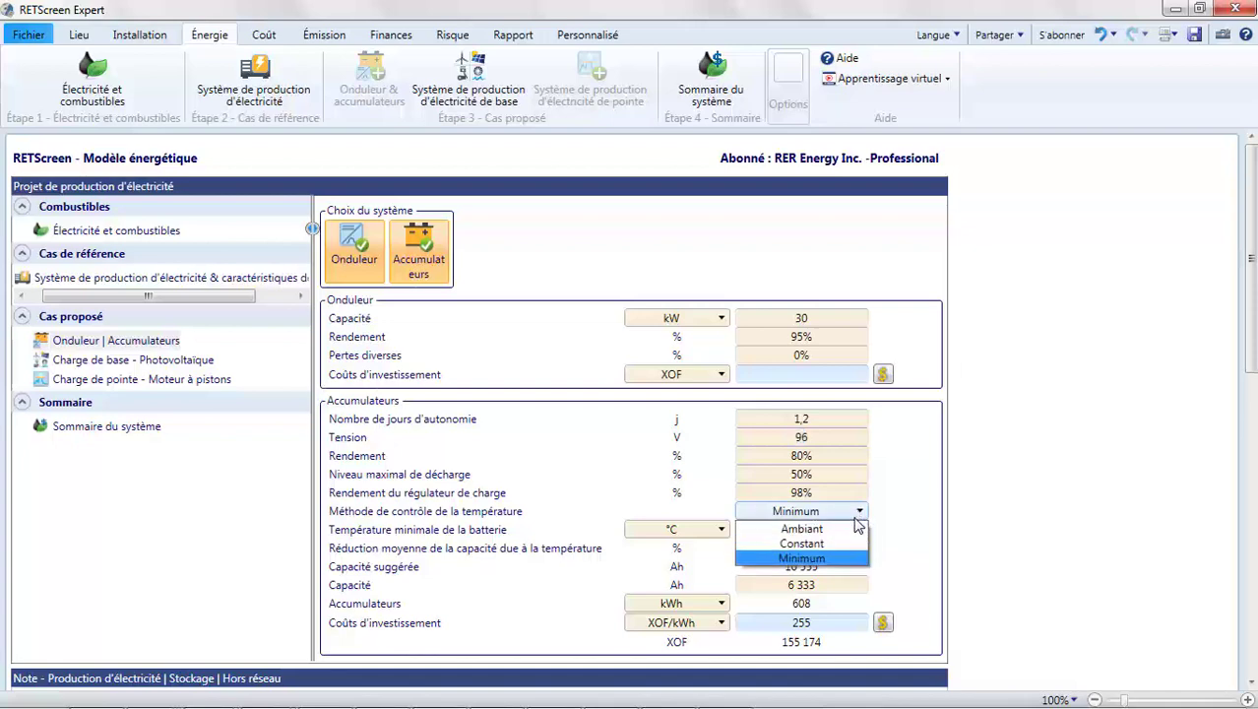
{"action": "left_click", "coordinate": [843, 531]}
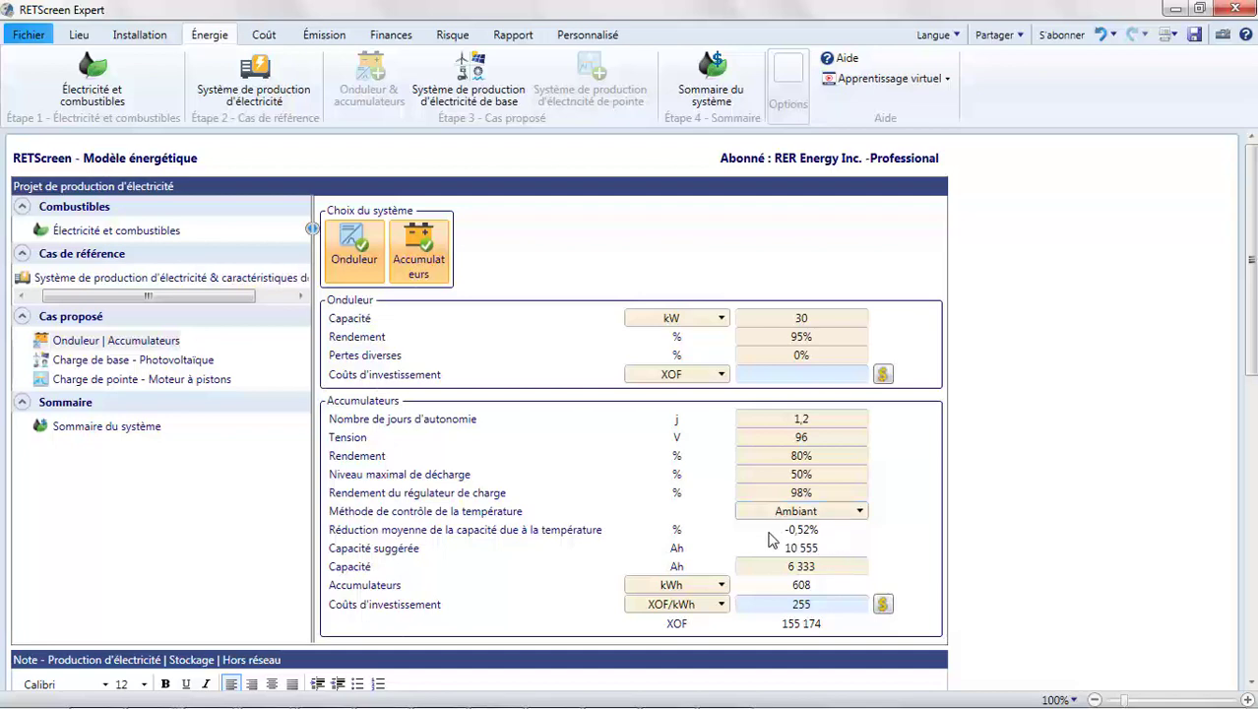
Set the battery capacity to 10,555 Ah and express the battery energy in MWh.
{"action": "left_click", "coordinate": [828, 565]}
{"action": "type", "text": "10555"}
{"action": "key", "text": "Return"}
{"action": "left_click", "coordinate": [717, 587]}
{"action": "left_click", "coordinate": [689, 617]}
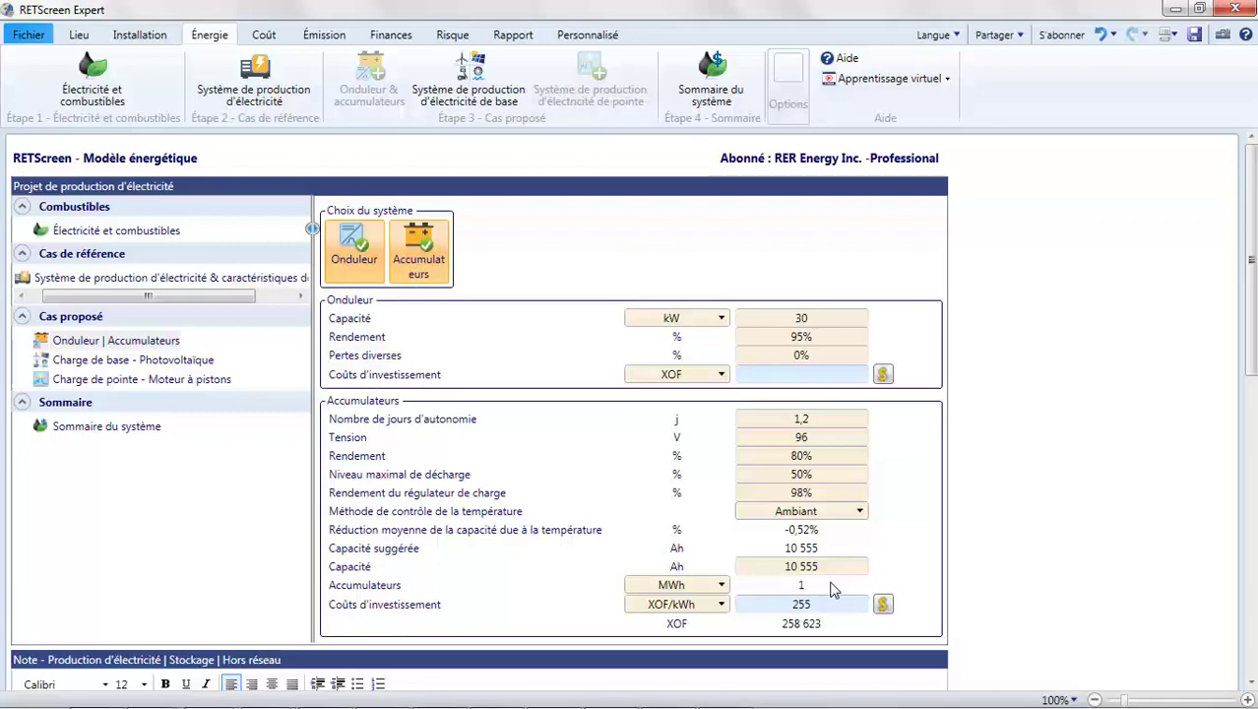
From the cost database, apply the minimum open-cell semi-traction lead-acid cost of 61,905 XOF/kWh to the batteries.
{"action": "left_click", "coordinate": [883, 605]}
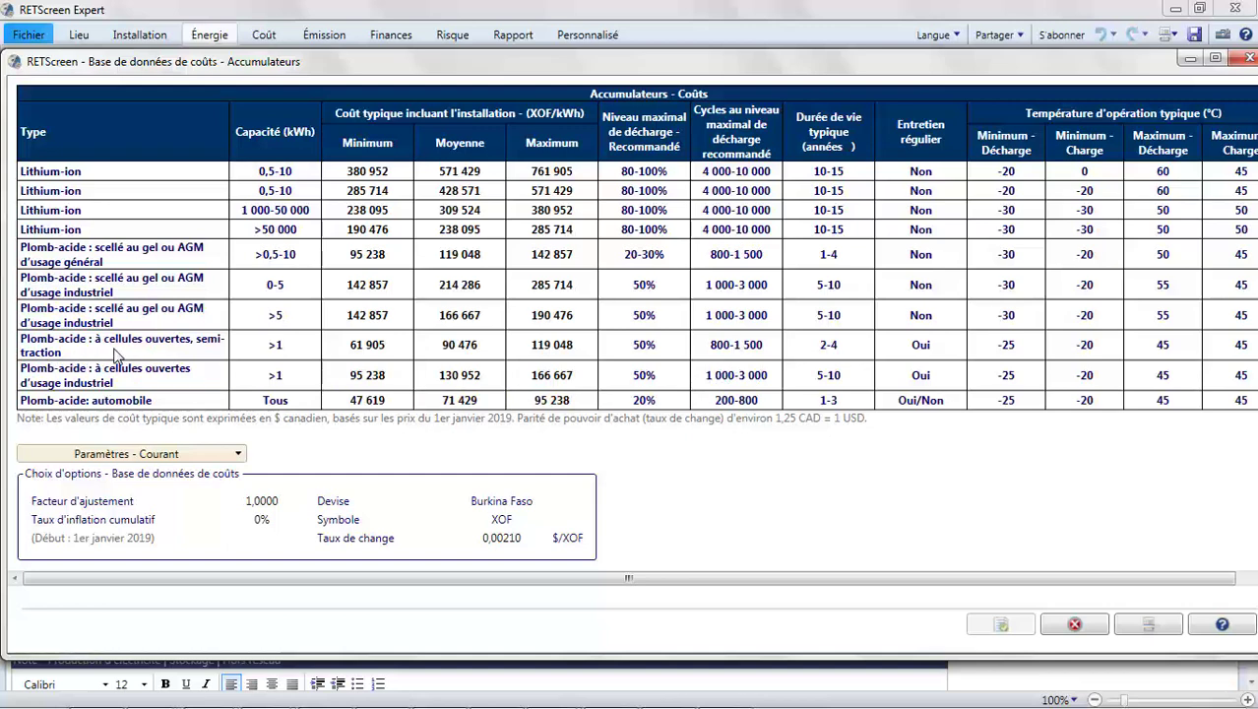
{"action": "left_click", "coordinate": [381, 355]}
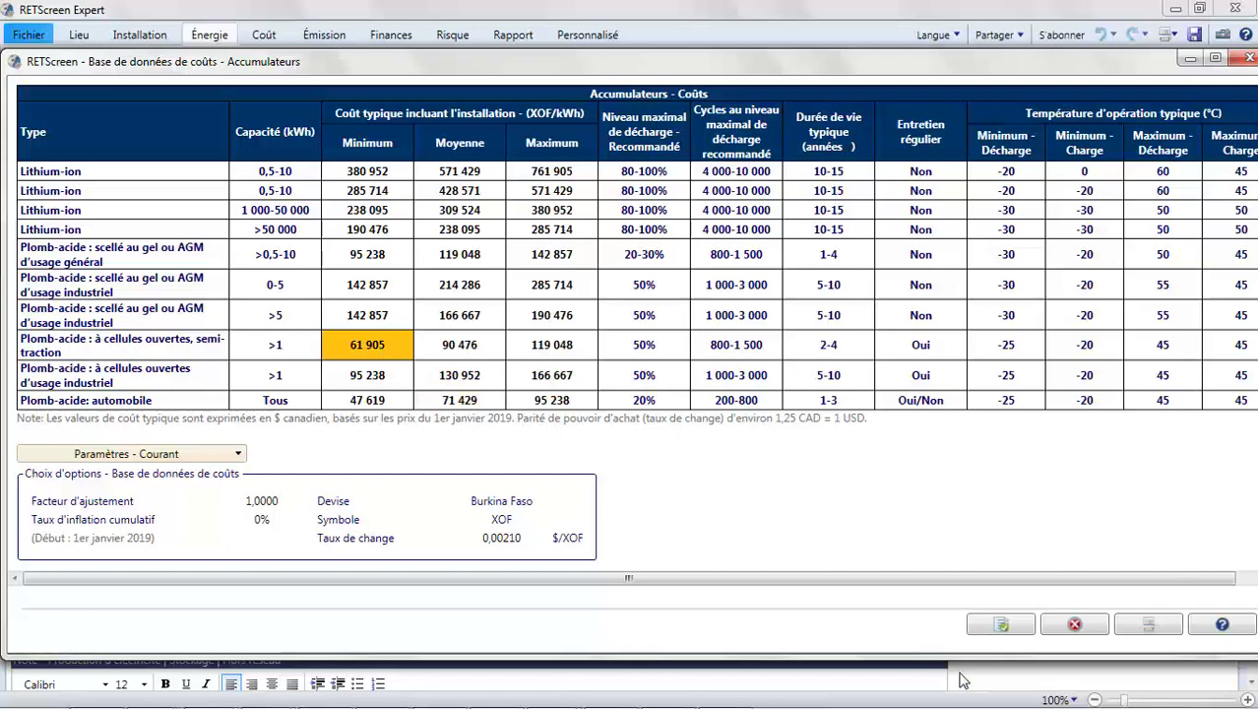
{"action": "left_click", "coordinate": [996, 628]}
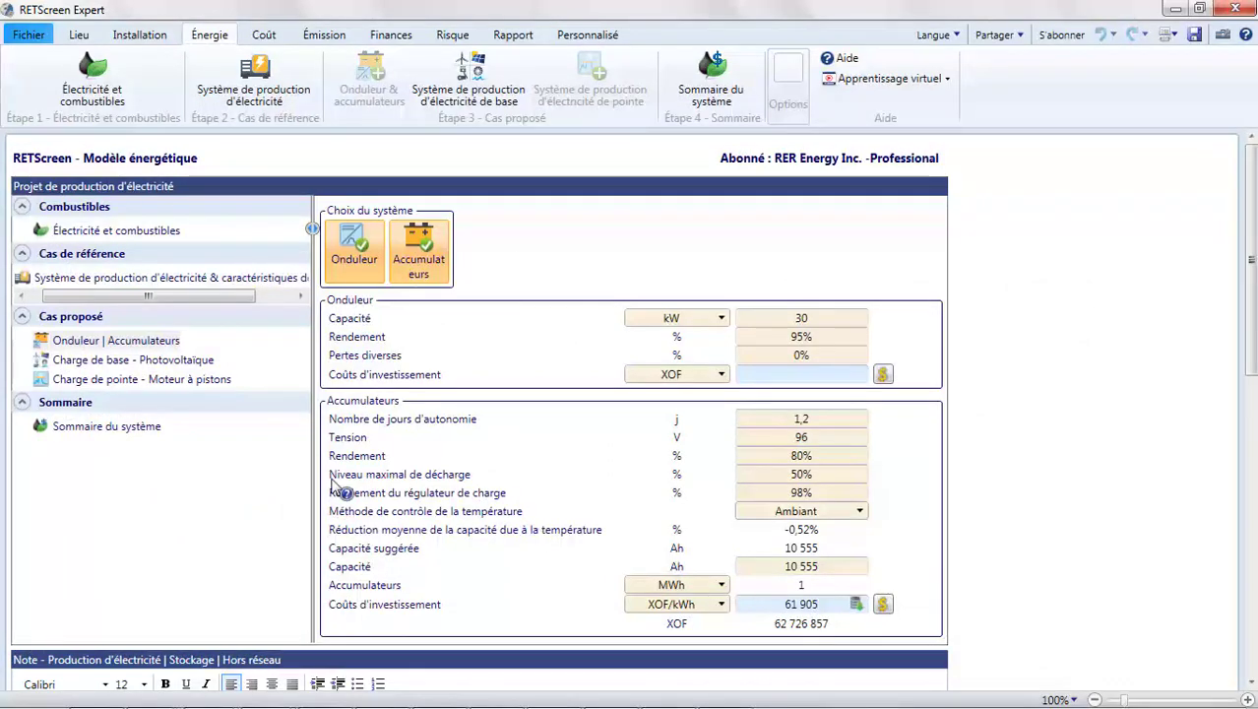
For the base-load photovoltaic system, keep the fixed solar positioning and set the slope to 12 degrees.
{"action": "left_click", "coordinate": [131, 361]}
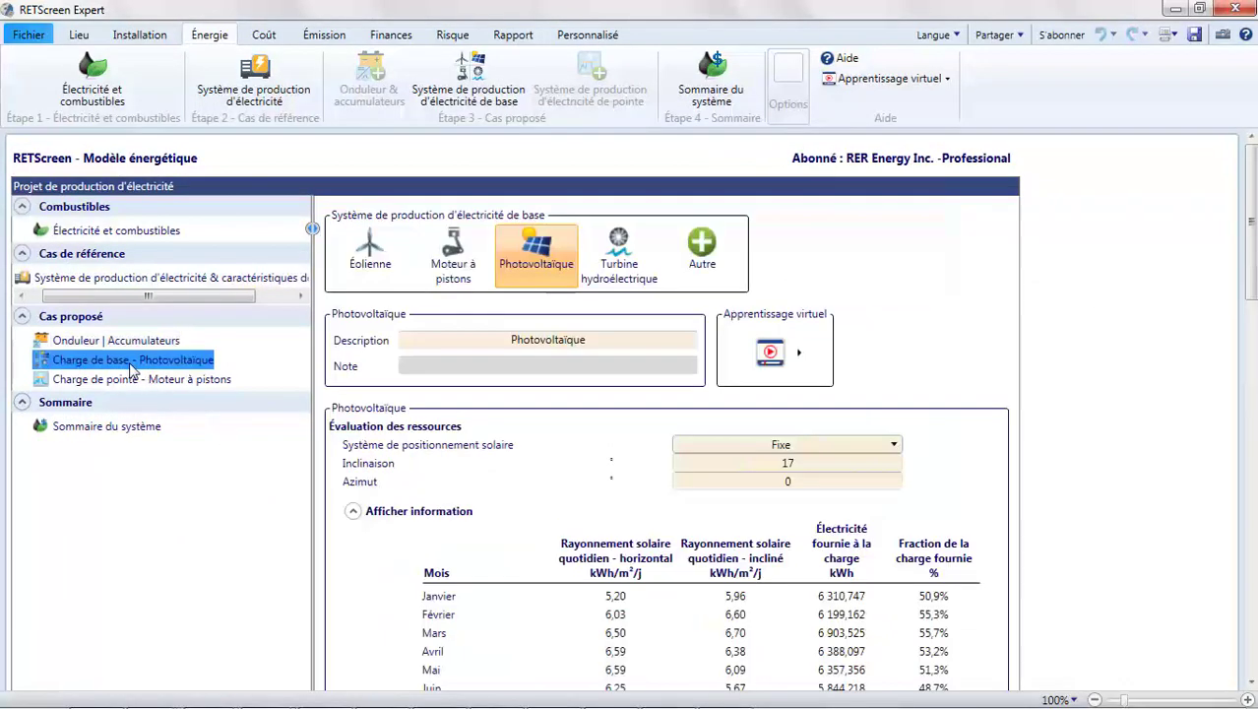
{"action": "left_click", "coordinate": [799, 445]}
{"action": "left_click", "coordinate": [800, 460]}
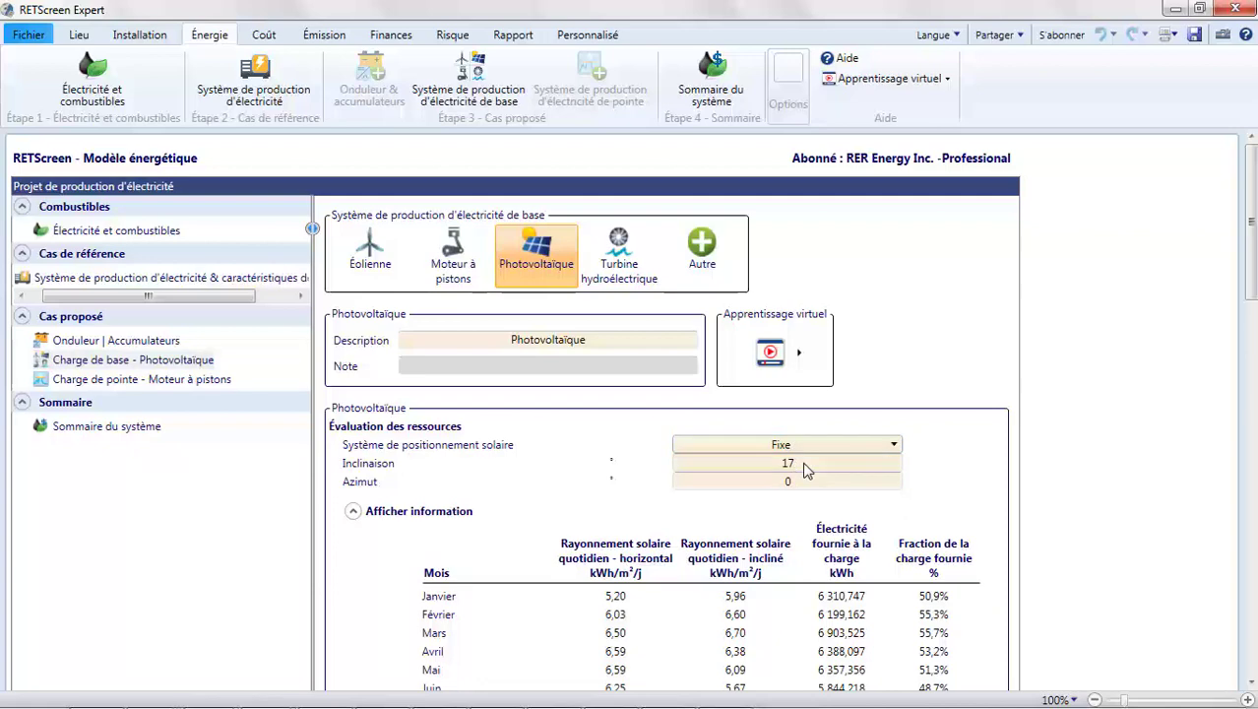
{"action": "key", "text": "Tab"}
{"action": "left_click", "coordinate": [805, 464]}
{"action": "scroll", "coordinate": [805, 463], "scroll_direction": "down", "scroll_amount": 5}
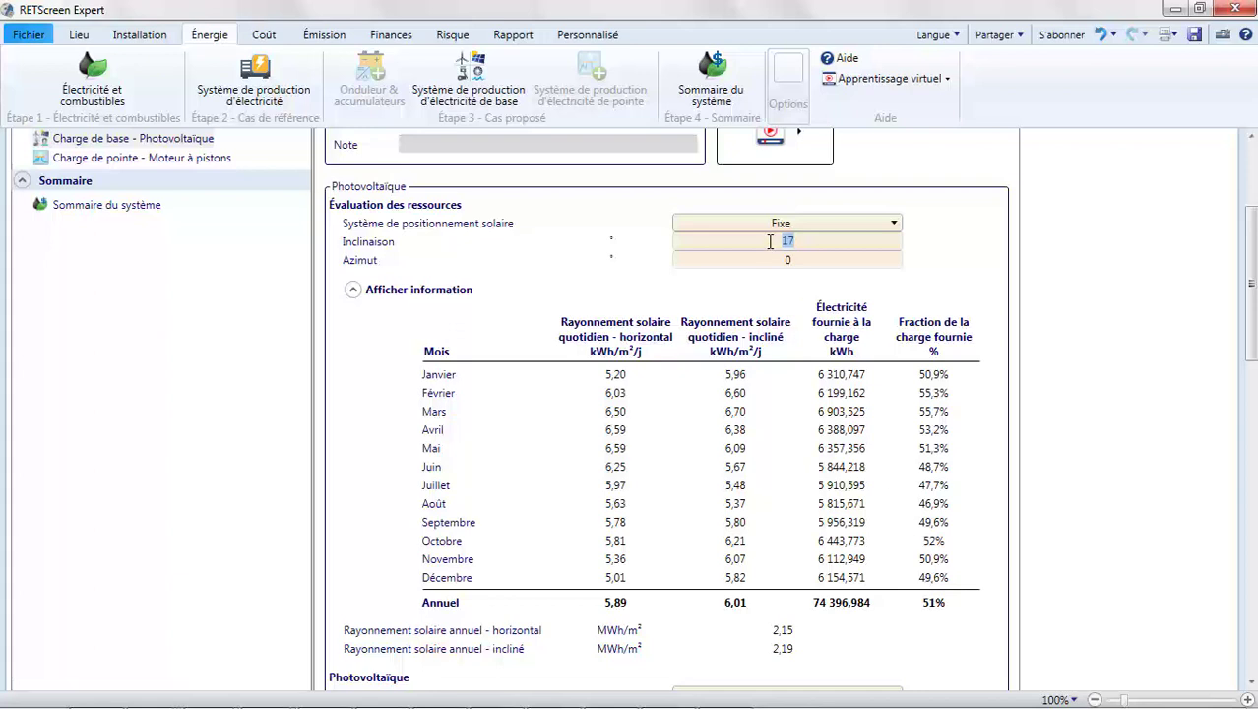
{"action": "type", "text": "12"}
{"action": "left_click", "coordinate": [932, 271]}
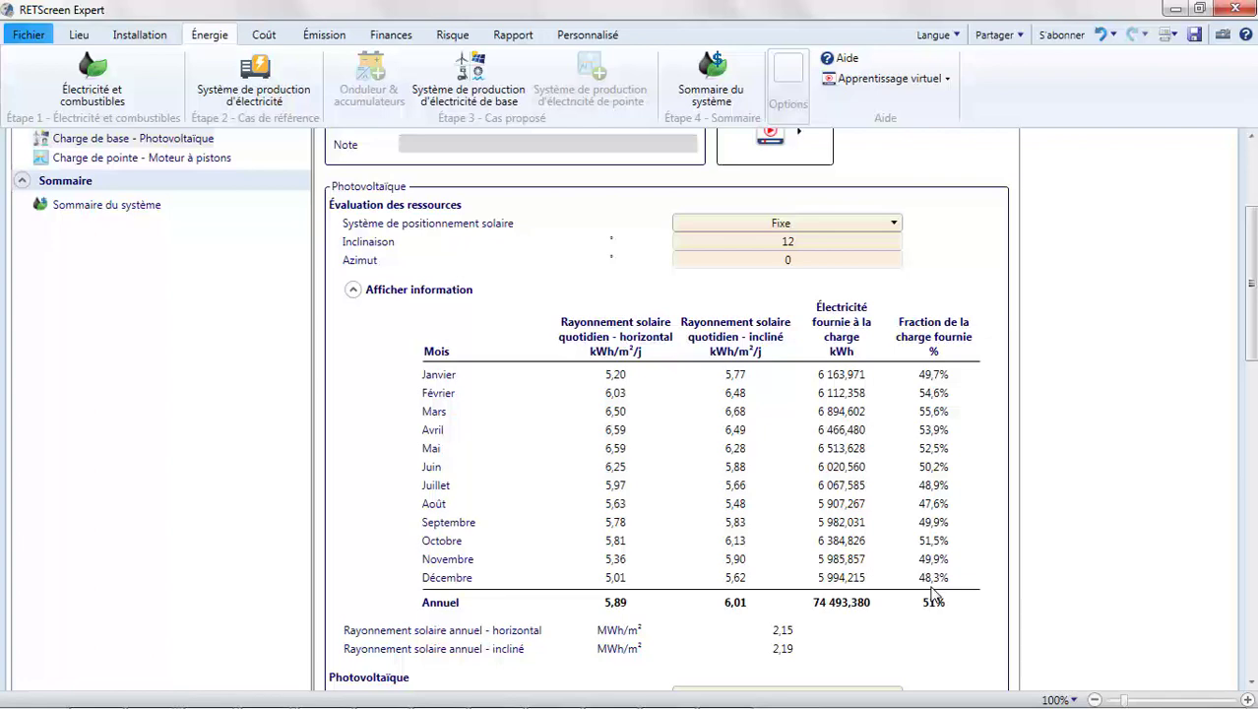
Set the photovoltaic system's electrical capacity to 83 kW.
{"action": "scroll", "coordinate": [928, 591], "scroll_direction": "down", "scroll_amount": 2}
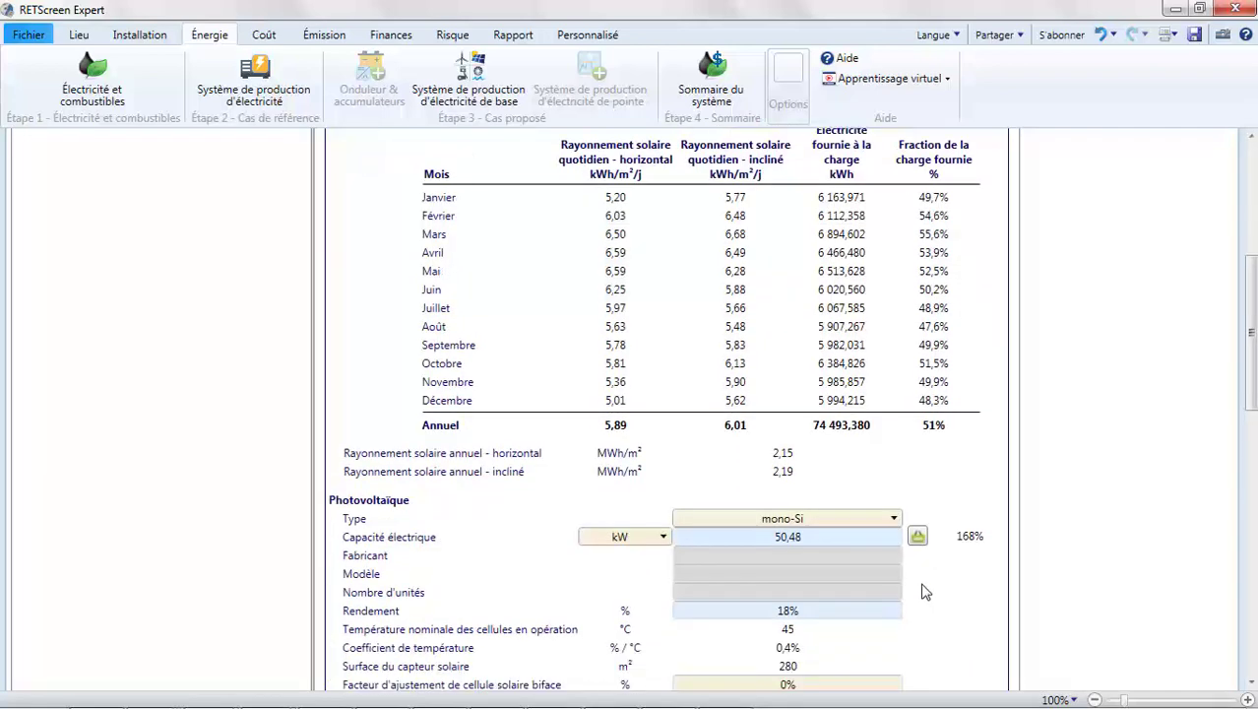
{"action": "scroll", "coordinate": [928, 591], "scroll_direction": "down", "scroll_amount": 3}
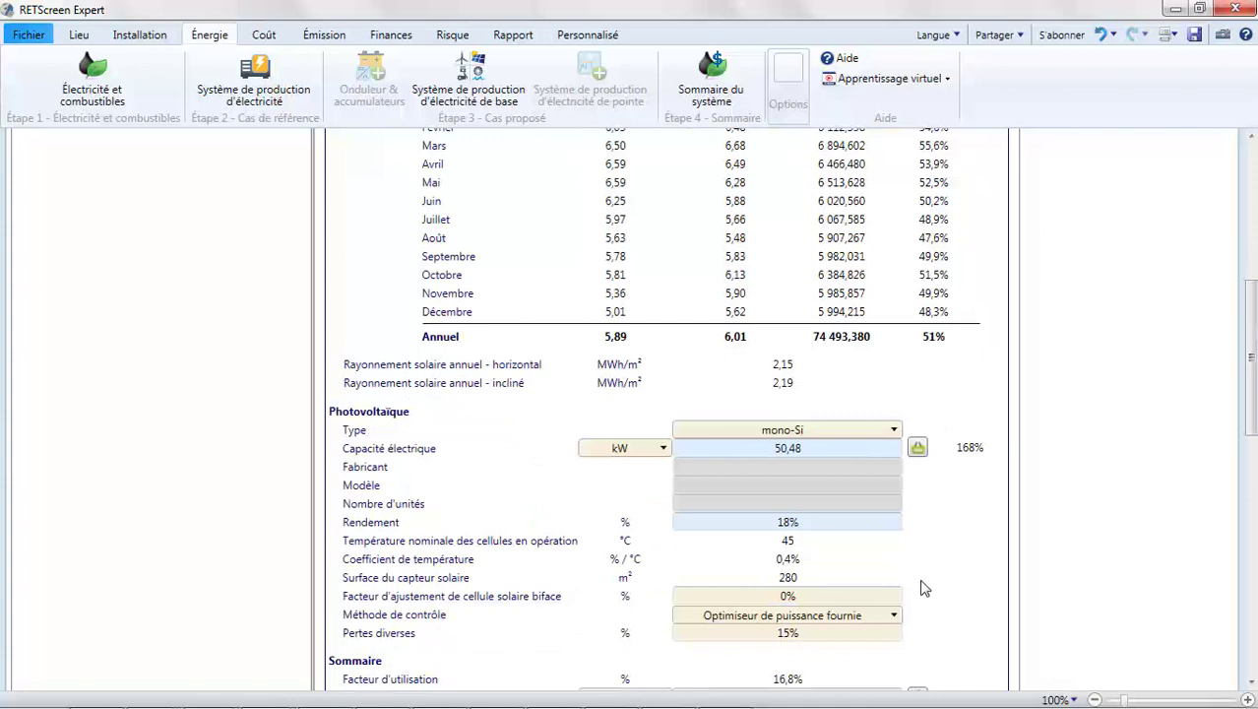
{"action": "left_click", "coordinate": [805, 448]}
{"action": "type", "text": "83"}
{"action": "left_click", "coordinate": [921, 503]}
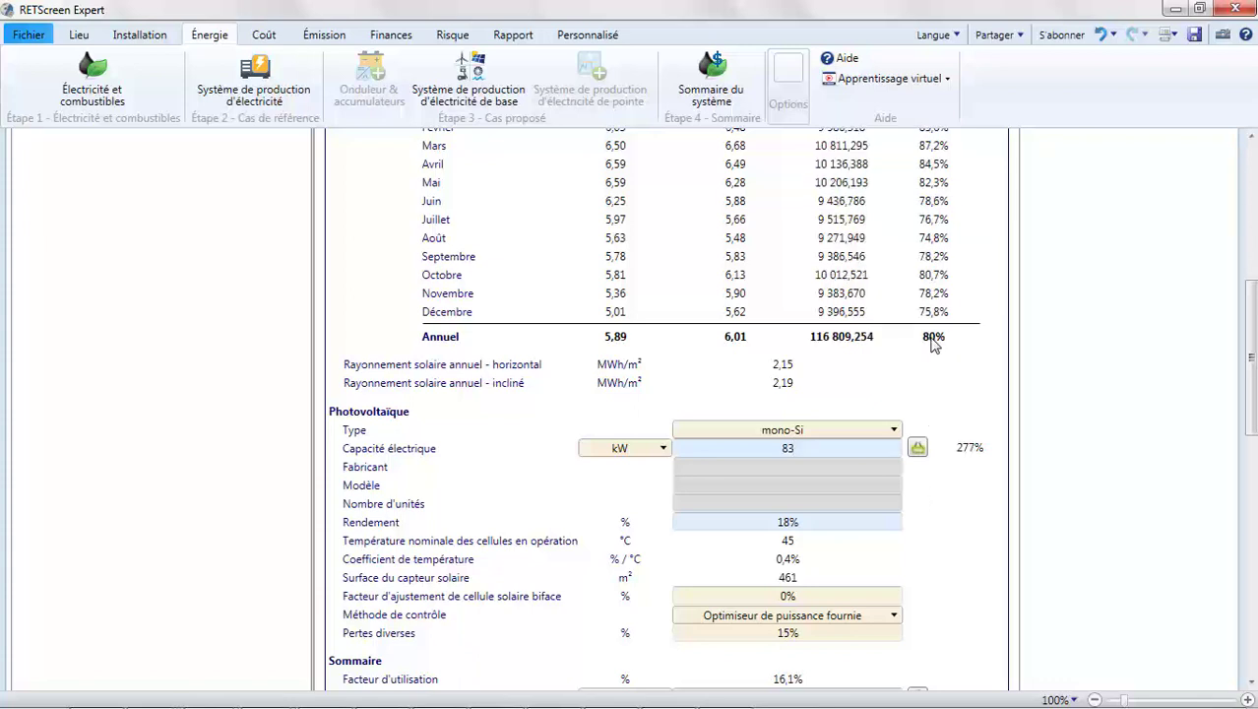
Use a user-defined adjustment factor of 0.7 in the photovoltaic cost database and apply the 100 kW fixed-system investment cost of 700,000 XOF/kW.
{"action": "scroll", "coordinate": [937, 360], "scroll_direction": "down", "scroll_amount": 1}
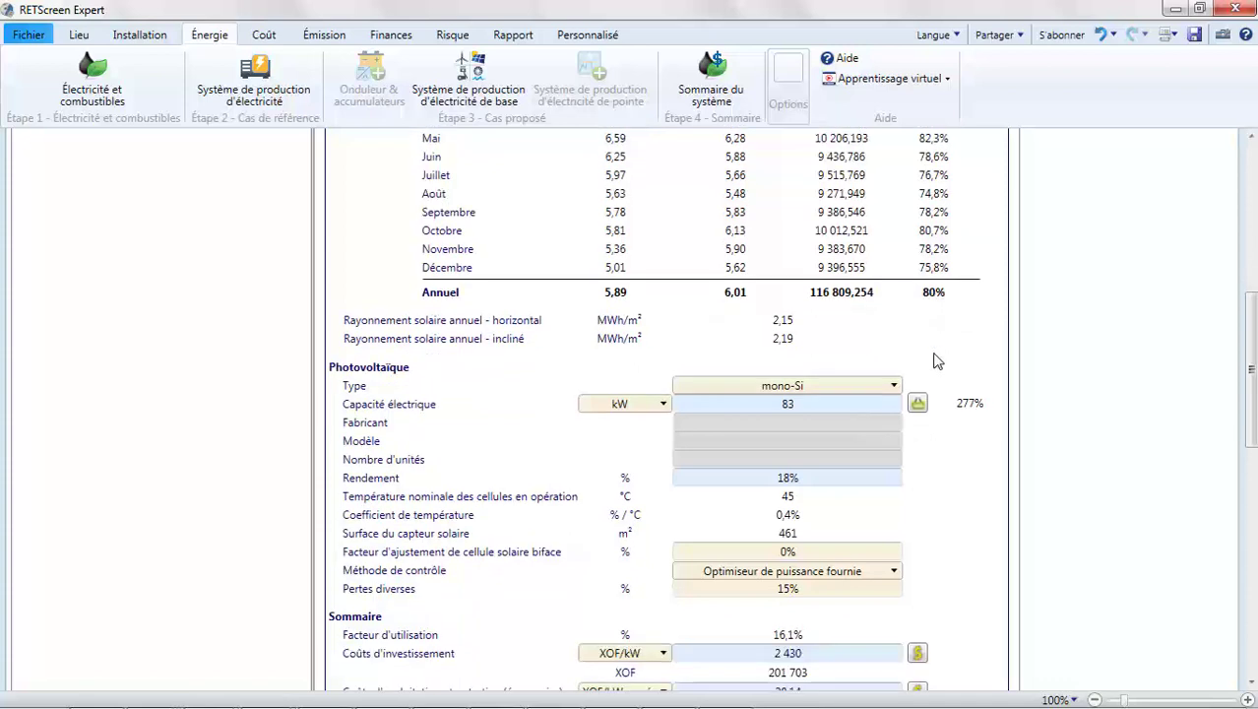
{"action": "scroll", "coordinate": [936, 360], "scroll_direction": "down", "scroll_amount": 3}
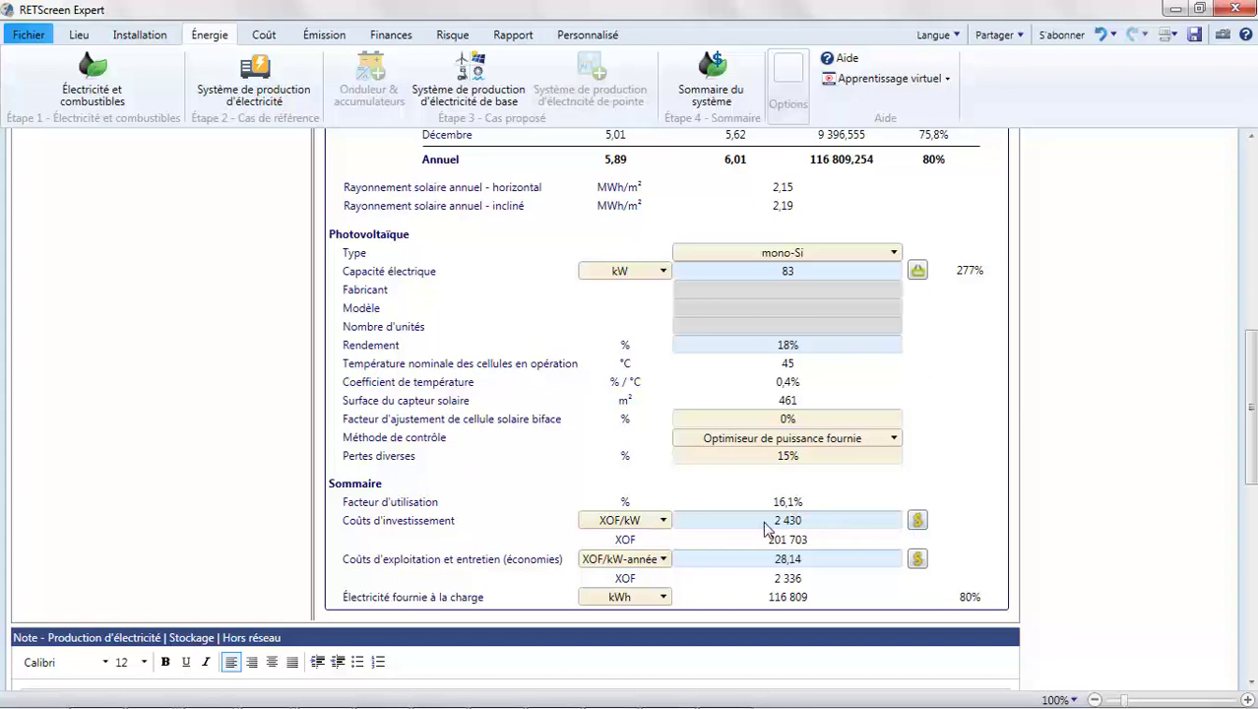
{"action": "left_click", "coordinate": [920, 523]}
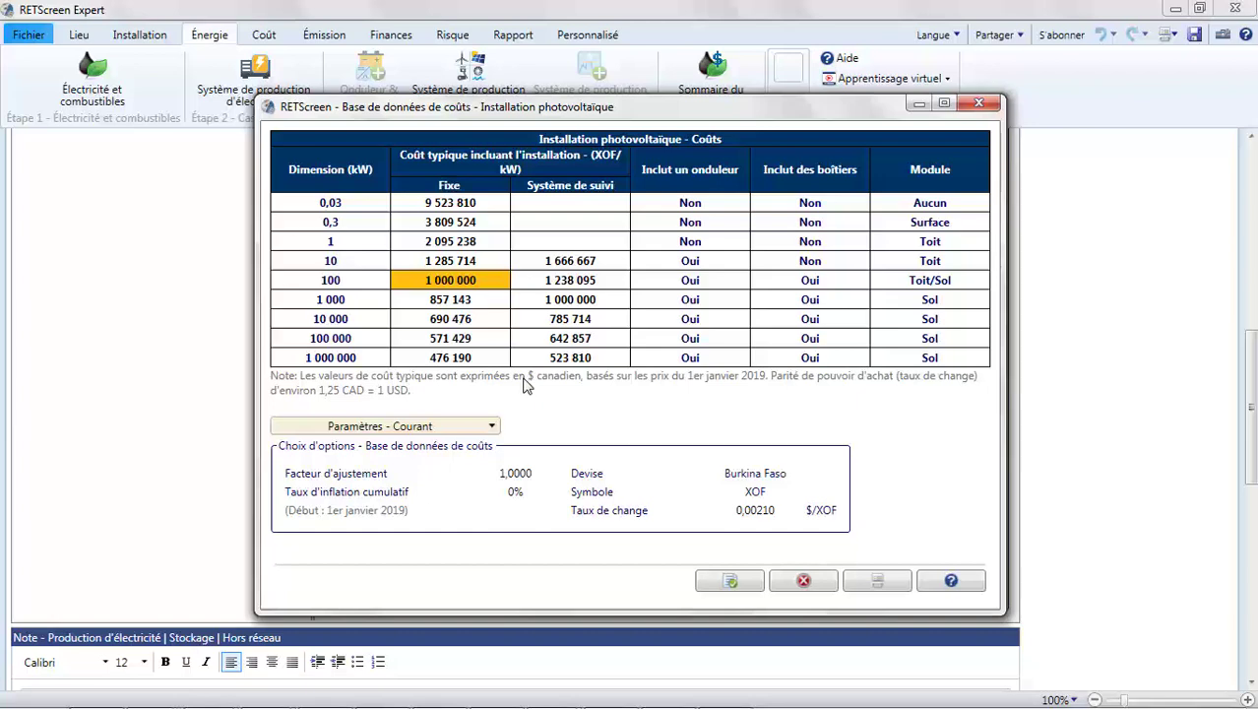
{"action": "left_click", "coordinate": [491, 426]}
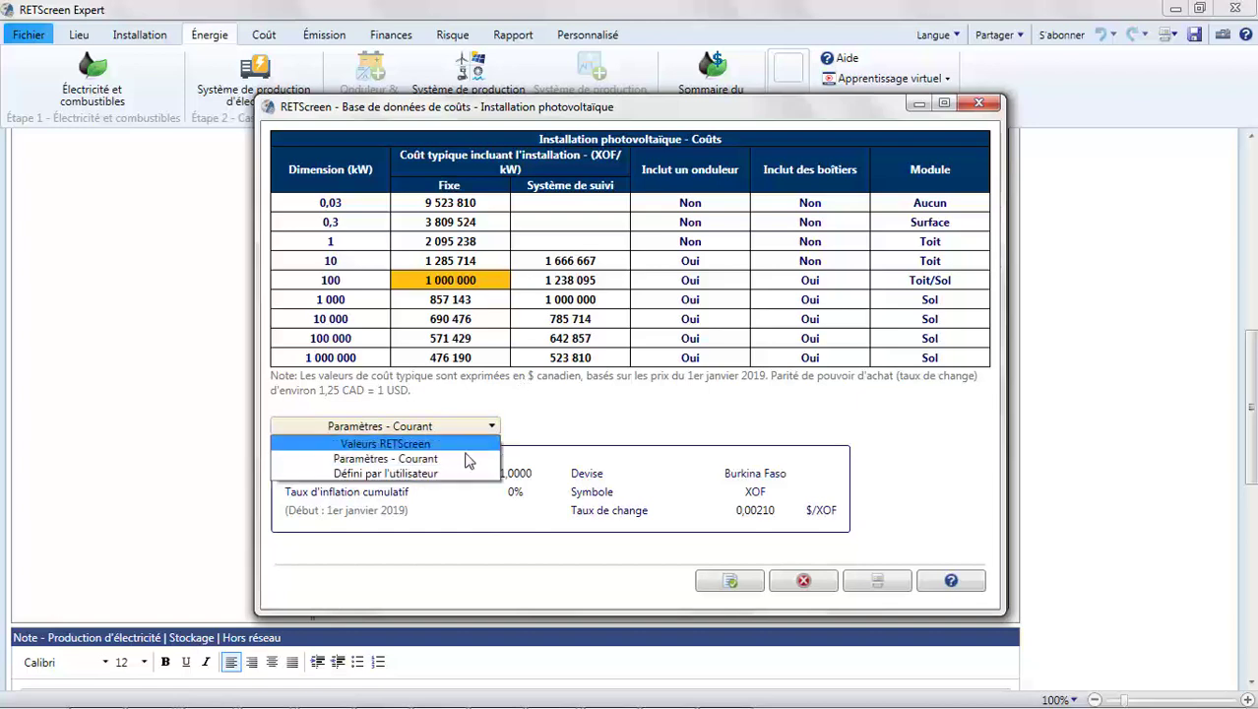
{"action": "left_click", "coordinate": [463, 474]}
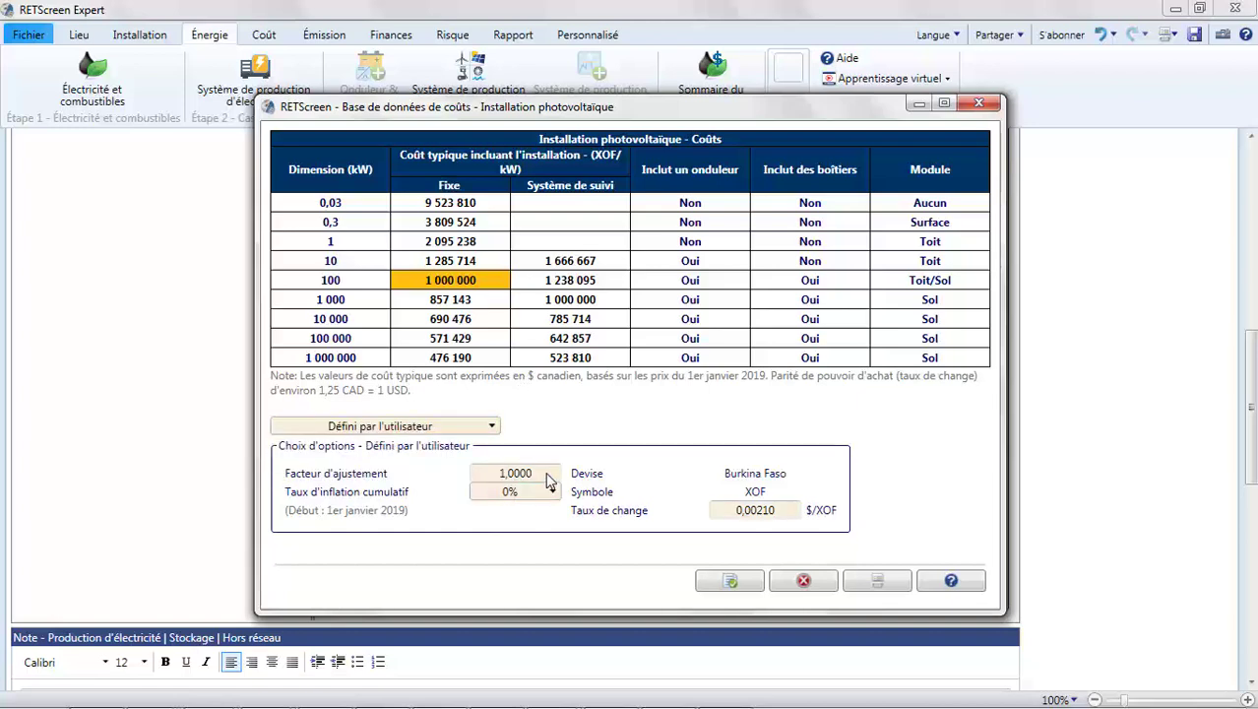
{"action": "left_click", "coordinate": [549, 473]}
{"action": "type", "text": "0,7"}
{"action": "key", "text": "Return"}
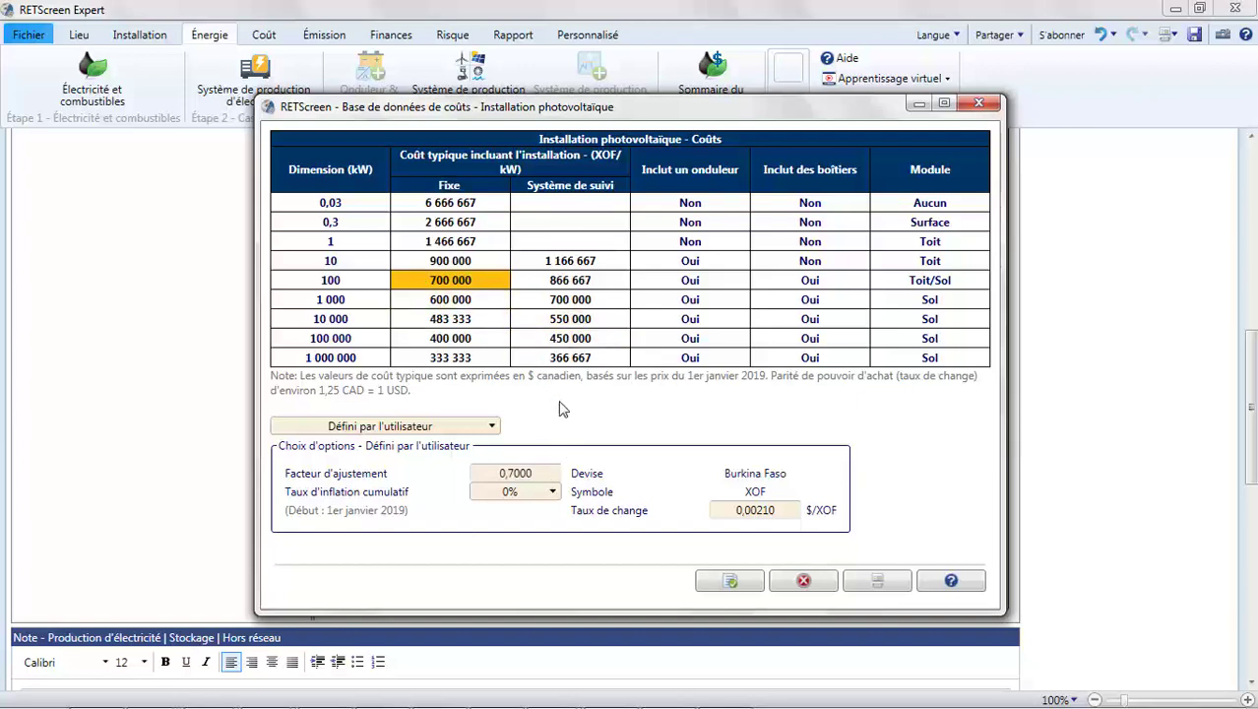
{"action": "left_click", "coordinate": [738, 585]}
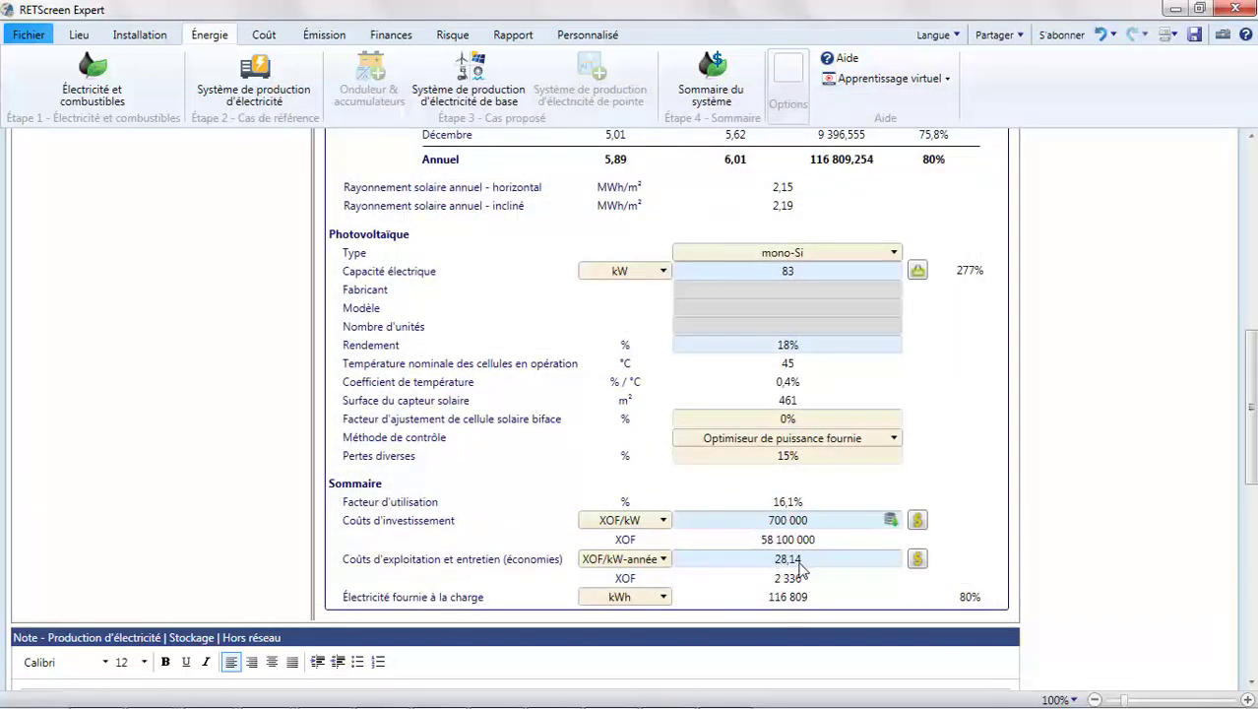
From the cost database, apply the 1,000 kW photovoltaic operation and maintenance cost of 8,571 XOF/kW-year.
{"action": "left_click", "coordinate": [916, 559]}
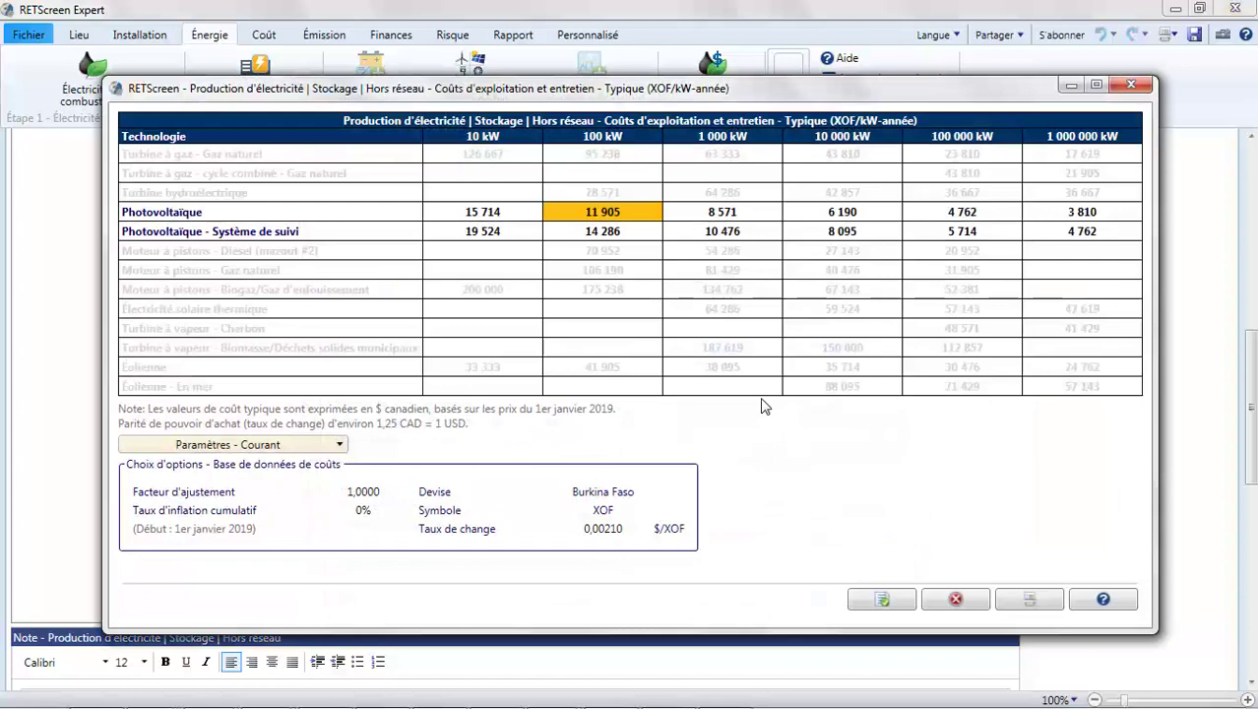
{"action": "left_click", "coordinate": [726, 217]}
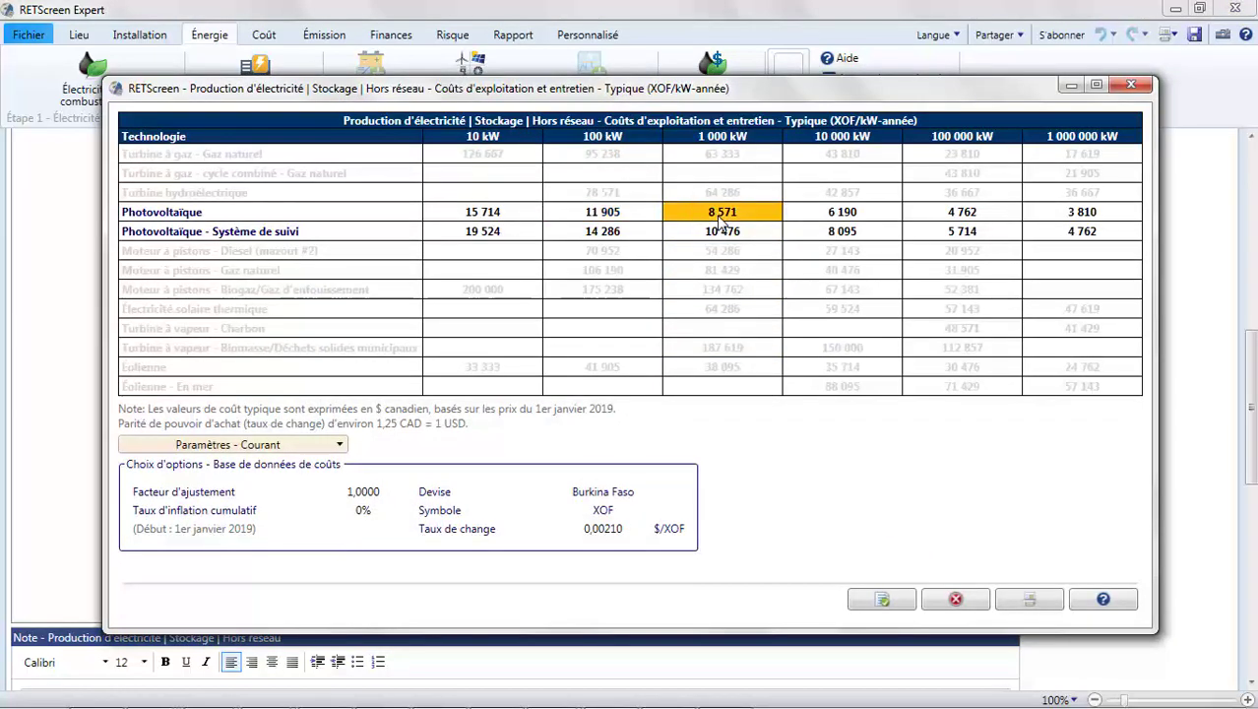
{"action": "left_click", "coordinate": [883, 600]}
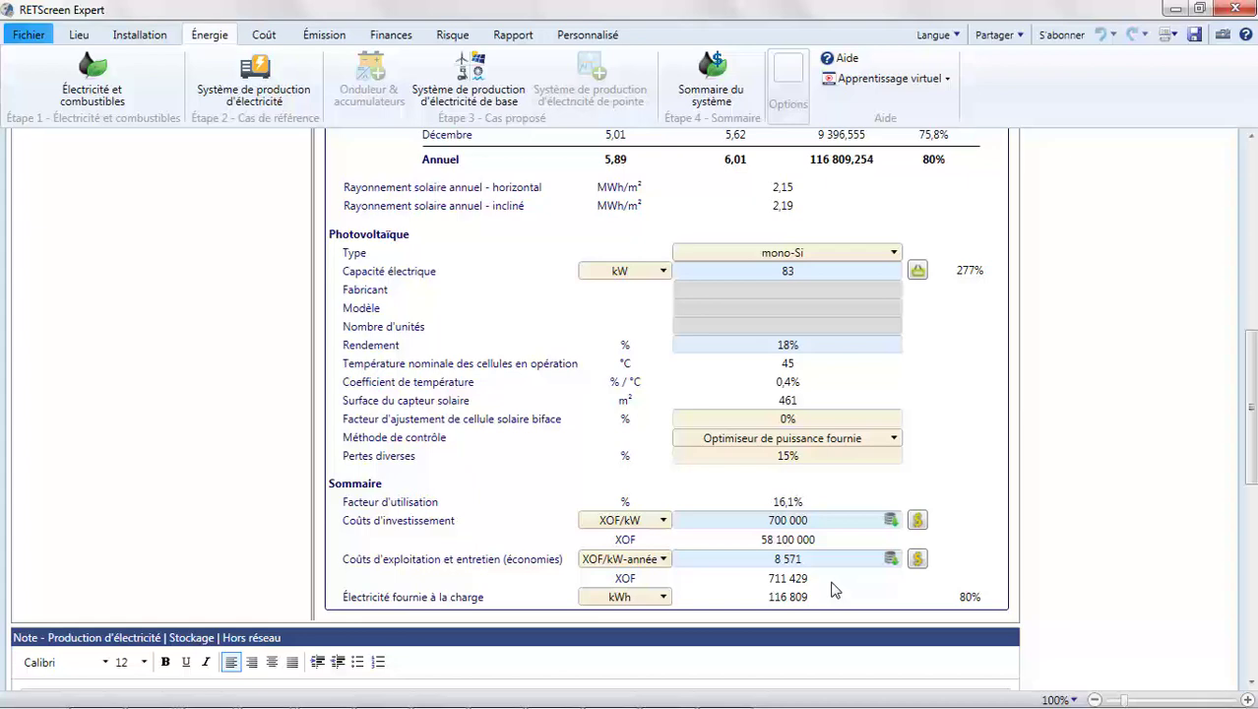
Set the capacity of the diesel reciprocating engine in the peak load system to 30 kW.
{"action": "scroll", "coordinate": [832, 589], "scroll_direction": "up", "scroll_amount": 10}
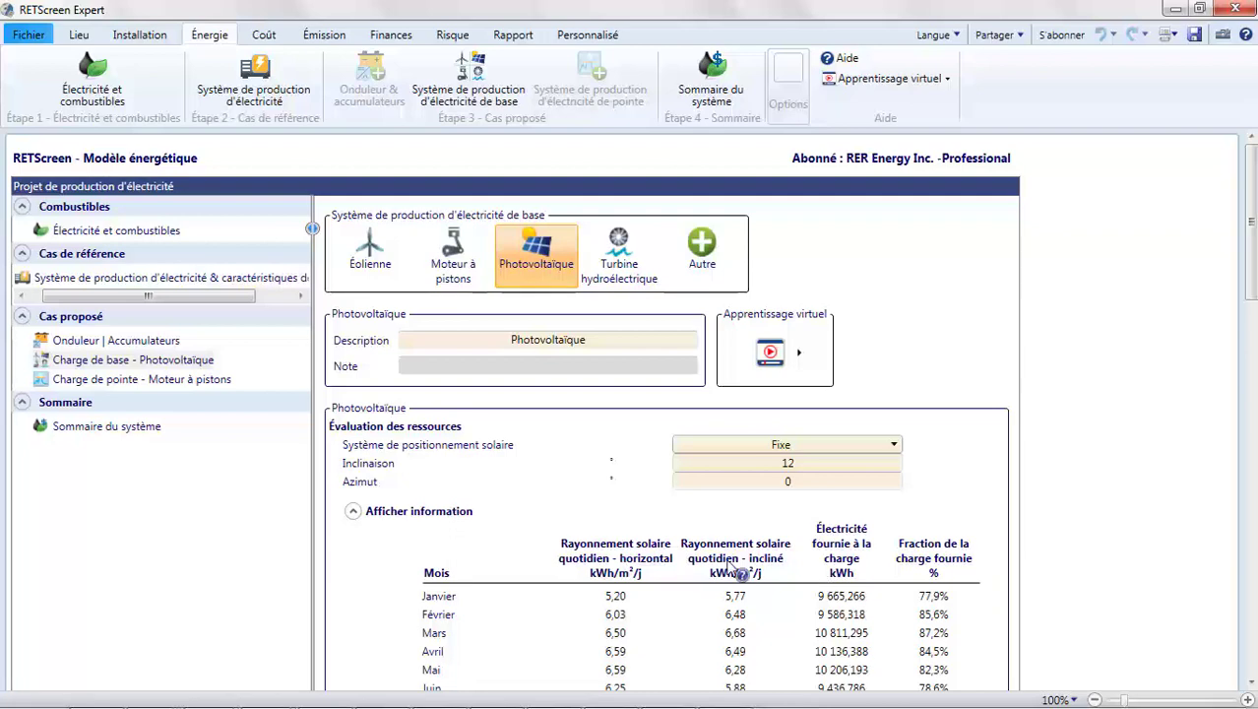
{"action": "left_click", "coordinate": [192, 386]}
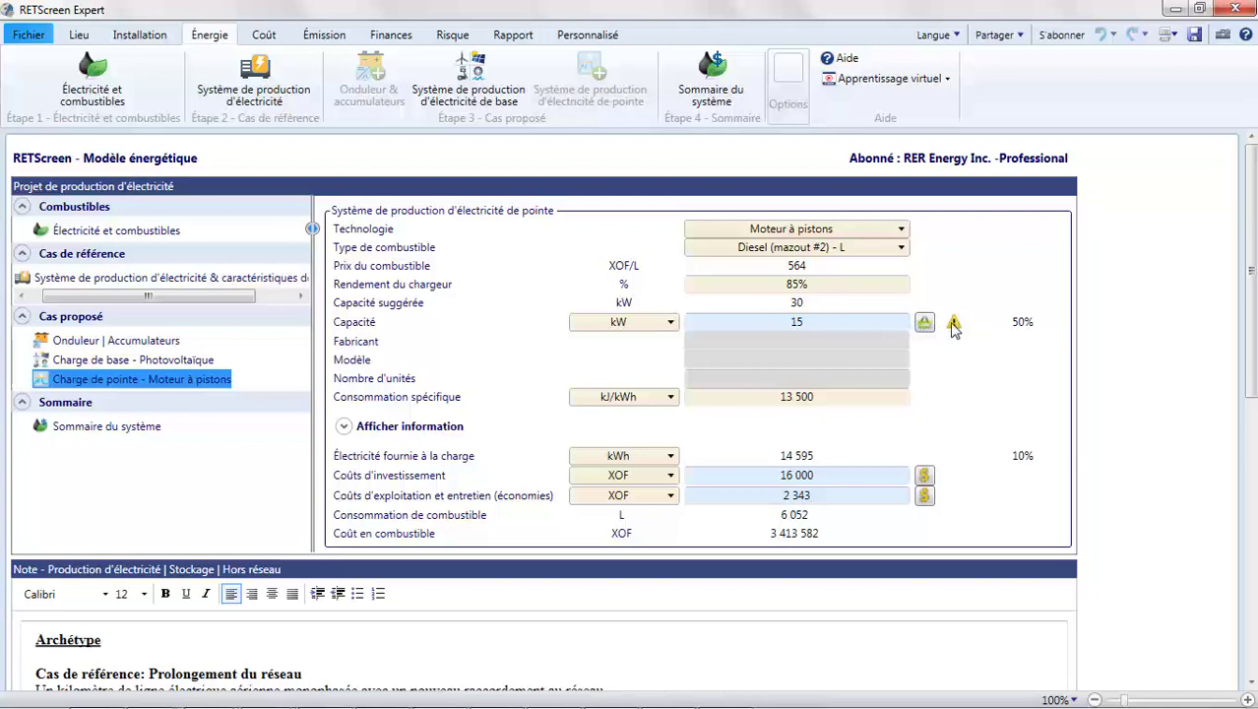
{"action": "mouse_move", "coordinate": [954, 329]}
{"action": "left_click", "coordinate": [817, 322]}
{"action": "type", "text": "30"}
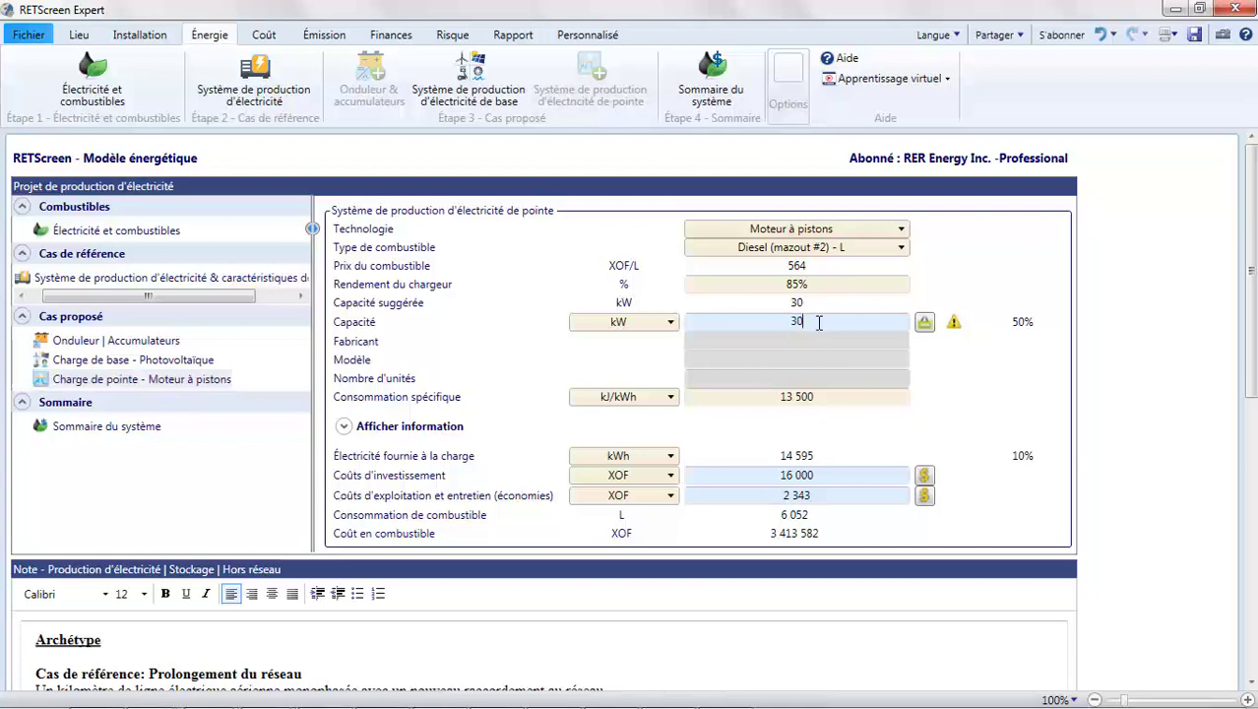
{"action": "left_click", "coordinate": [938, 370]}
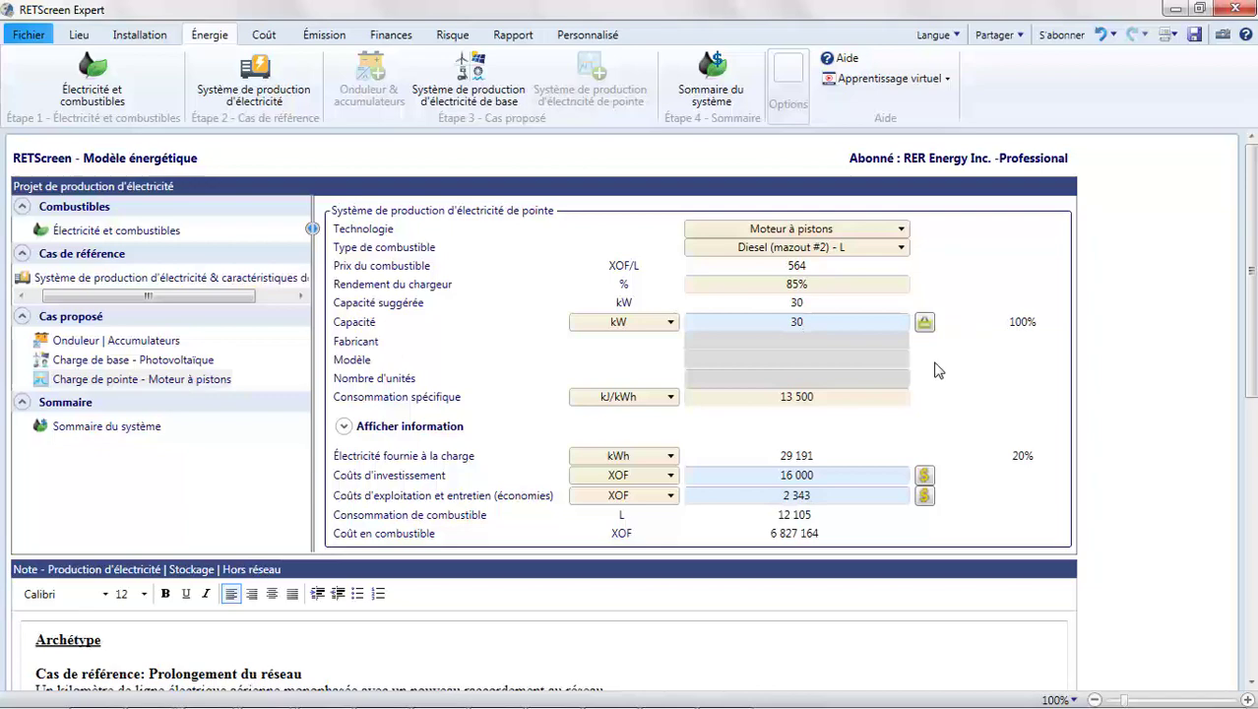
Apply the 100 kW diesel engine costs from the cost database: 428,571 XOF/kW for investment and 70,952 XOF/kW-year for operation and maintenance.
{"action": "left_click", "coordinate": [925, 476]}
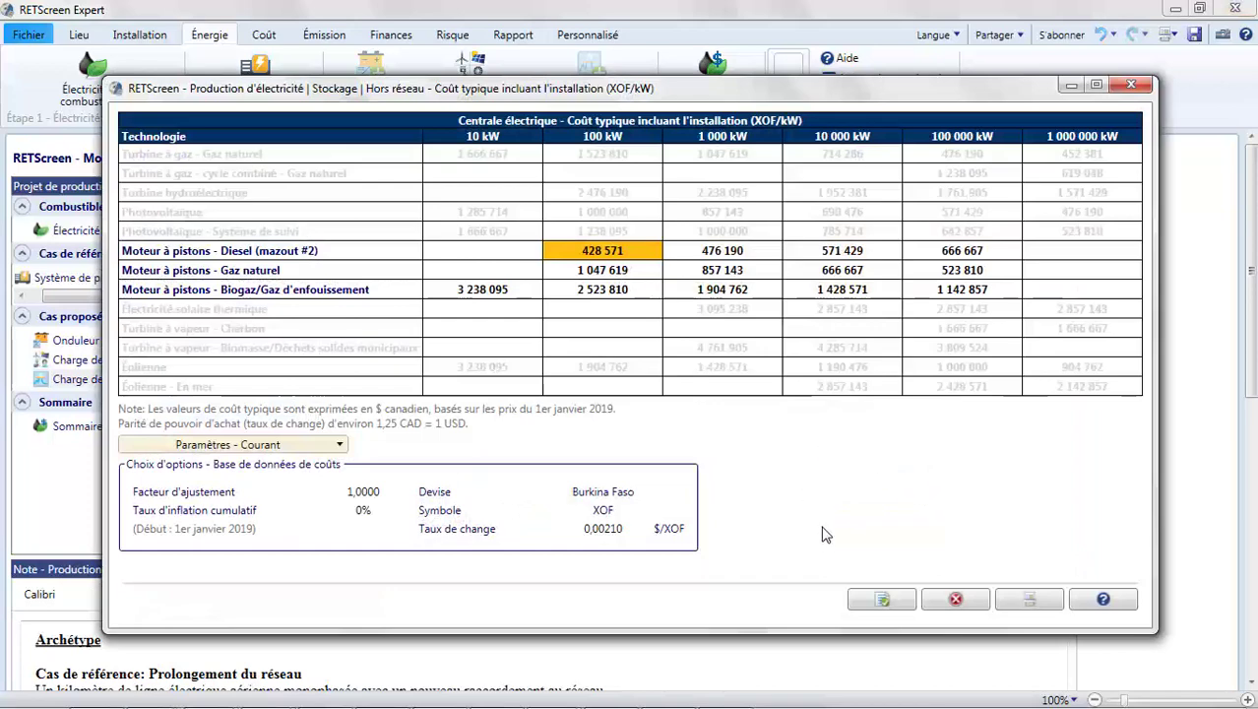
{"action": "left_click", "coordinate": [867, 599]}
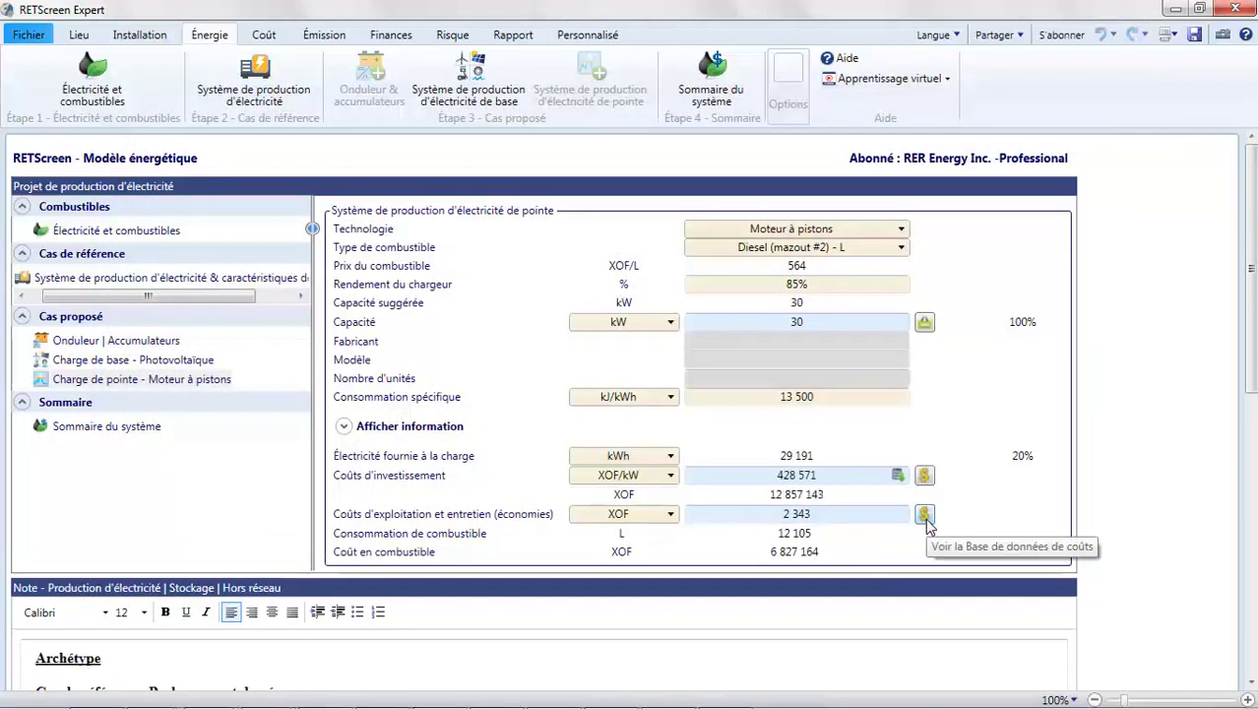
{"action": "left_click", "coordinate": [927, 519]}
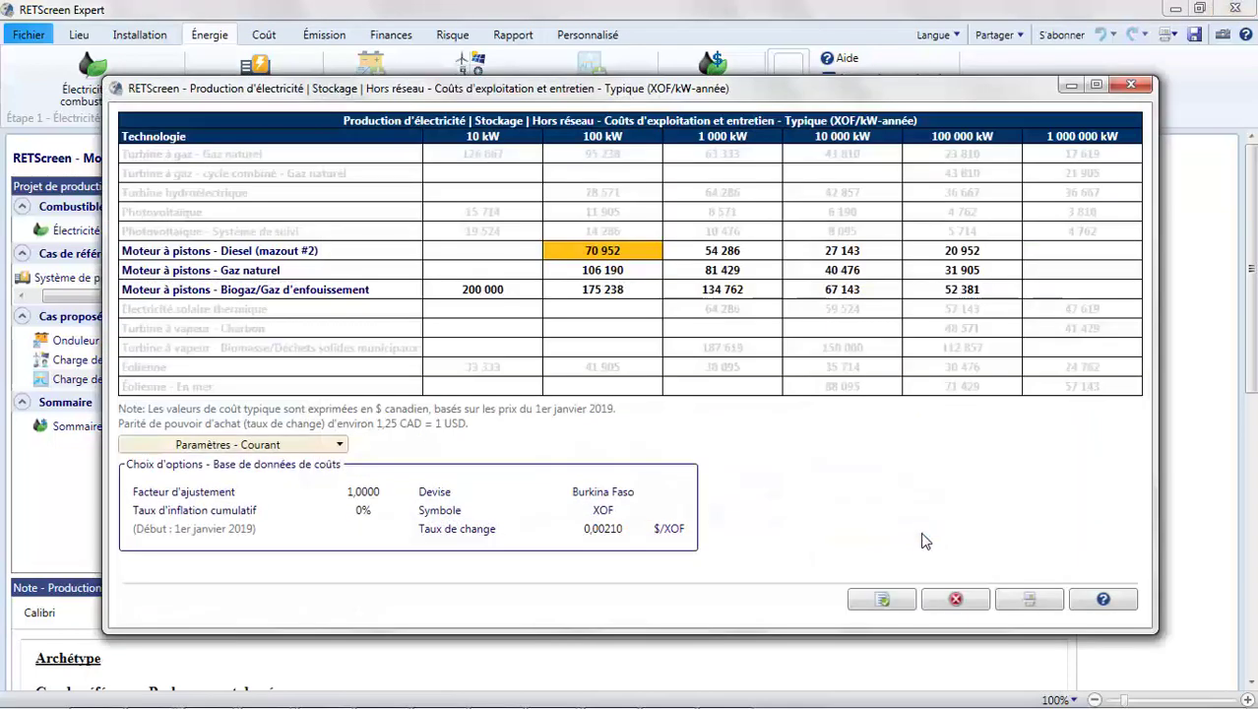
{"action": "left_click", "coordinate": [888, 599]}
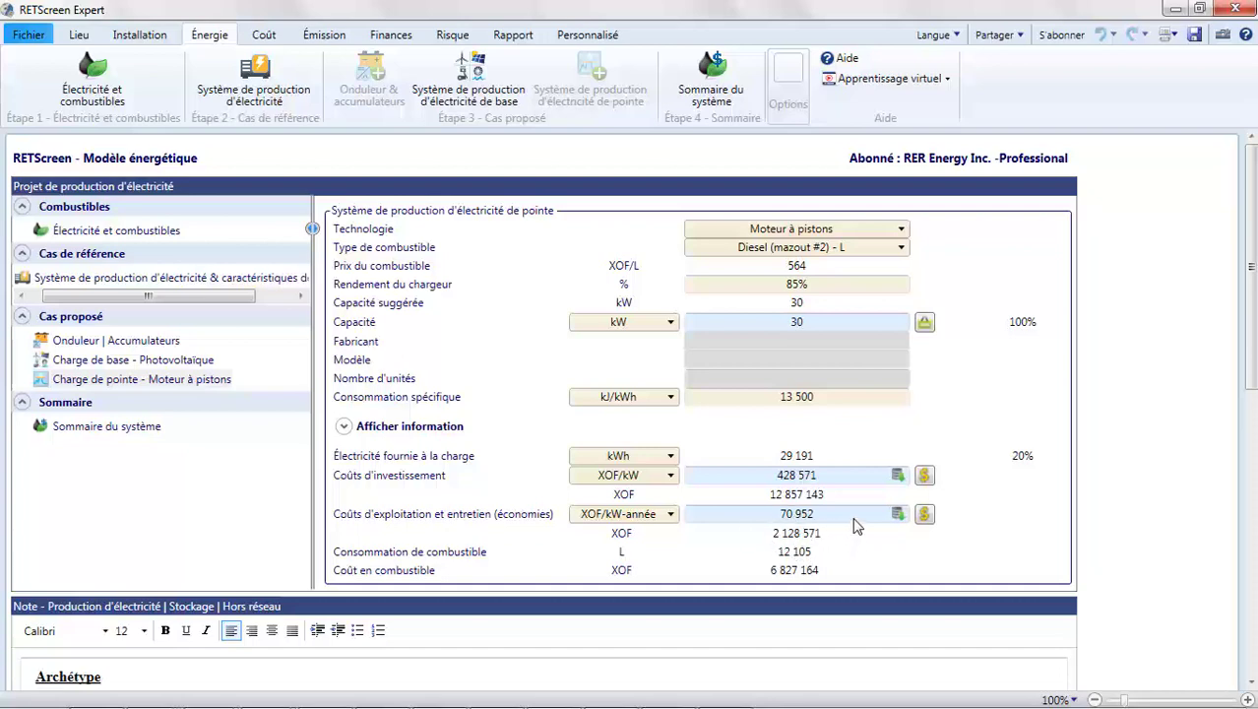
Open the cost analysis, compare the level 1 and level 2 views, and look through the level 2 cost sections.
{"action": "left_click", "coordinate": [273, 44]}
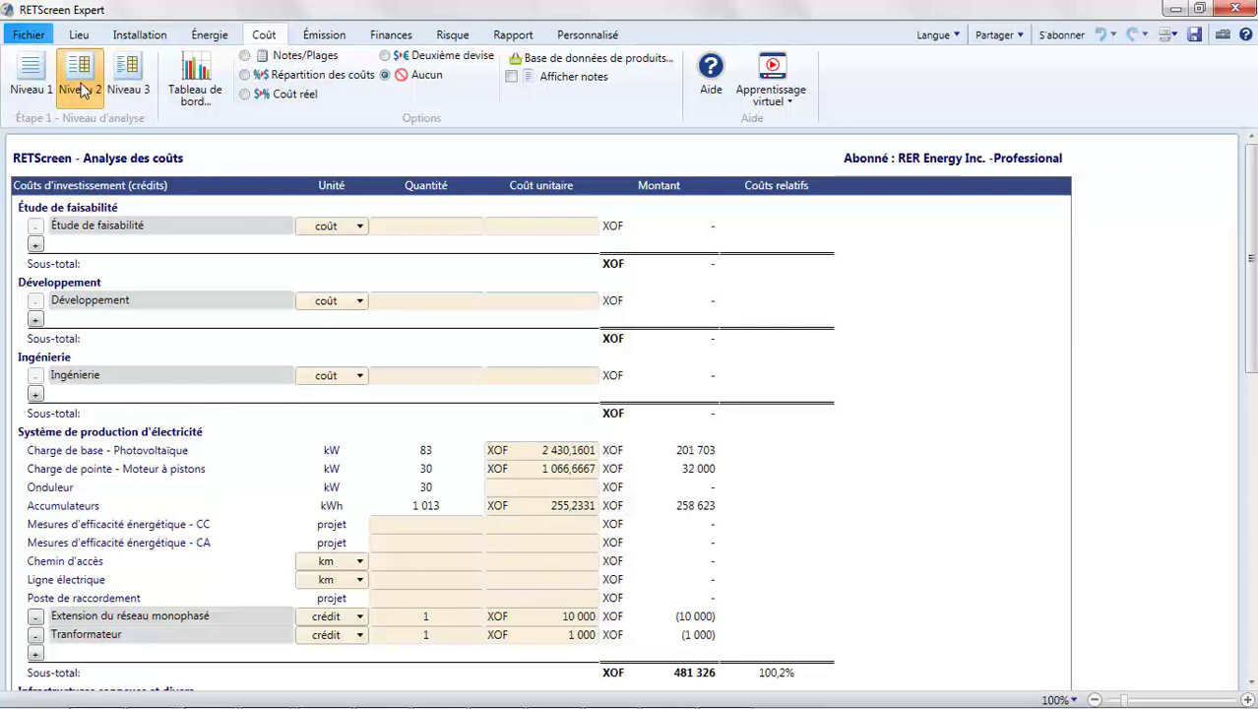
{"action": "left_click", "coordinate": [37, 93]}
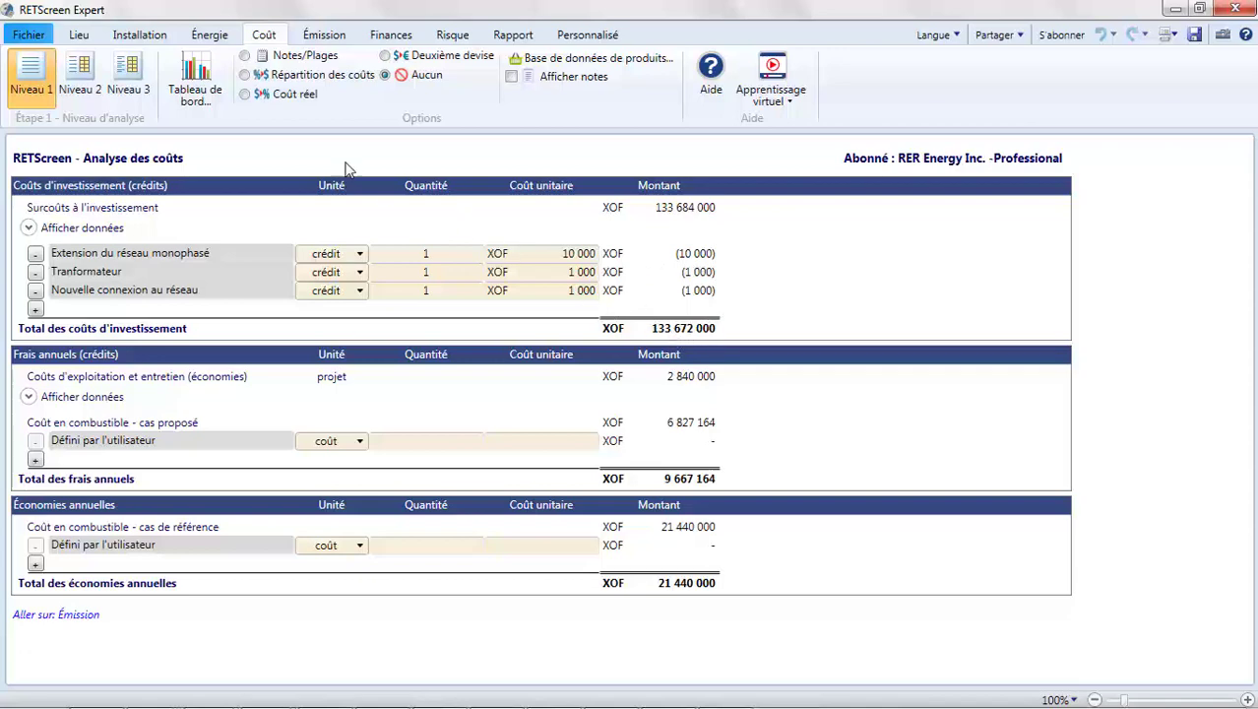
{"action": "left_click", "coordinate": [95, 89]}
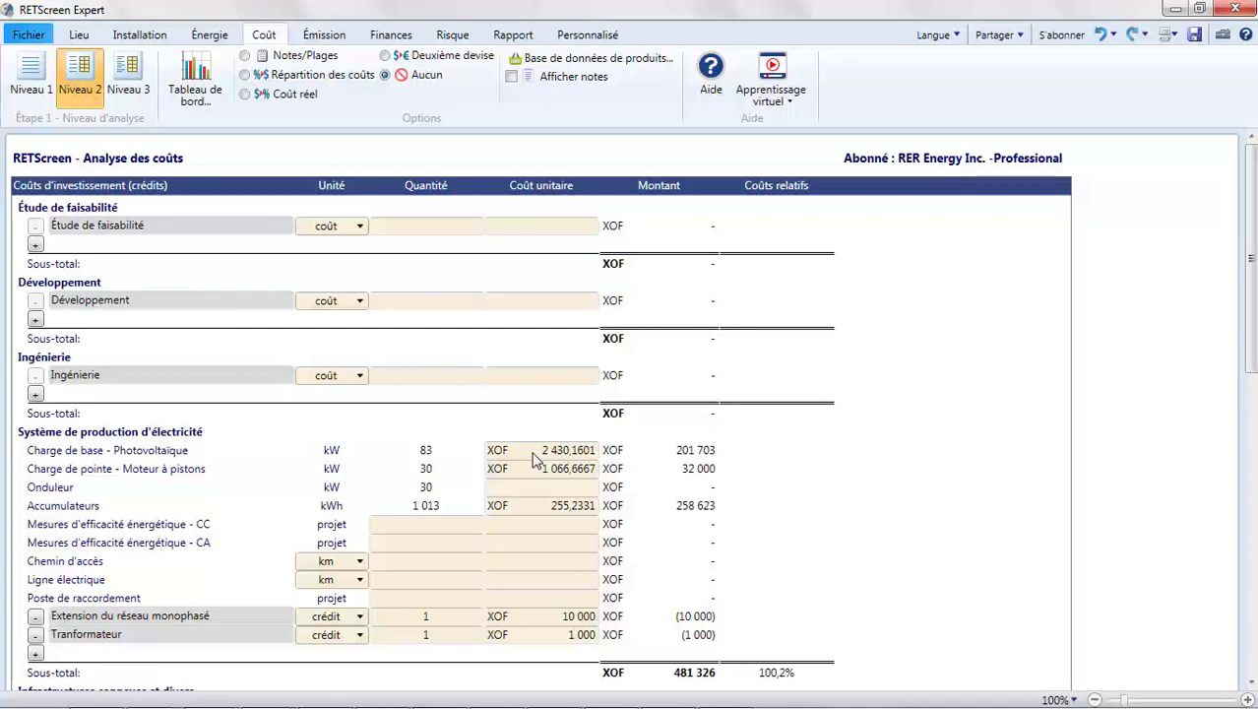
{"action": "scroll", "coordinate": [536, 462], "scroll_direction": "down", "scroll_amount": 10}
{"action": "scroll", "coordinate": [532, 466], "scroll_direction": "down", "scroll_amount": 2}
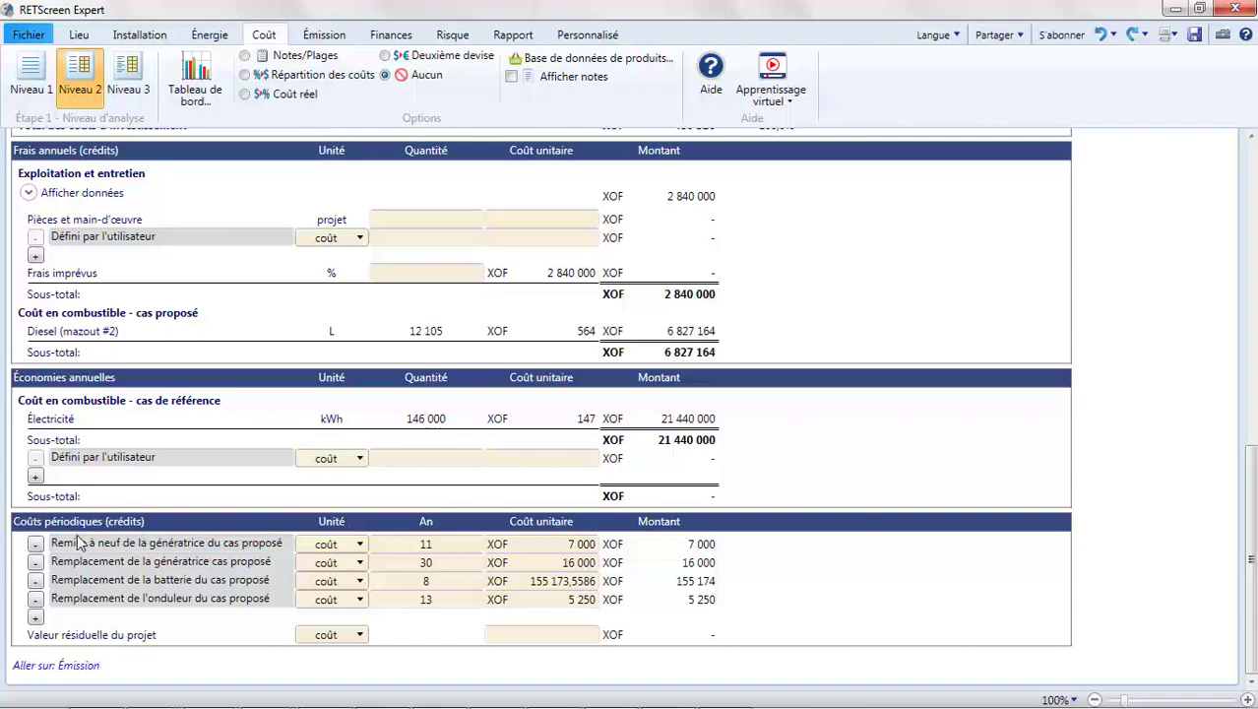
{"action": "scroll", "coordinate": [220, 602], "scroll_direction": "up", "scroll_amount": 1}
{"action": "scroll", "coordinate": [220, 605], "scroll_direction": "up", "scroll_amount": 11}
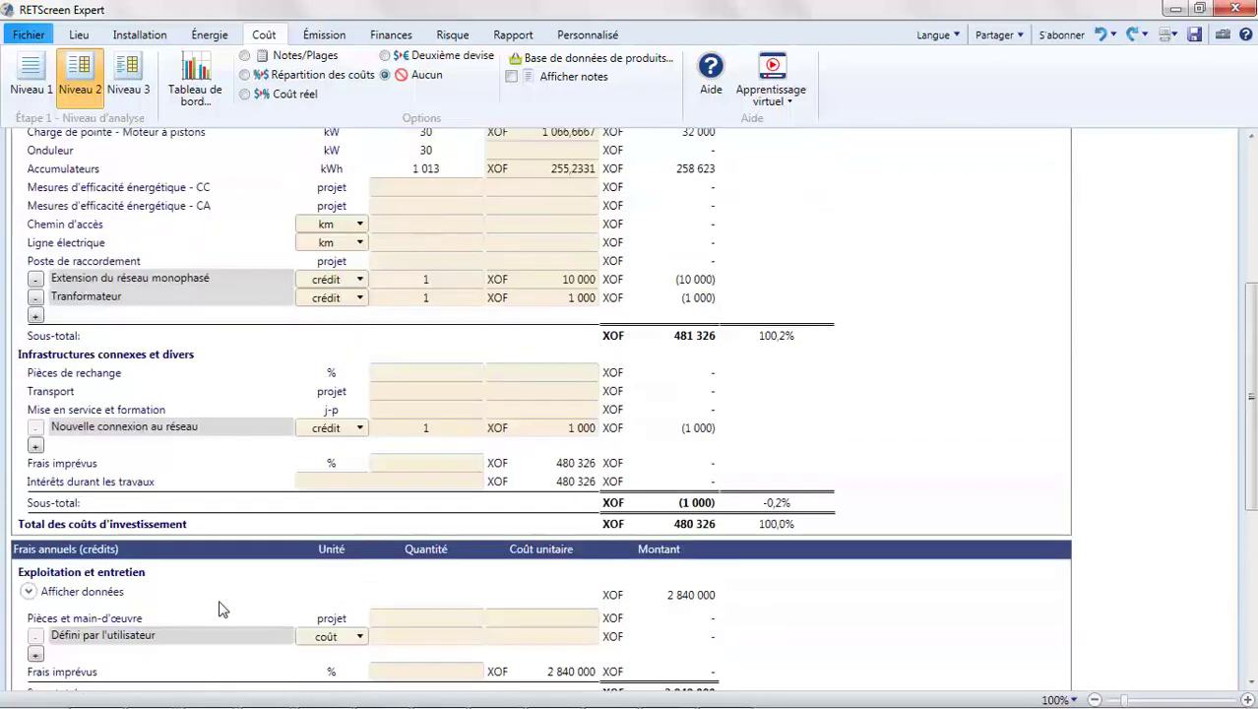
Set the unit costs to 700,000 XOF for photovoltaics, 428,571 XOF for the peak load engine and 61,905 XOF for the batteries.
{"action": "left_click", "coordinate": [553, 451]}
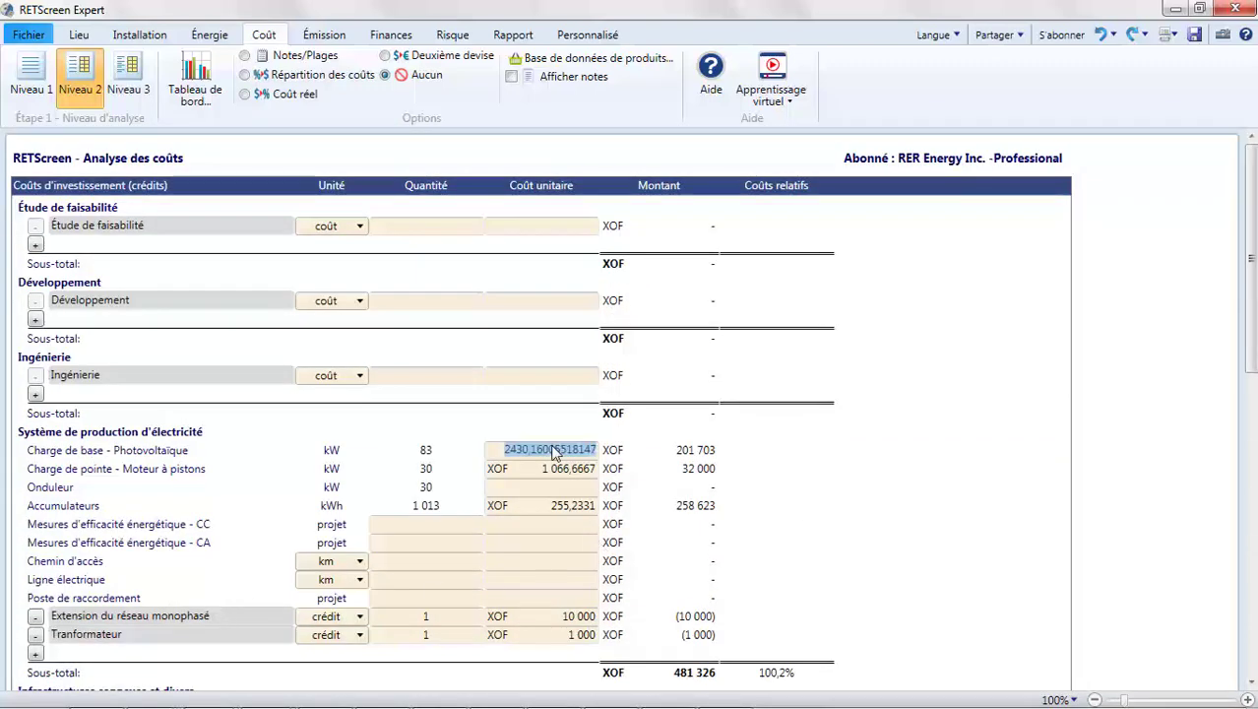
{"action": "type", "text": "700000"}
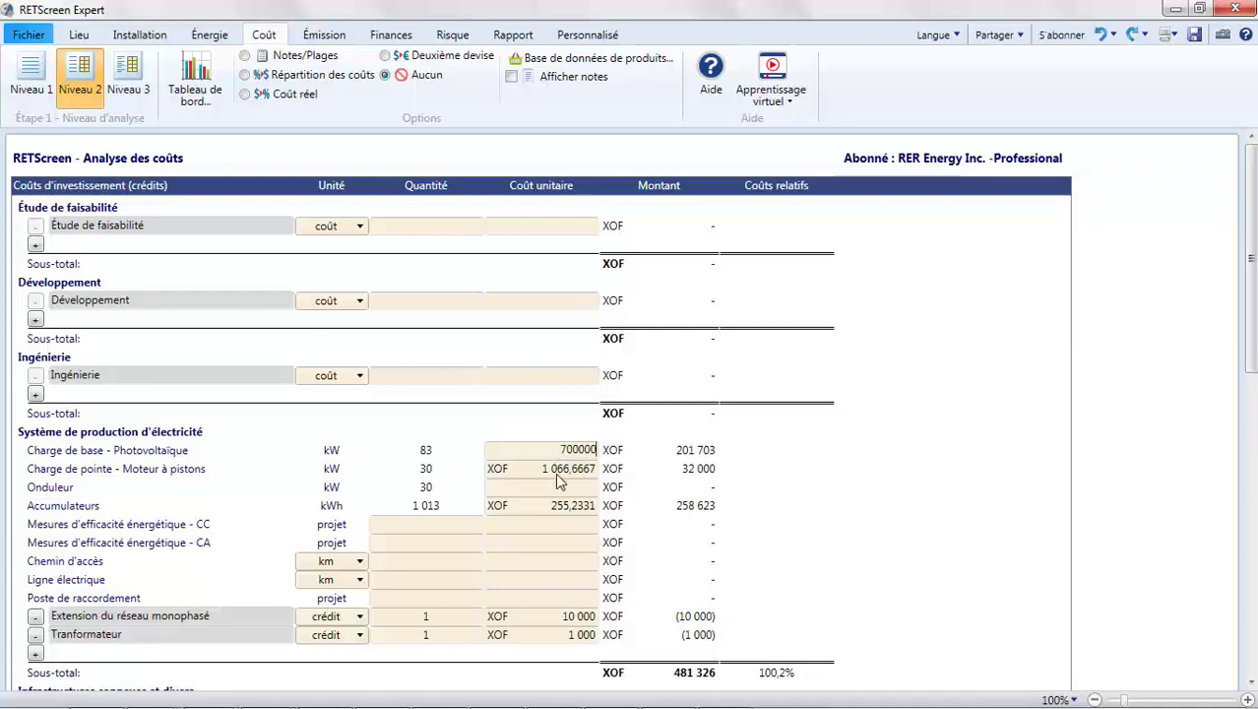
{"action": "left_click", "coordinate": [558, 471]}
{"action": "type", "text": "428 571"}
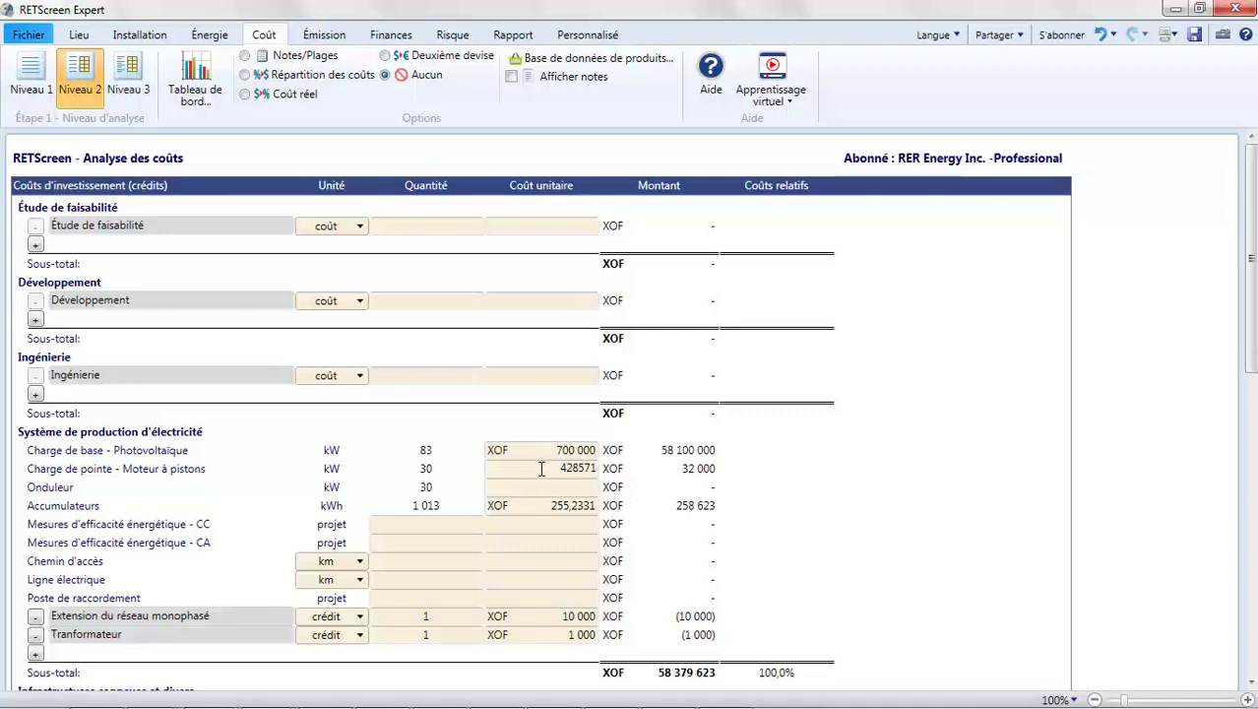
{"action": "left_click", "coordinate": [553, 505]}
{"action": "type", "text": "61905"}
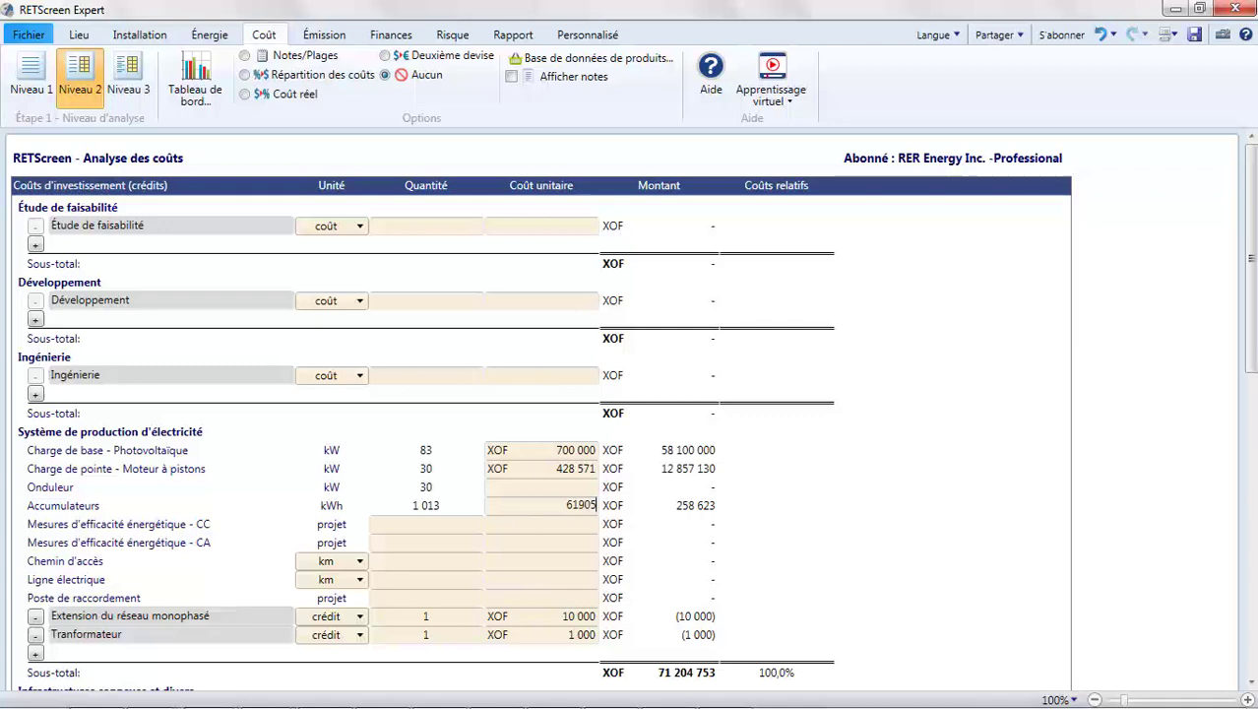
{"action": "left_click", "coordinate": [766, 514]}
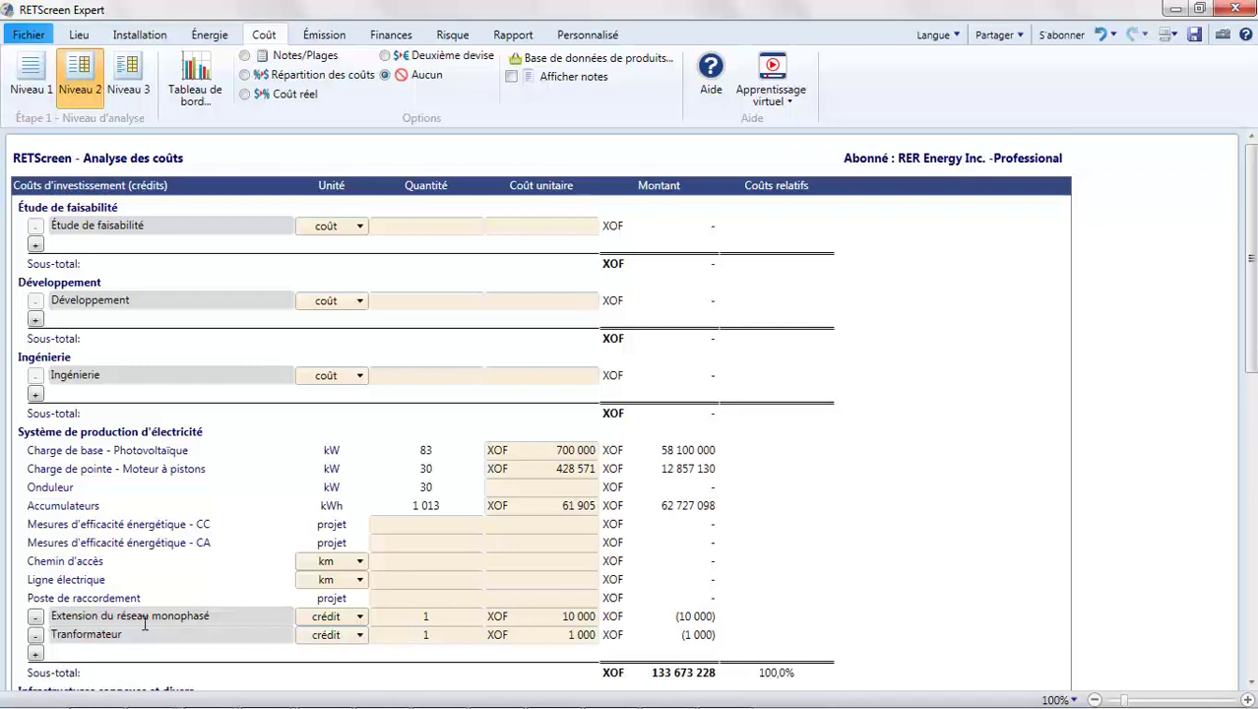
Keep the single-phase grid extension as a credit, with a quantity of 15 and a unit cost of 4,700,000 XOF.
{"action": "left_click", "coordinate": [358, 618]}
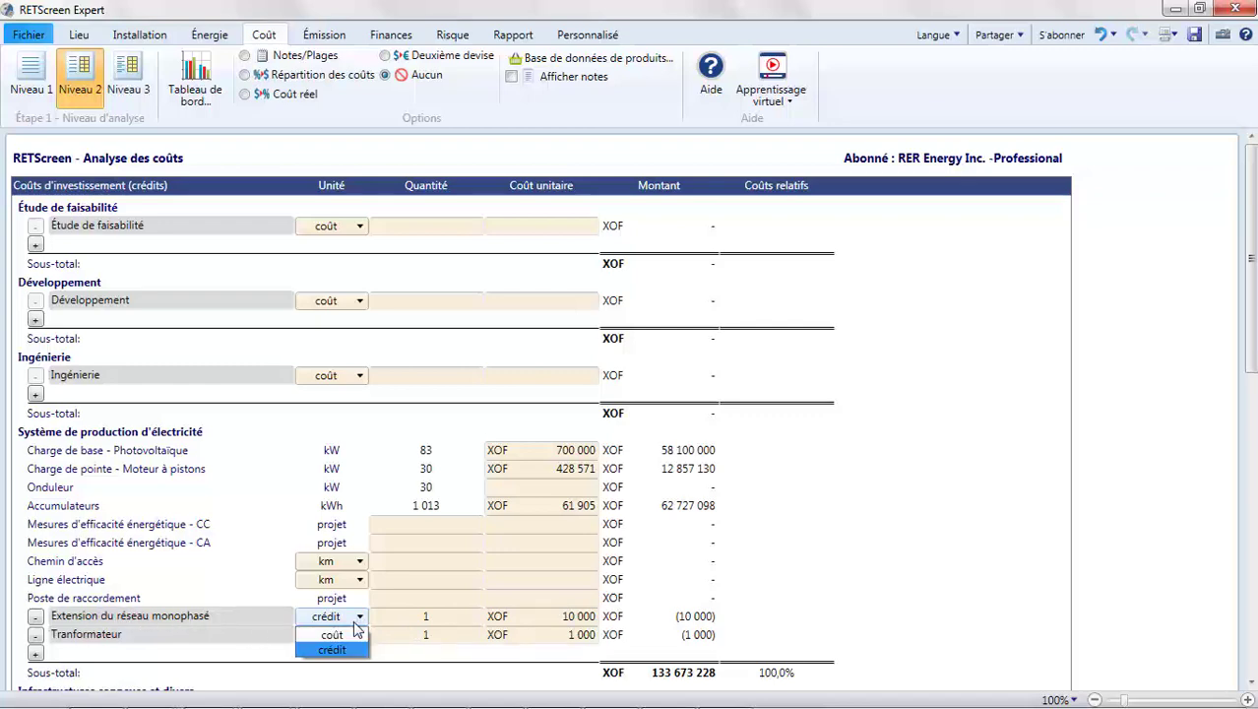
{"action": "left_click", "coordinate": [354, 622]}
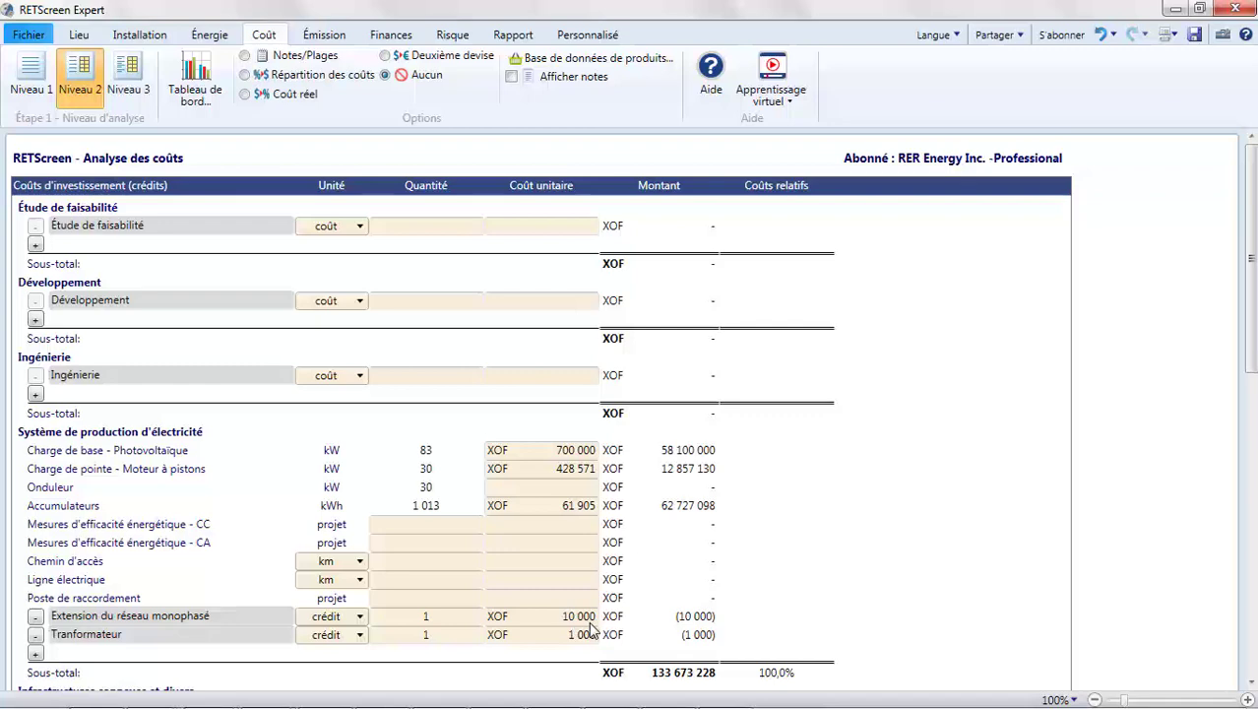
{"action": "left_click", "coordinate": [590, 622]}
{"action": "type", "text": "4700000"}
{"action": "left_click", "coordinate": [458, 624]}
{"action": "type", "text": "15"}
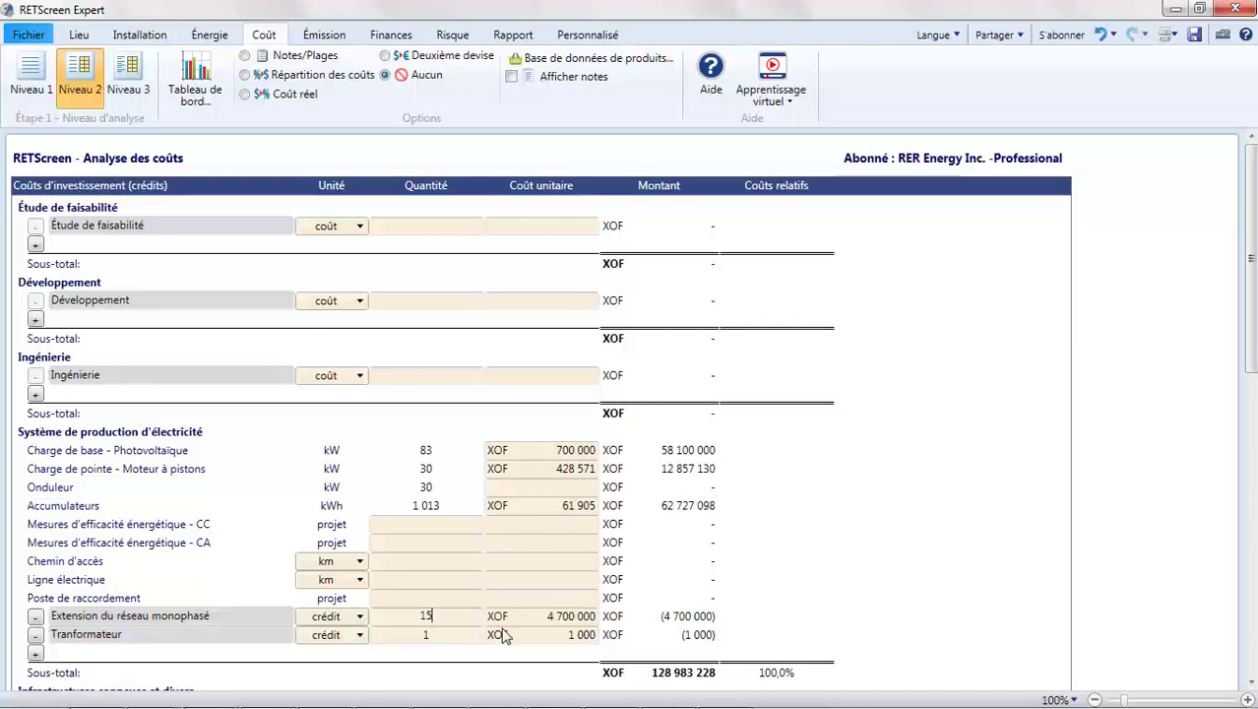
{"action": "left_click", "coordinate": [667, 645]}
Set the transformer's unit cost to 470,000 XOF and keep it as a credit.
{"action": "left_click", "coordinate": [584, 639]}
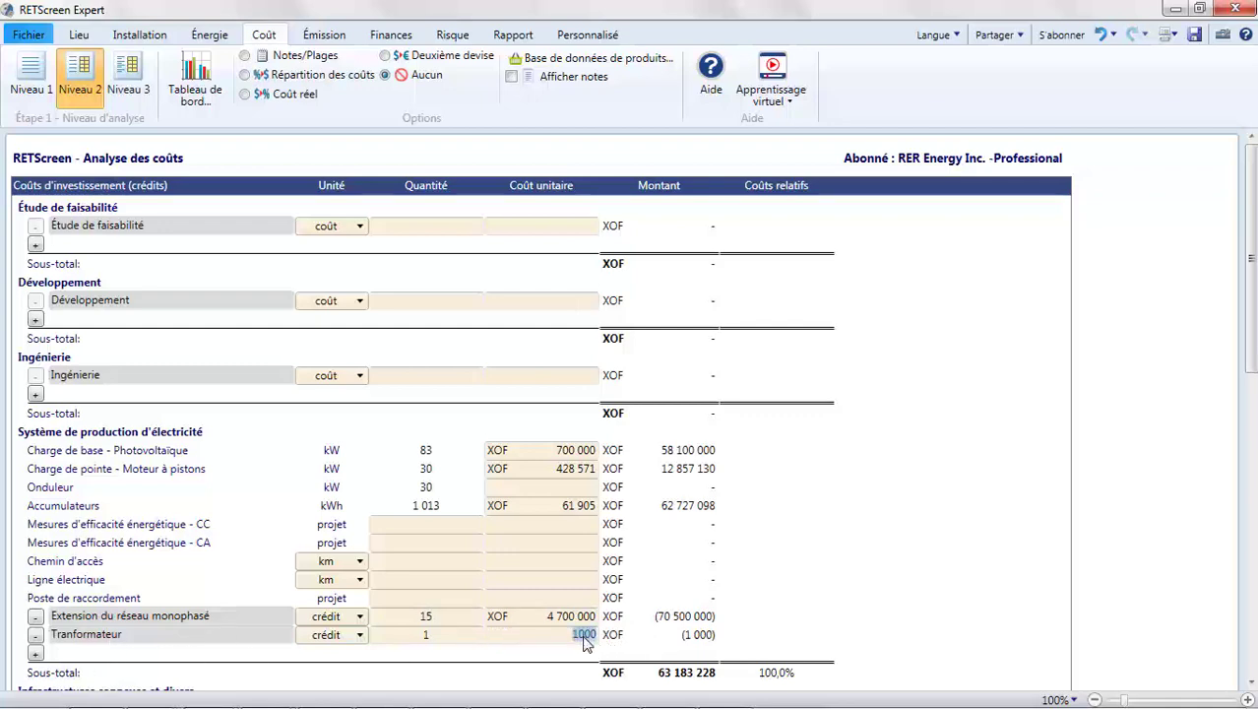
{"action": "type", "text": "470000"}
{"action": "left_click", "coordinate": [351, 640]}
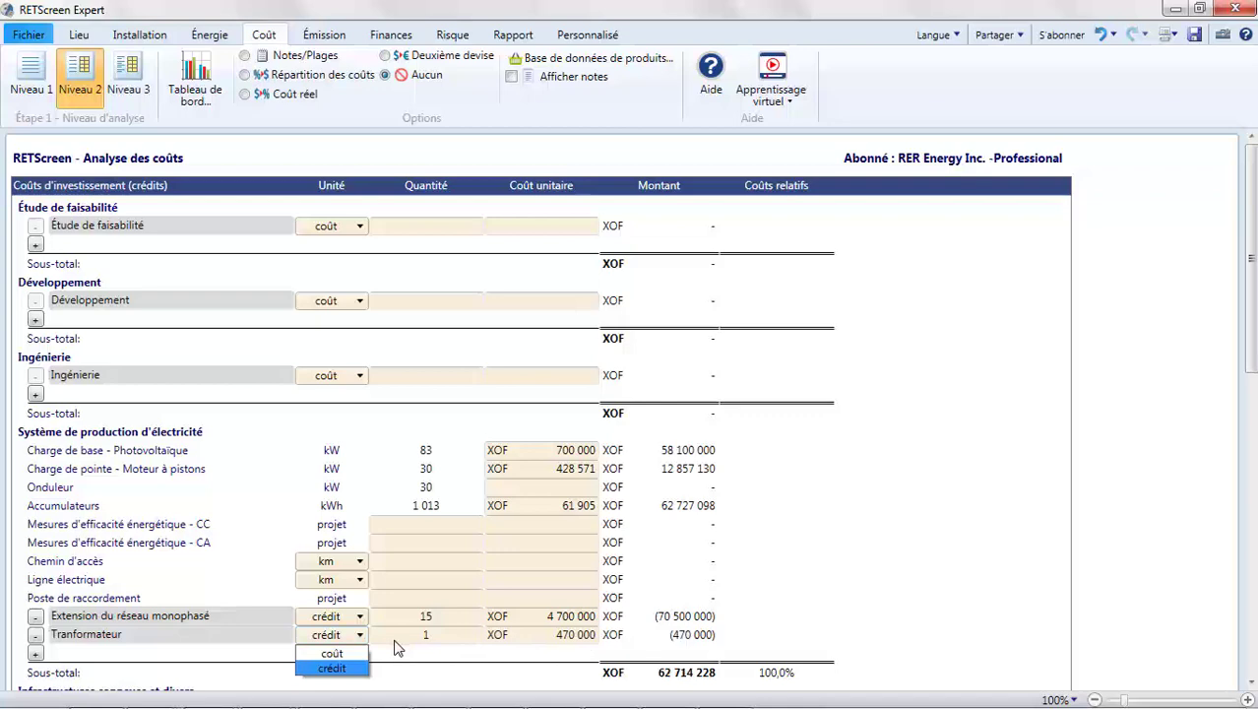
{"action": "left_click", "coordinate": [427, 680]}
Clear the unit cost, quantity and description of the new grid connection entry under balance of system and miscellaneous.
{"action": "scroll", "coordinate": [423, 675], "scroll_direction": "down", "scroll_amount": 5}
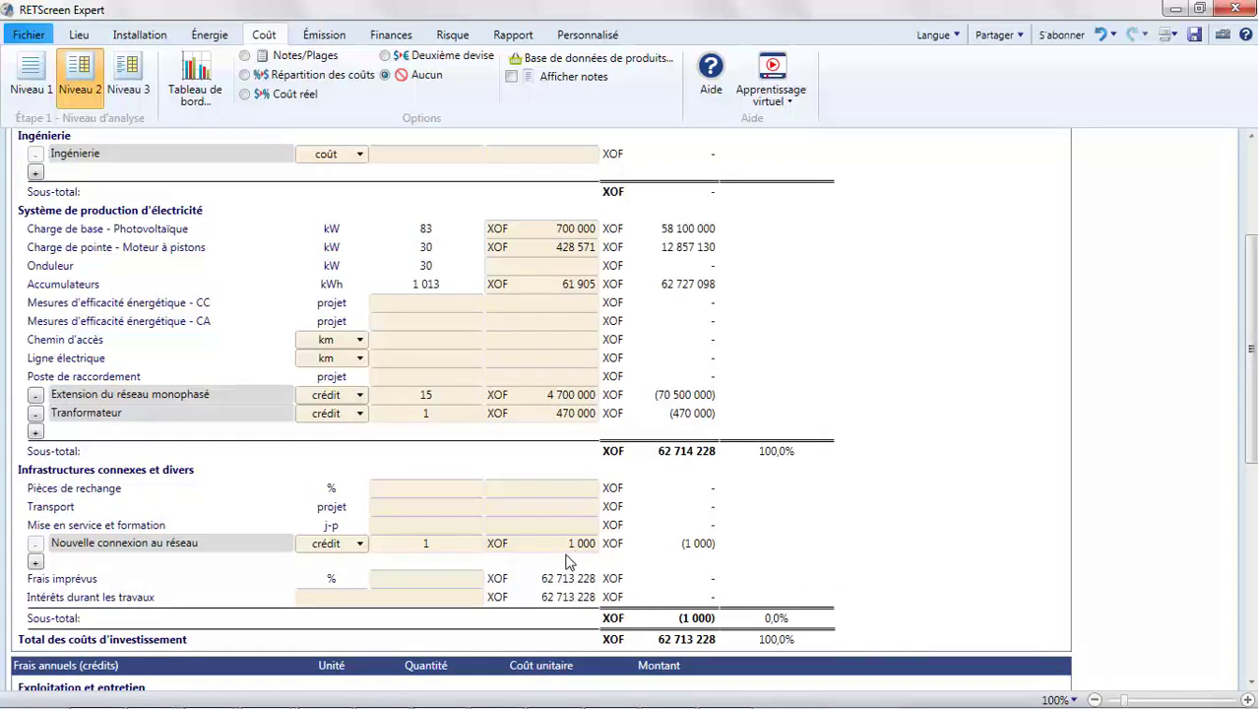
{"action": "left_click", "coordinate": [574, 544]}
{"action": "key", "text": "Delete"}
{"action": "left_click", "coordinate": [432, 546]}
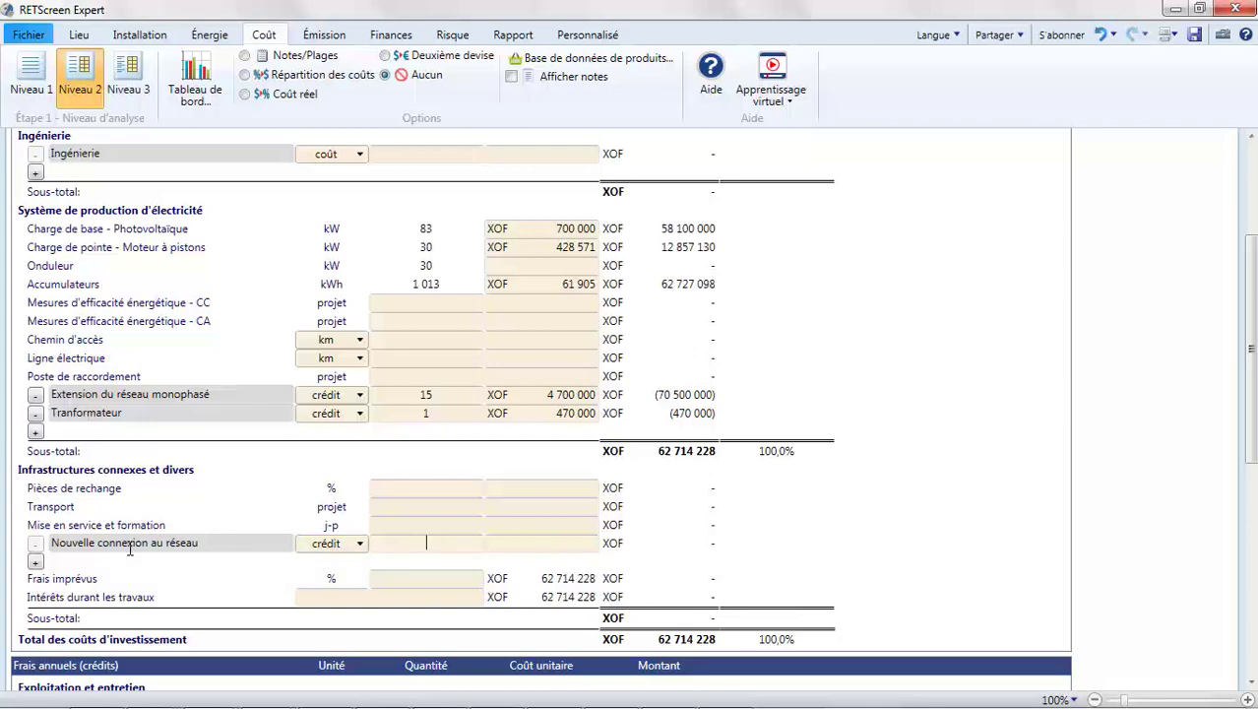
{"action": "left_click", "coordinate": [166, 548]}
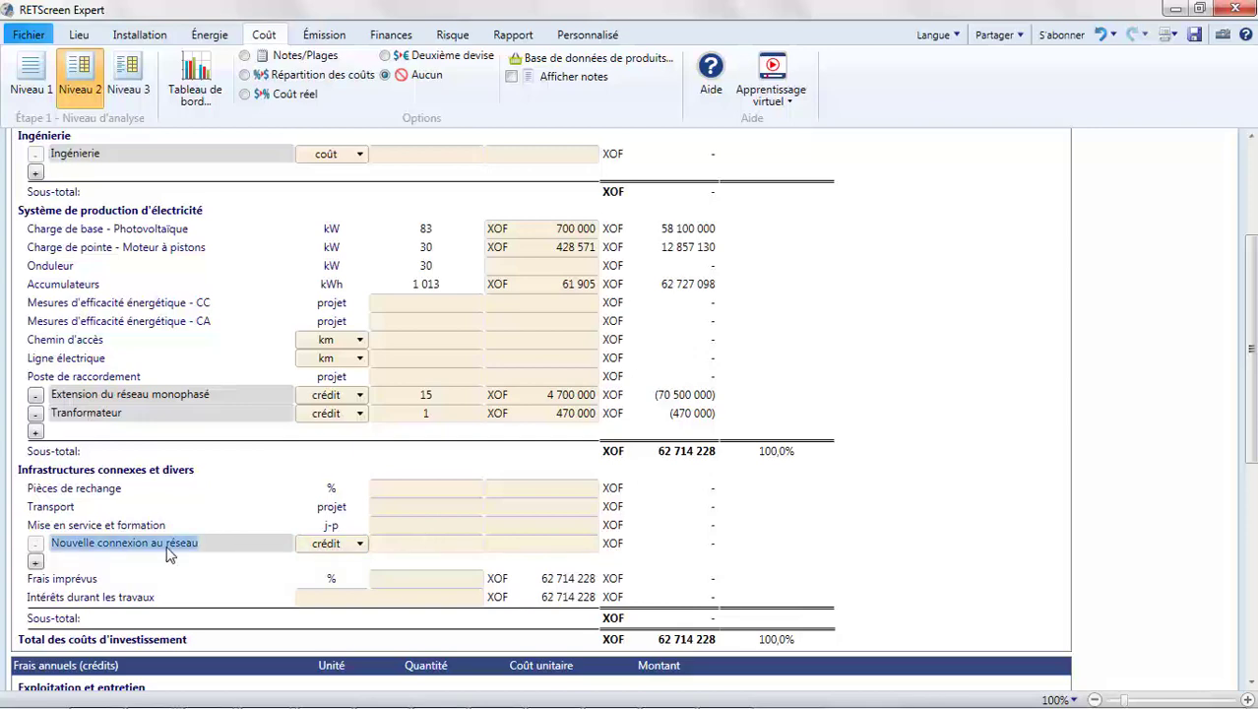
{"action": "key", "text": "Delete"}
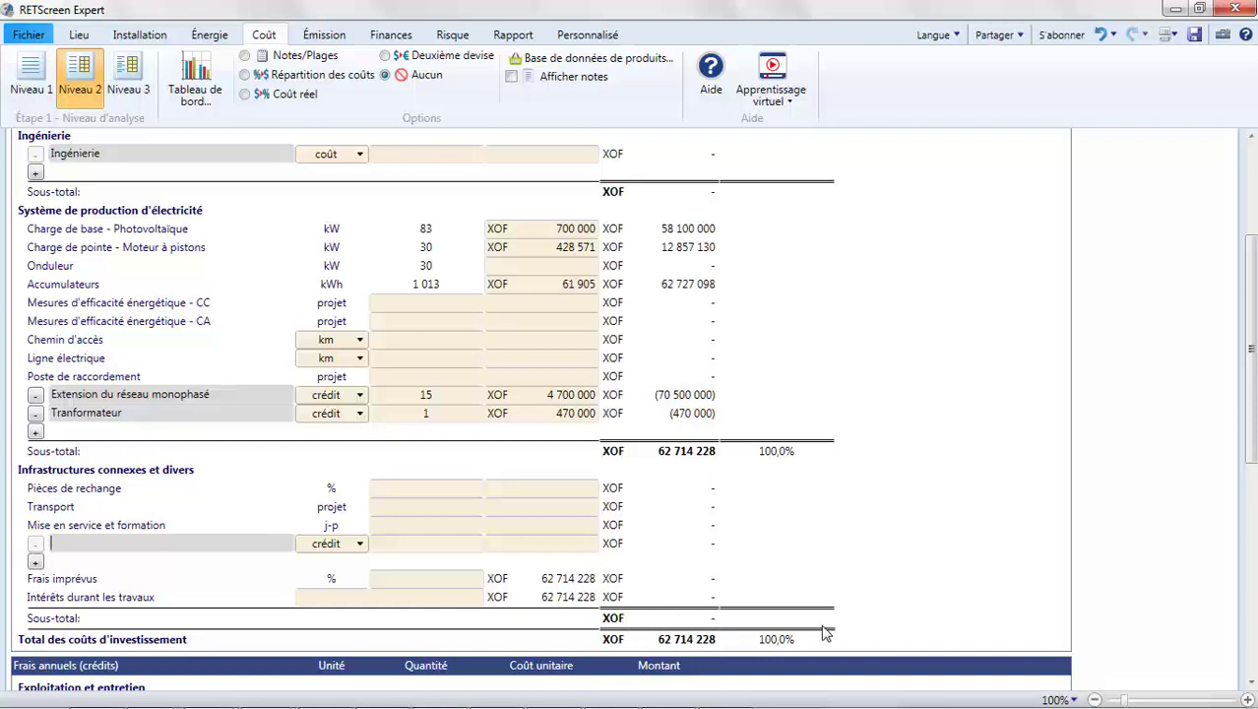
Show the operation and maintenance cost breakdown by system and examine the annual costs and savings.
{"action": "scroll", "coordinate": [694, 620], "scroll_direction": "down", "scroll_amount": 3}
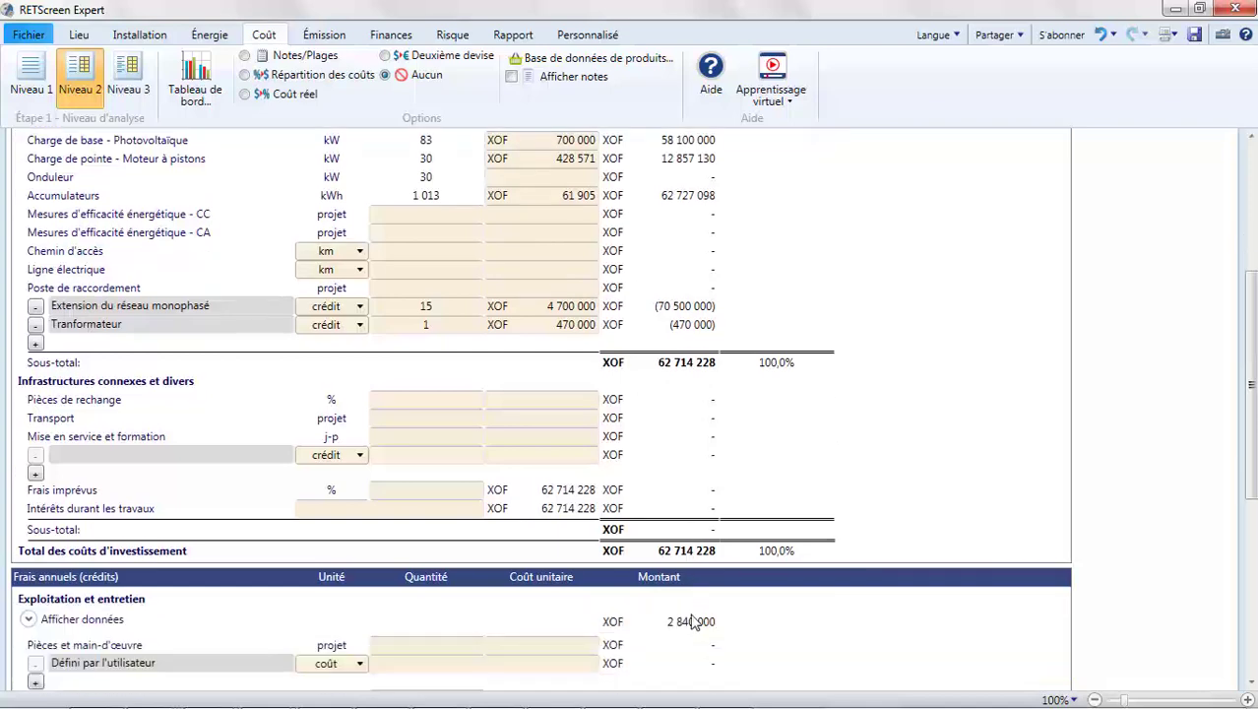
{"action": "scroll", "coordinate": [692, 618], "scroll_direction": "down", "scroll_amount": 3}
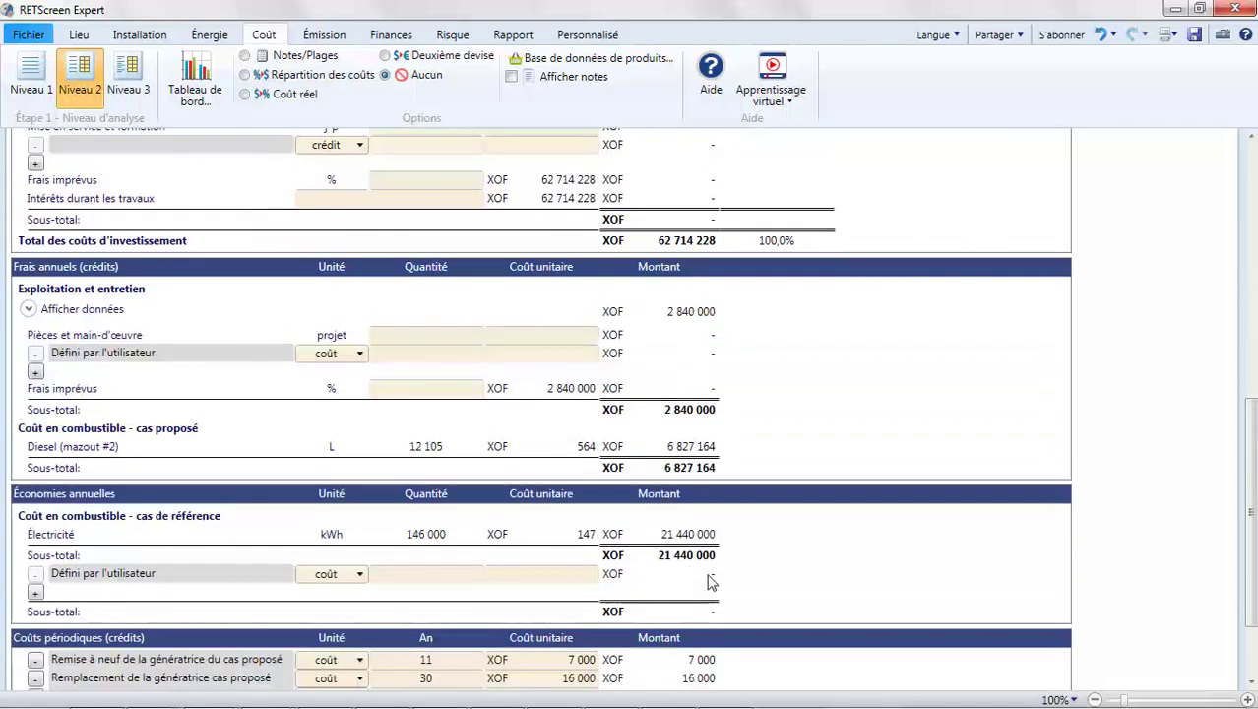
{"action": "left_click", "coordinate": [29, 310]}
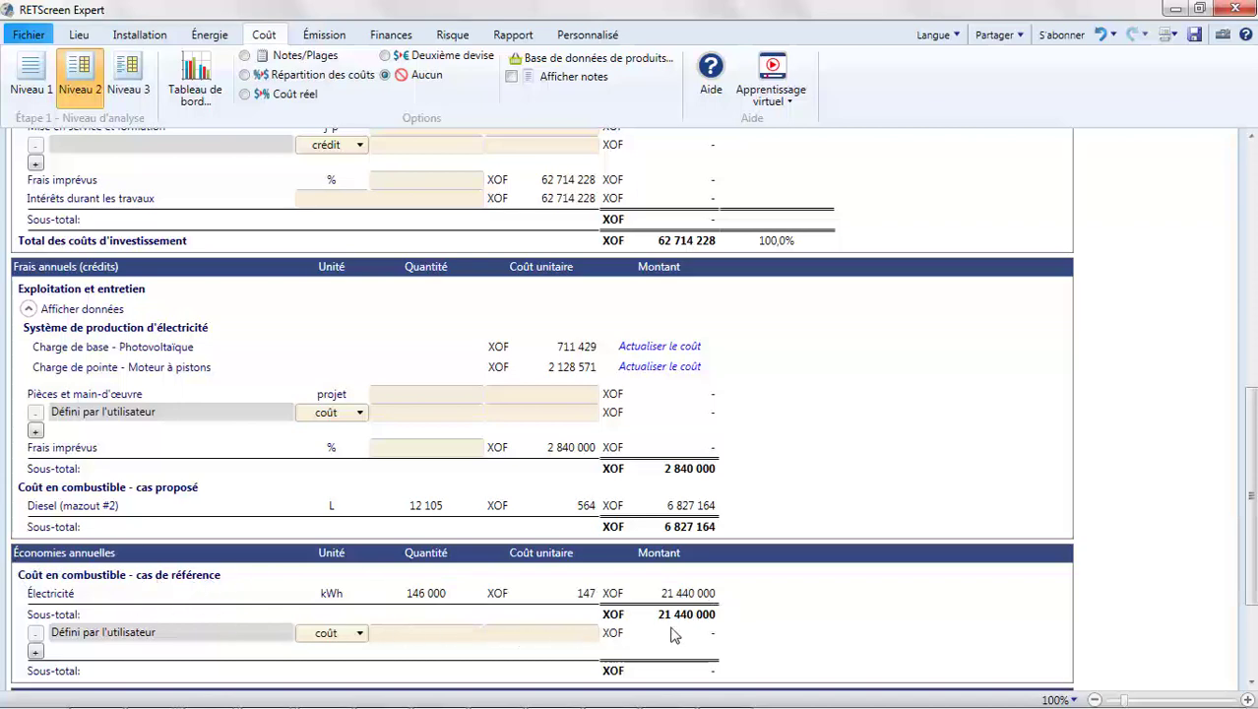
Set the periodic unit cost of the proposed case generator overhaul to 3,300,000 XOF.
{"action": "scroll", "coordinate": [687, 627], "scroll_direction": "down", "scroll_amount": 3}
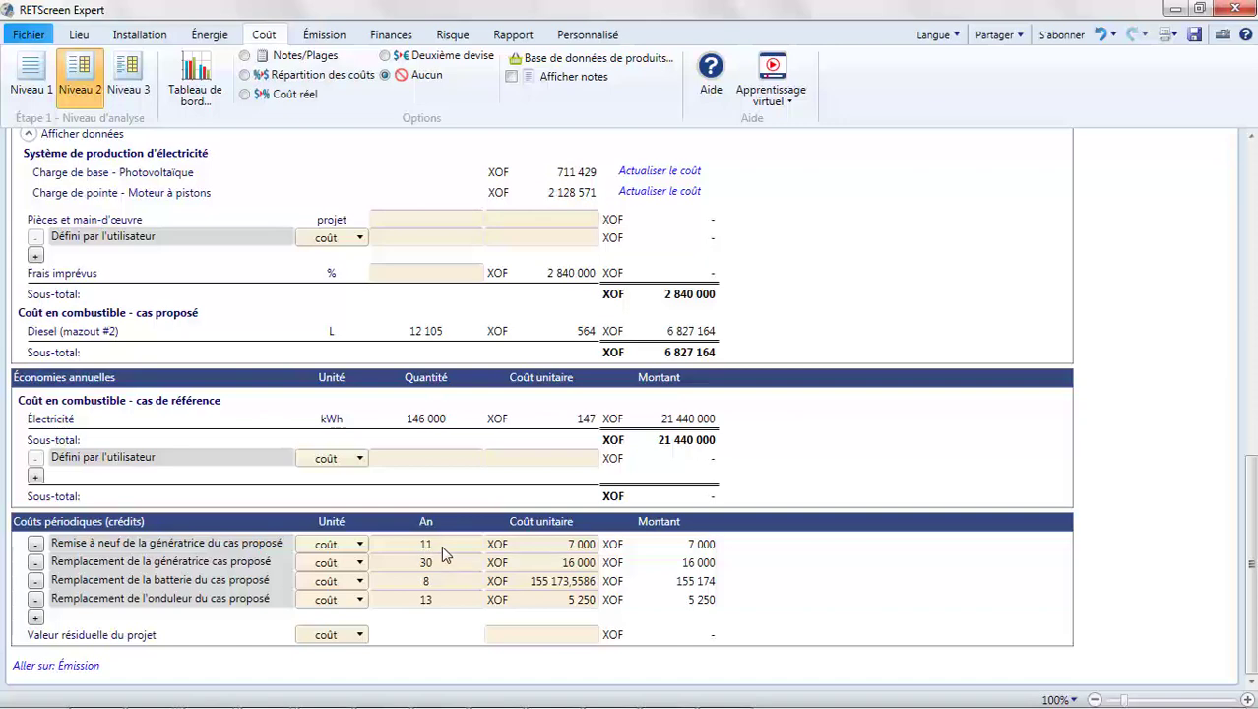
{"action": "left_click", "coordinate": [535, 548]}
{"action": "type", "text": "3300000"}
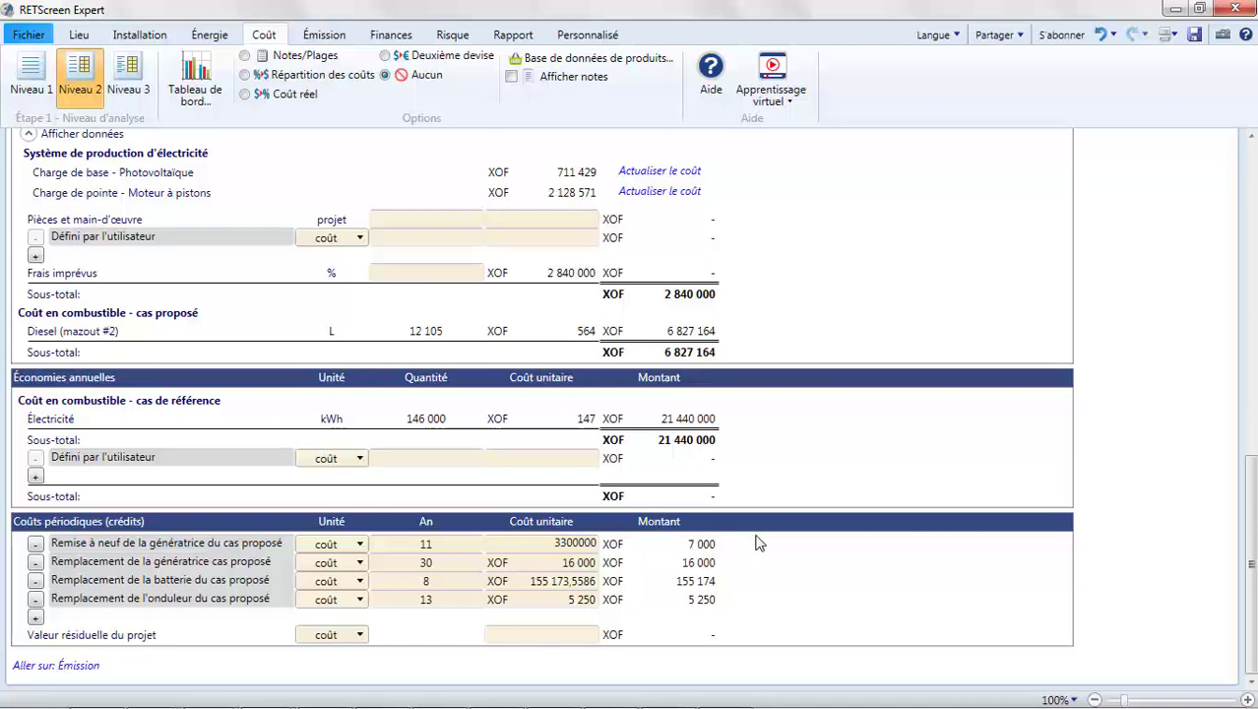
Delete the proposed case generator replacement entry from the periodic costs.
{"action": "key", "text": "Return"}
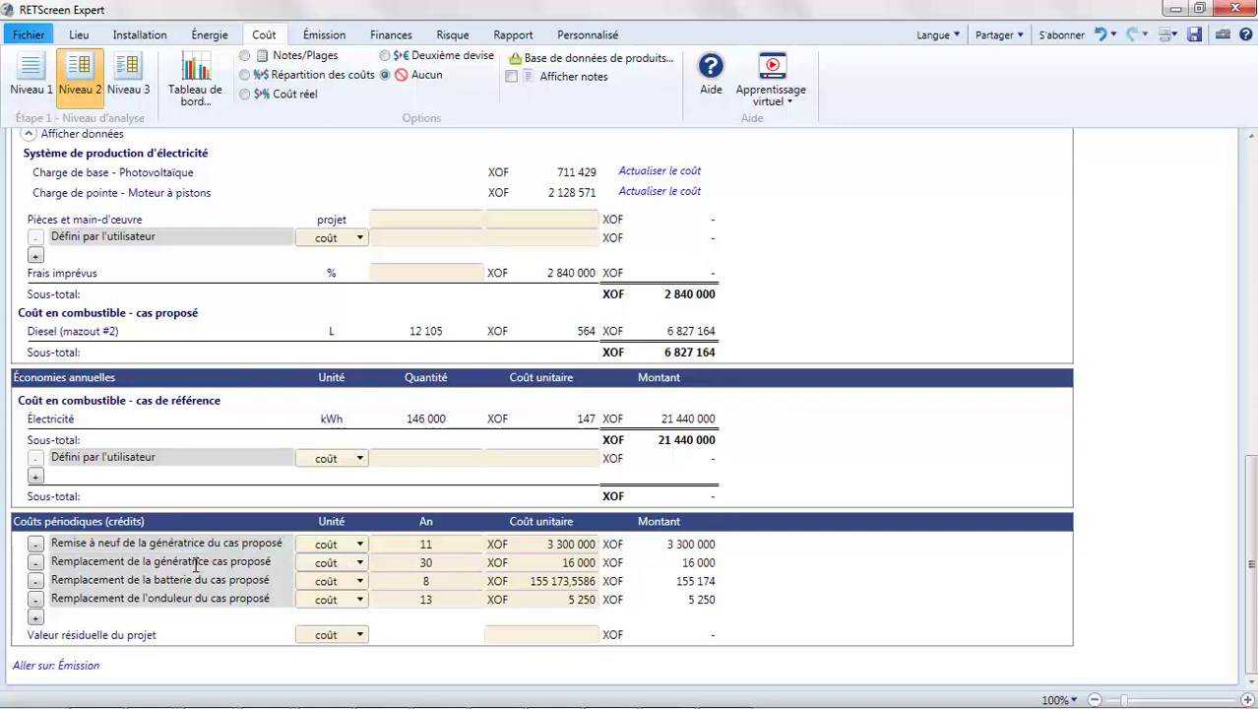
{"action": "left_click", "coordinate": [37, 564]}
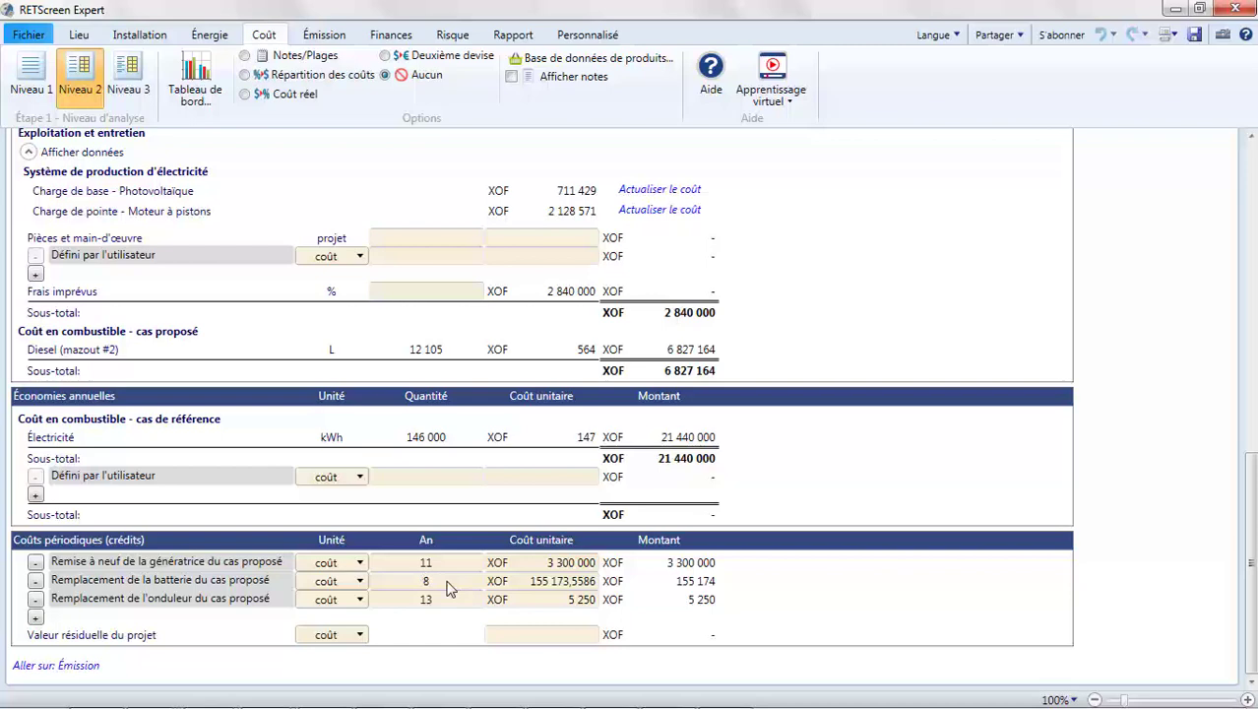
Set the periodic unit cost of the proposed case battery replacement to the batteries' investment amount, 62,727,098.4 XOF.
{"action": "scroll", "coordinate": [448, 588], "scroll_direction": "up", "scroll_amount": 10}
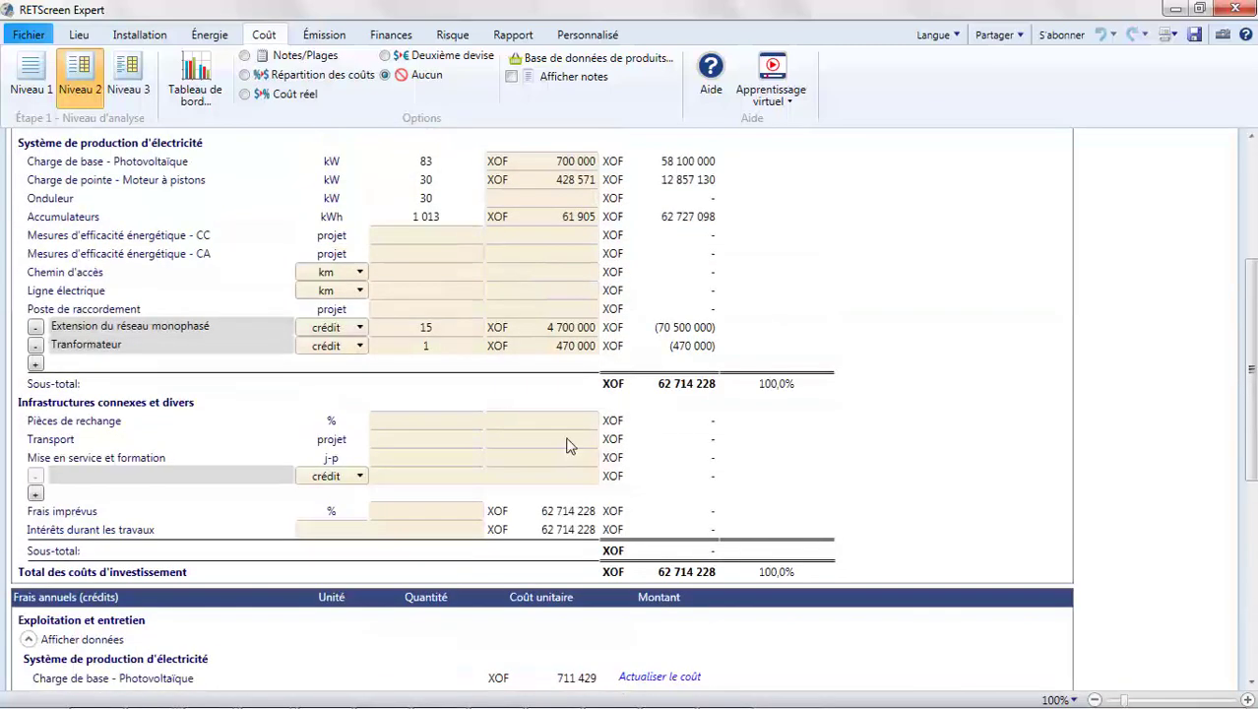
{"action": "left_click", "coordinate": [666, 225]}
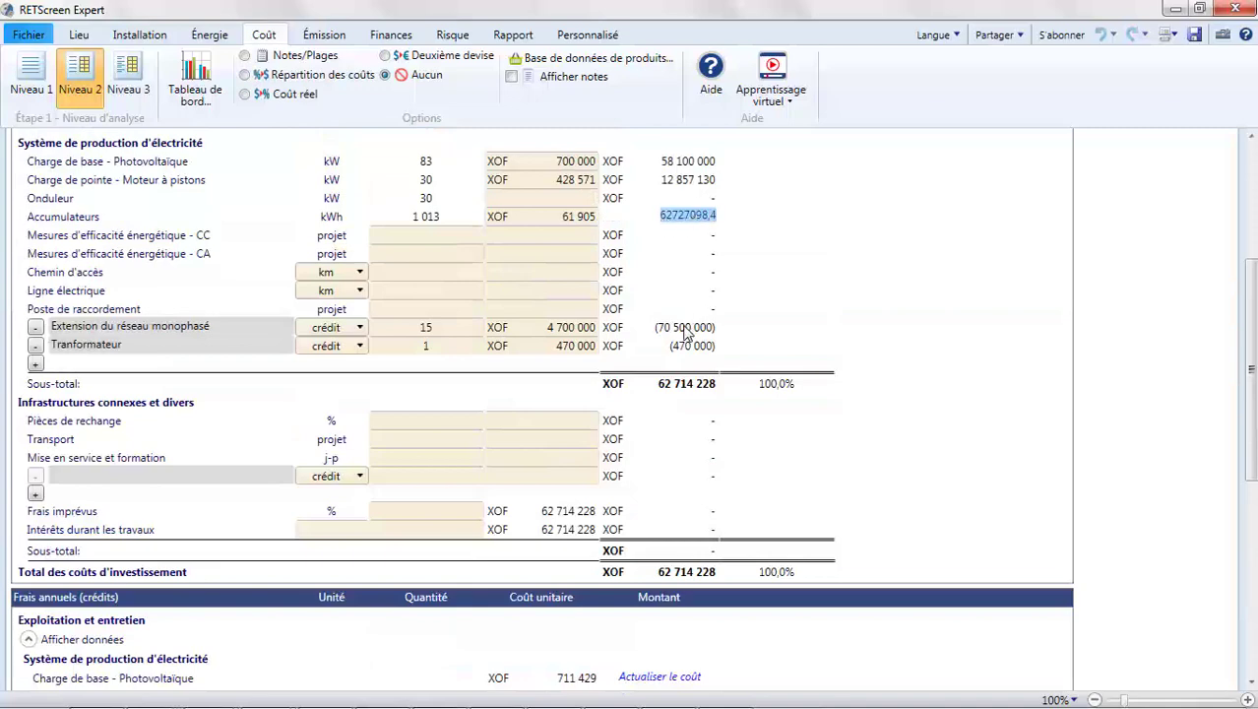
{"action": "scroll", "coordinate": [694, 332], "scroll_direction": "down", "scroll_amount": 6}
{"action": "scroll", "coordinate": [685, 338], "scroll_direction": "down", "scroll_amount": 3}
{"action": "left_click", "coordinate": [536, 580]}
{"action": "type", "text": "62727098,4"}
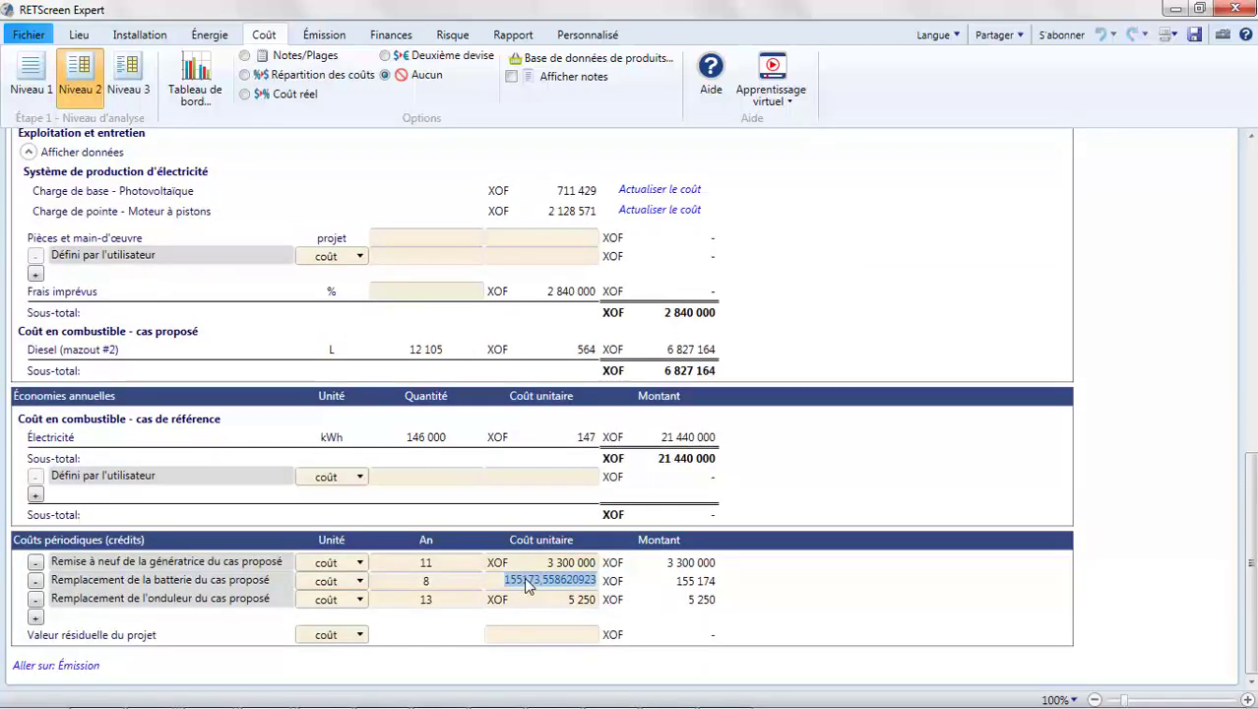
{"action": "left_click", "coordinate": [787, 575]}
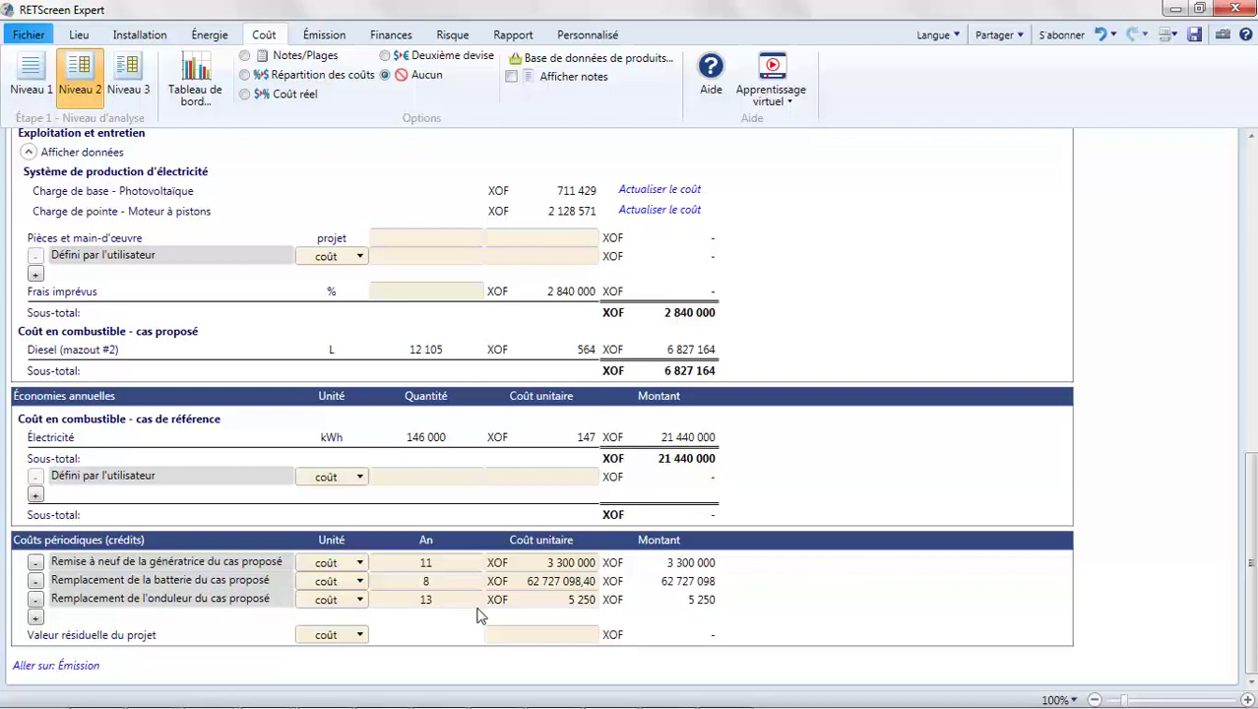
Set the periodic unit cost of the proposed case inverter replacement to 4,000,000 XOF.
{"action": "left_click", "coordinate": [576, 606]}
{"action": "type", "text": "00000"}
{"action": "key", "text": "BackSpace"}
{"action": "key", "text": "BackSpace"}
{"action": "key", "text": "BackSpace"}
{"action": "key", "text": "BackSpace"}
{"action": "key", "text": "BackSpace"}
{"action": "type", "text": "4000000"}
{"action": "left_click", "coordinate": [760, 591]}
Set the periodic unit cost of the proposed case battery replacement to 50,000,000 XOF.
{"action": "left_click", "coordinate": [526, 587]}
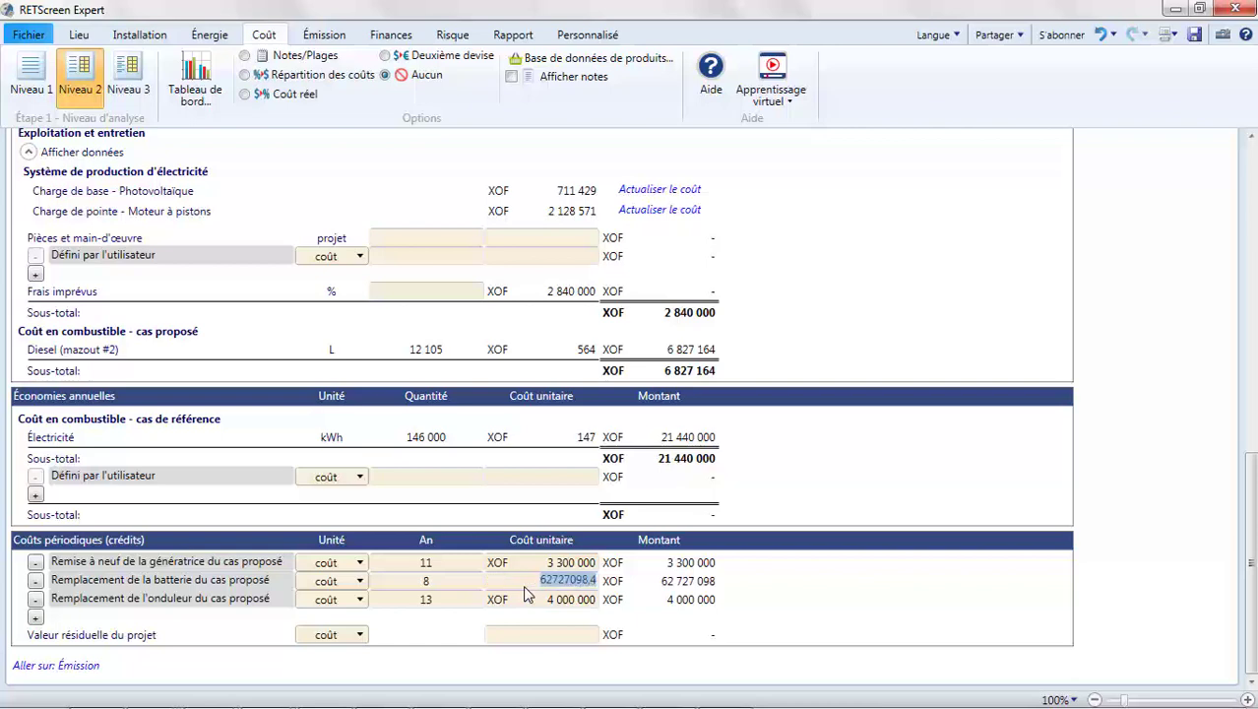
{"action": "type", "text": "50000000"}
{"action": "left_click", "coordinate": [748, 578]}
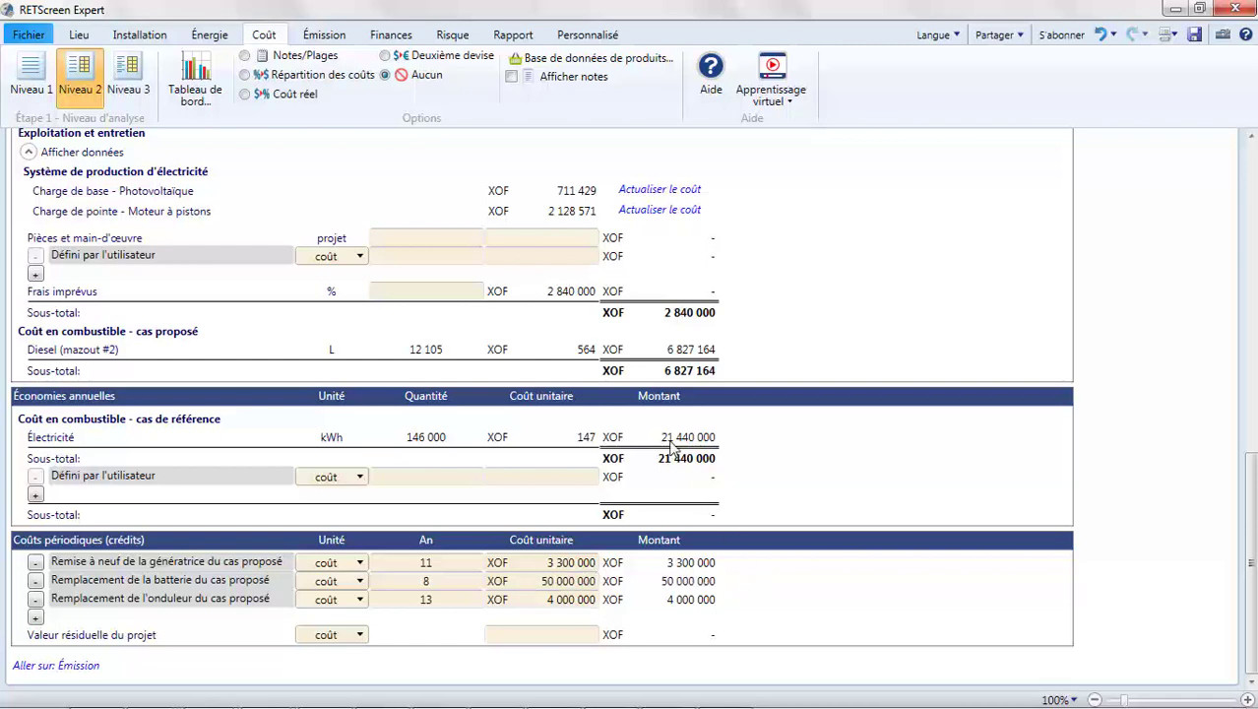
Switch the emission analysis to level 2 and set the baseline electricity grid fuel to Diesel (mazout #2) with a 70% share.
{"action": "left_click", "coordinate": [332, 40]}
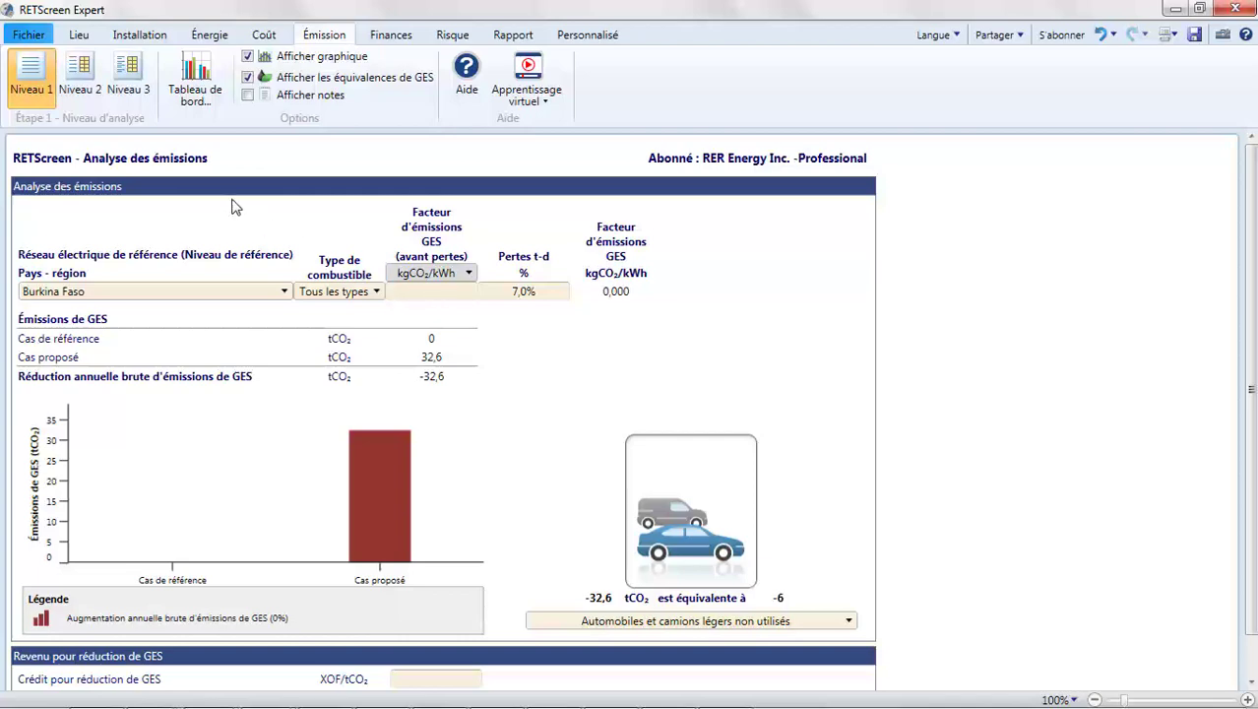
{"action": "left_click", "coordinate": [92, 88]}
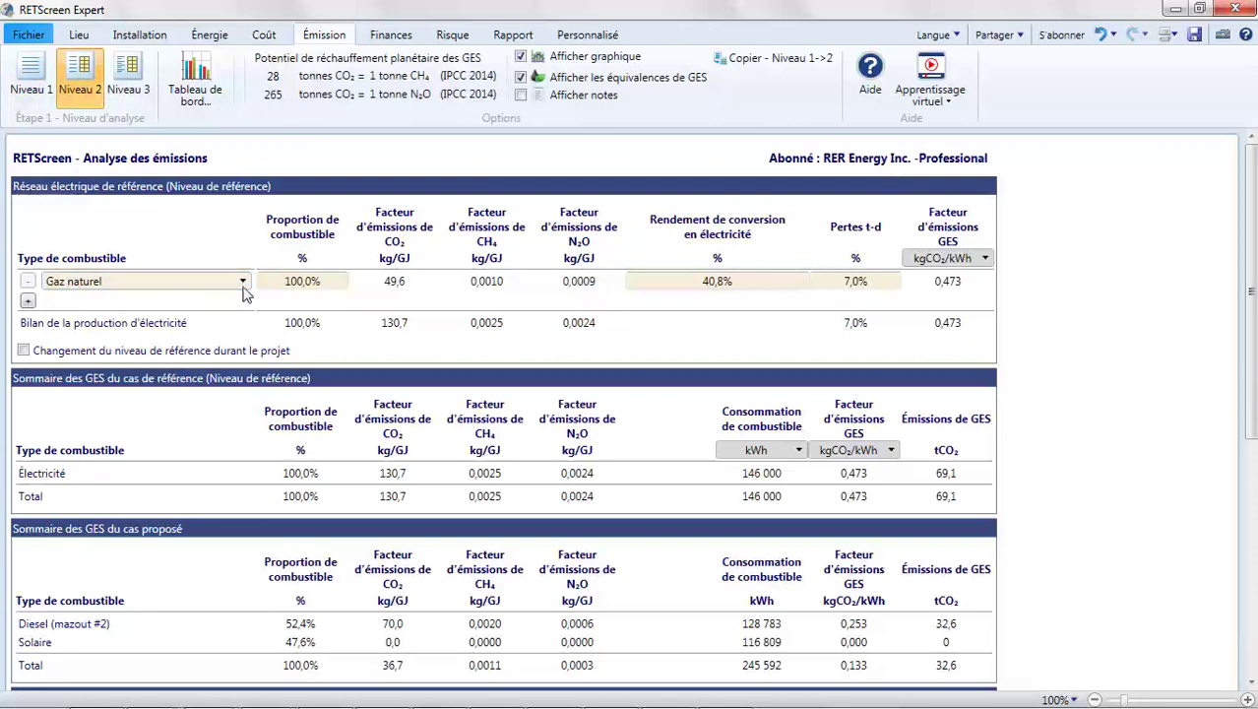
{"action": "left_click", "coordinate": [242, 283]}
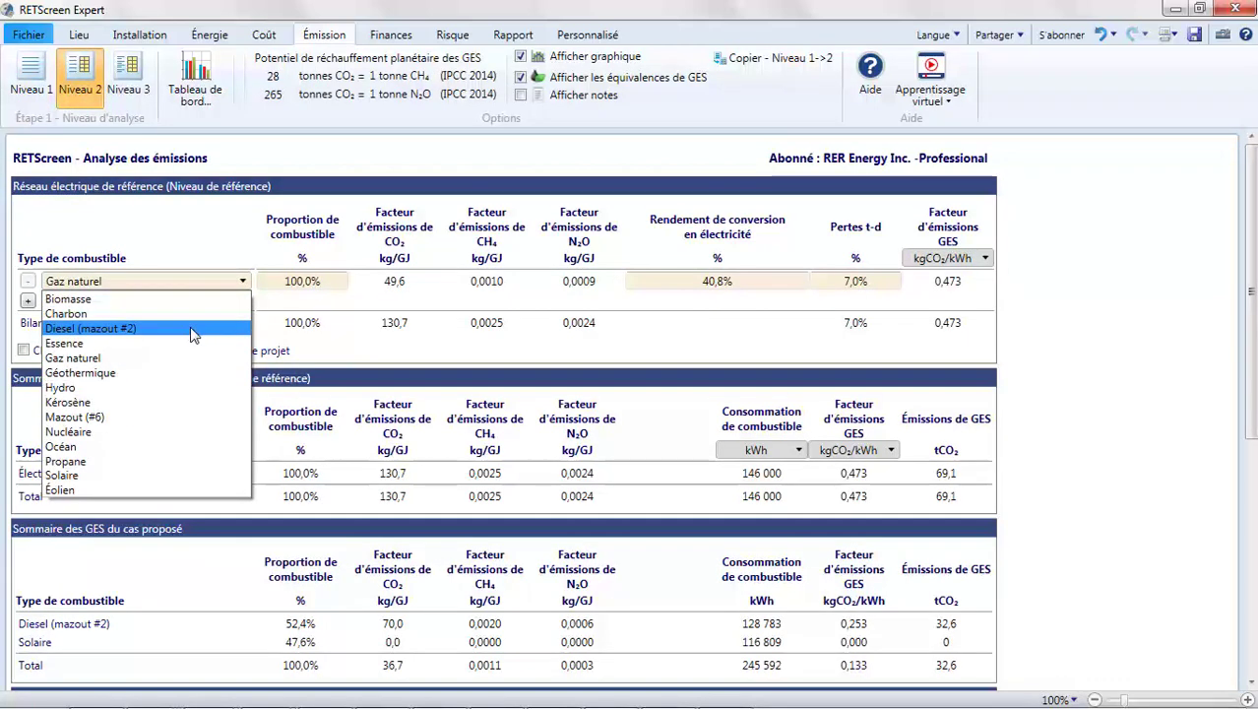
{"action": "left_click", "coordinate": [193, 329]}
{"action": "left_click", "coordinate": [302, 283]}
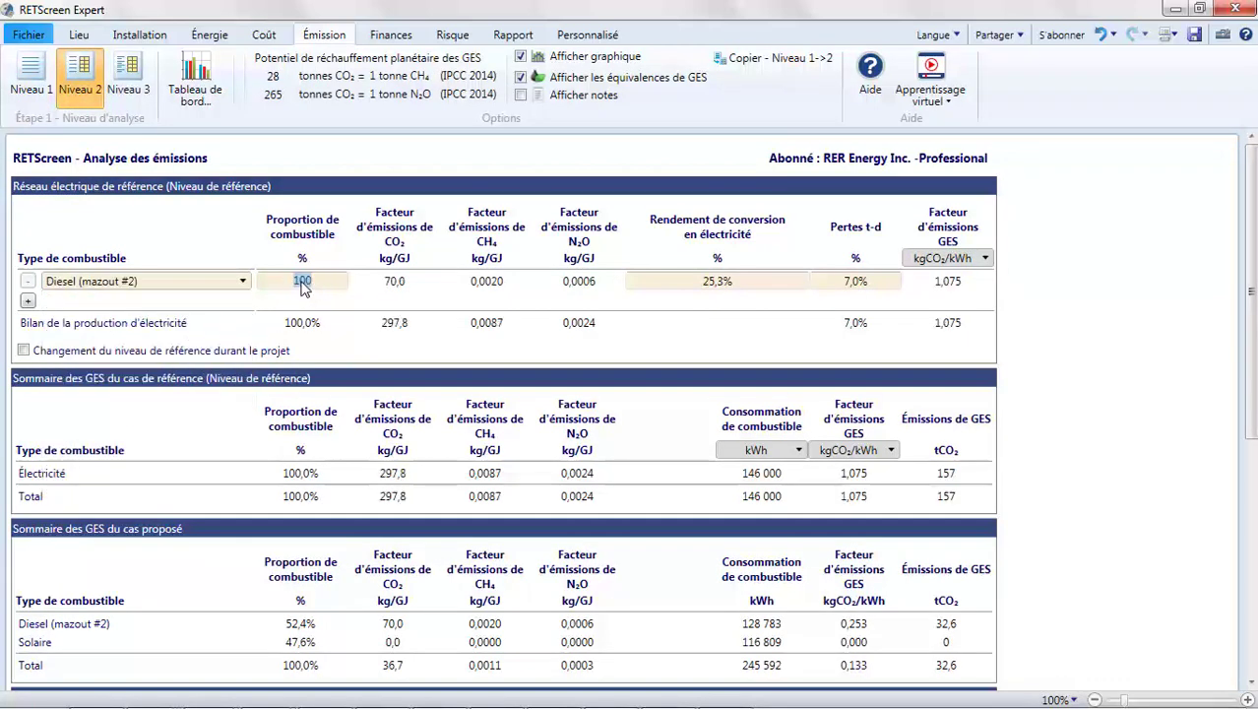
{"action": "type", "text": "70"}
Add Solaire as a second fuel type of the baseline electricity grid with a 30% share.
{"action": "left_click", "coordinate": [28, 301]}
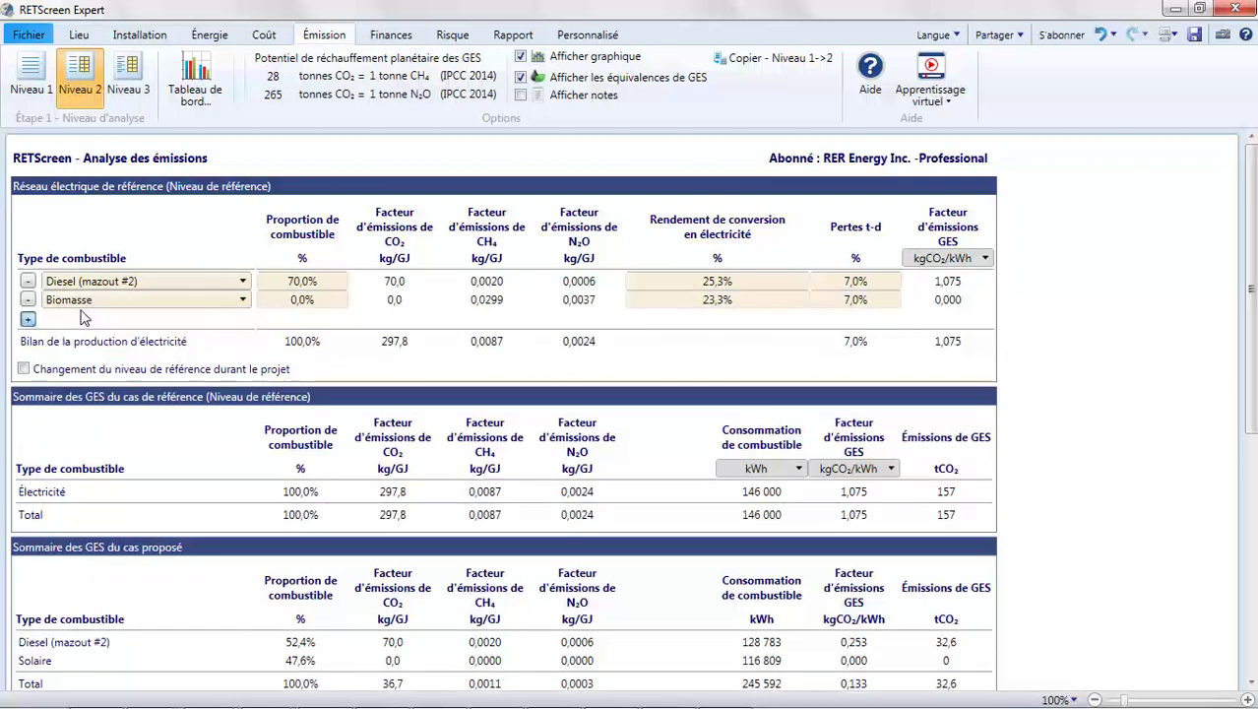
{"action": "left_click", "coordinate": [182, 301]}
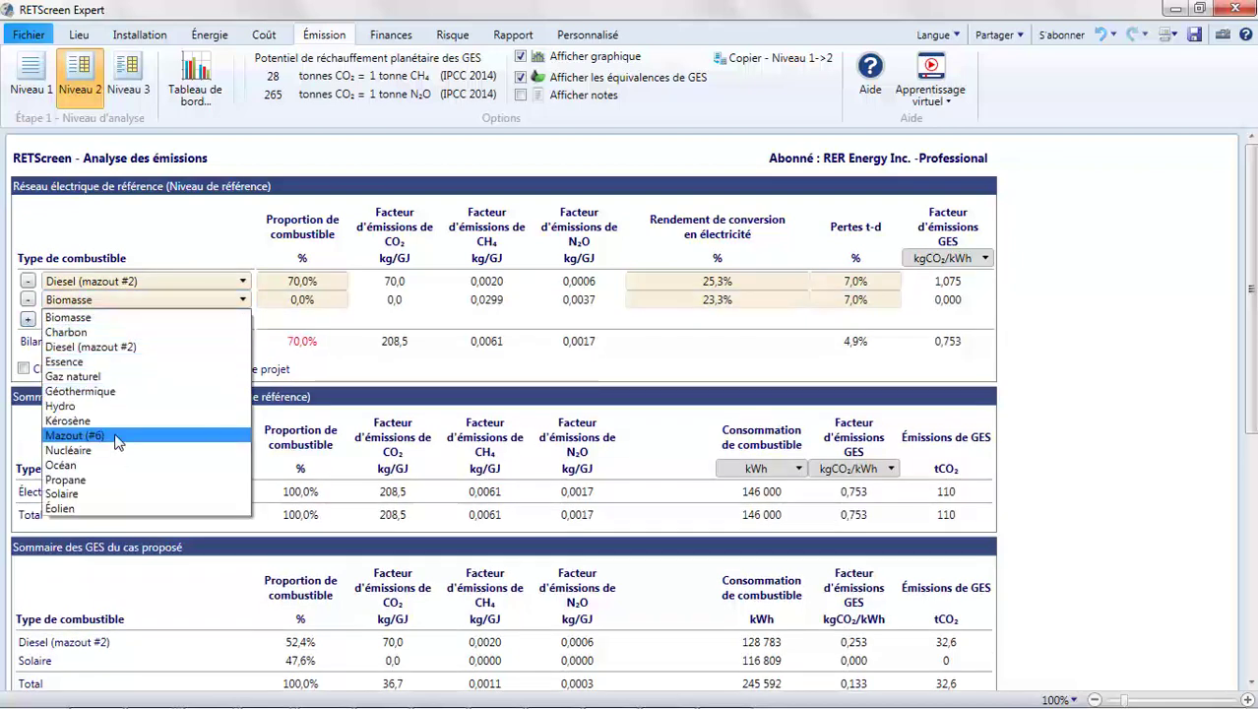
{"action": "left_click", "coordinate": [117, 494]}
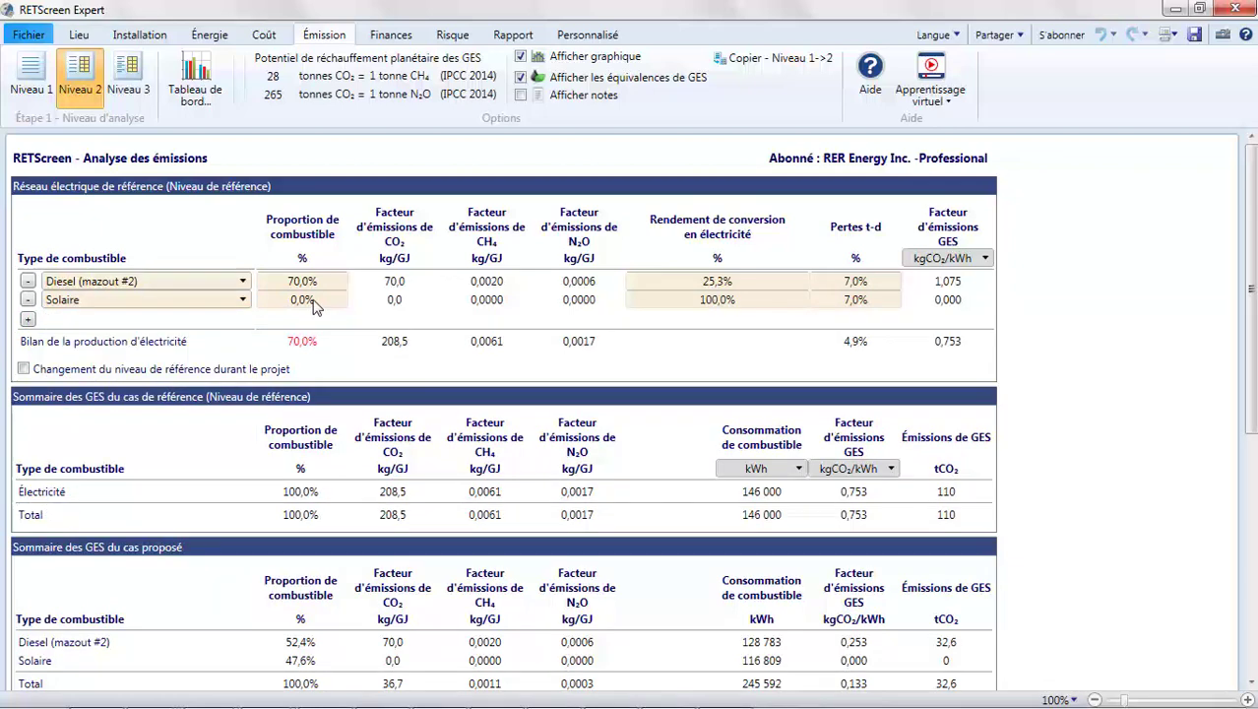
{"action": "left_click", "coordinate": [314, 301]}
{"action": "type", "text": "30"}
{"action": "left_click", "coordinate": [384, 297]}
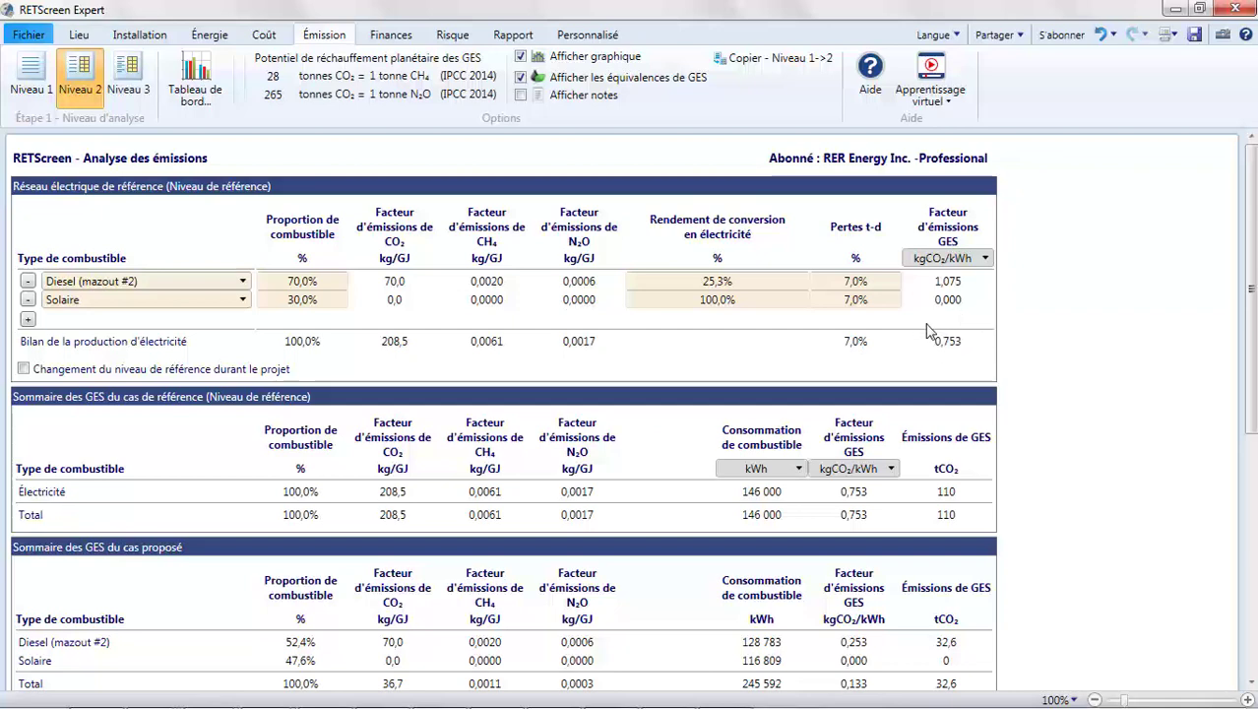
Examine the emission reduction summary, followed by the financial parameters, viability indicators and annual cash flow charts.
{"action": "scroll", "coordinate": [965, 342], "scroll_direction": "down", "scroll_amount": 3}
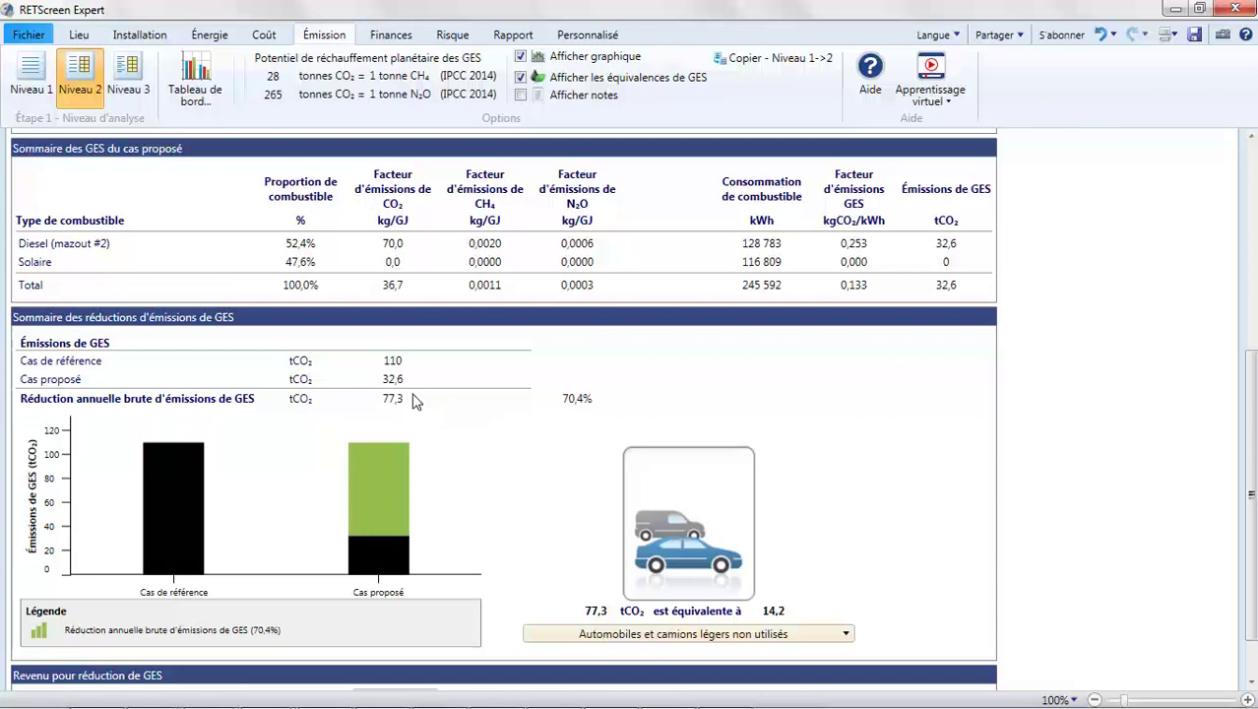
{"action": "left_click", "coordinate": [390, 37]}
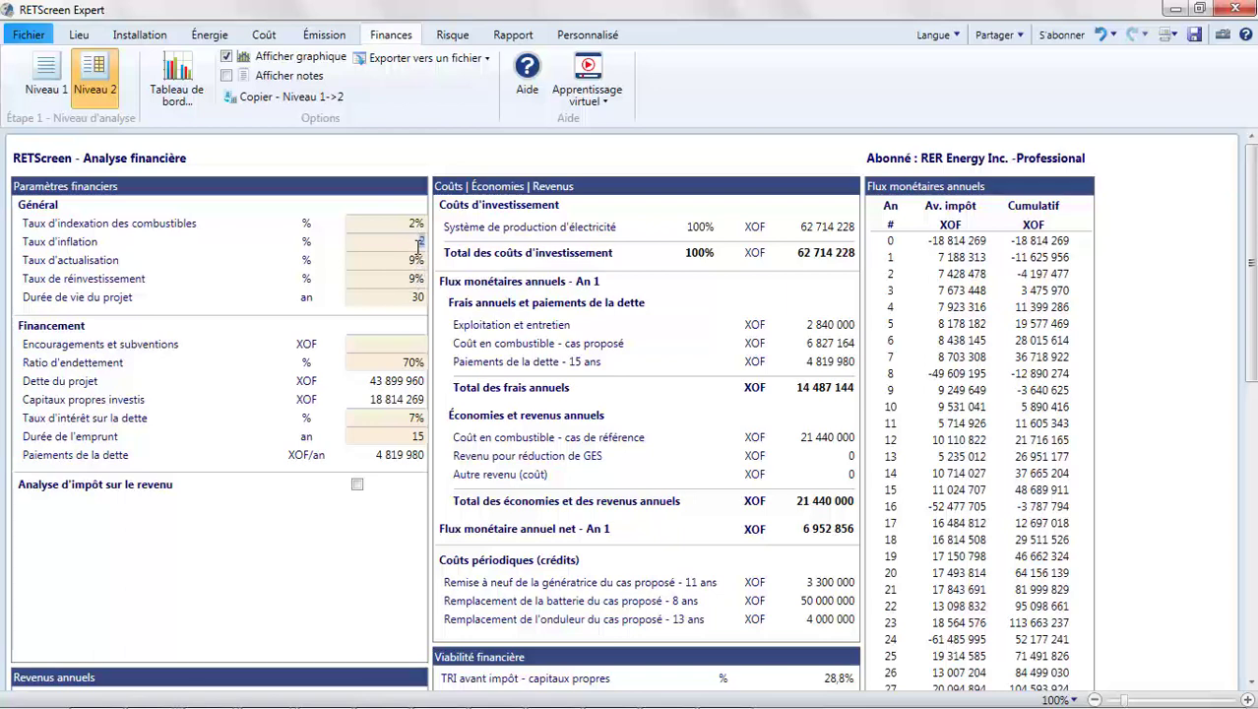
{"action": "left_click", "coordinate": [417, 362]}
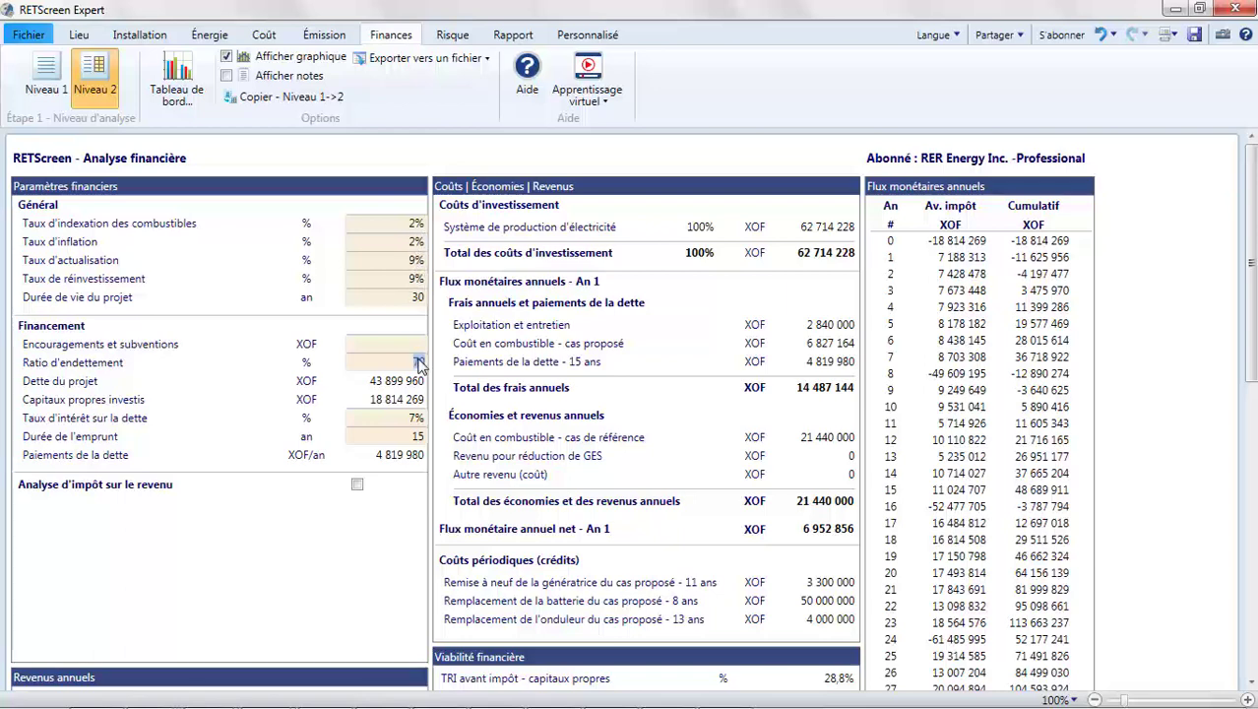
{"action": "left_click", "coordinate": [419, 417]}
{"action": "left_click", "coordinate": [302, 508]}
{"action": "scroll", "coordinate": [302, 508], "scroll_direction": "down", "scroll_amount": 5}
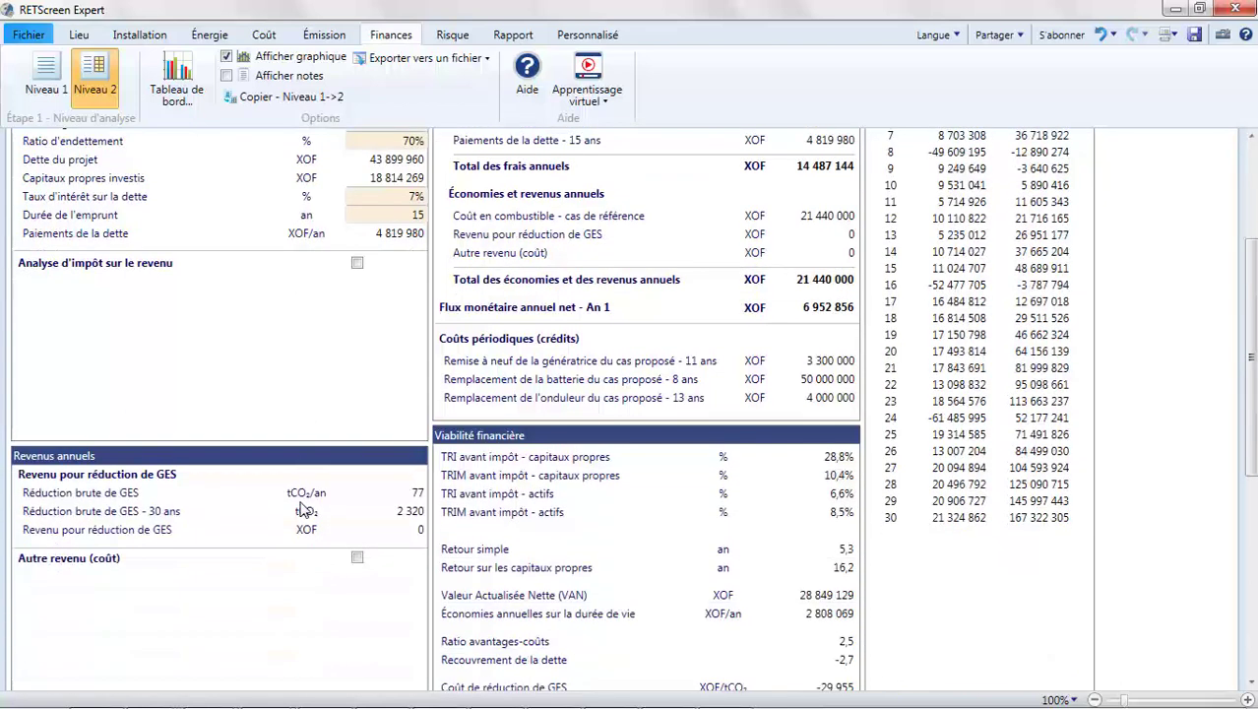
{"action": "scroll", "coordinate": [303, 508], "scroll_direction": "down", "scroll_amount": 2}
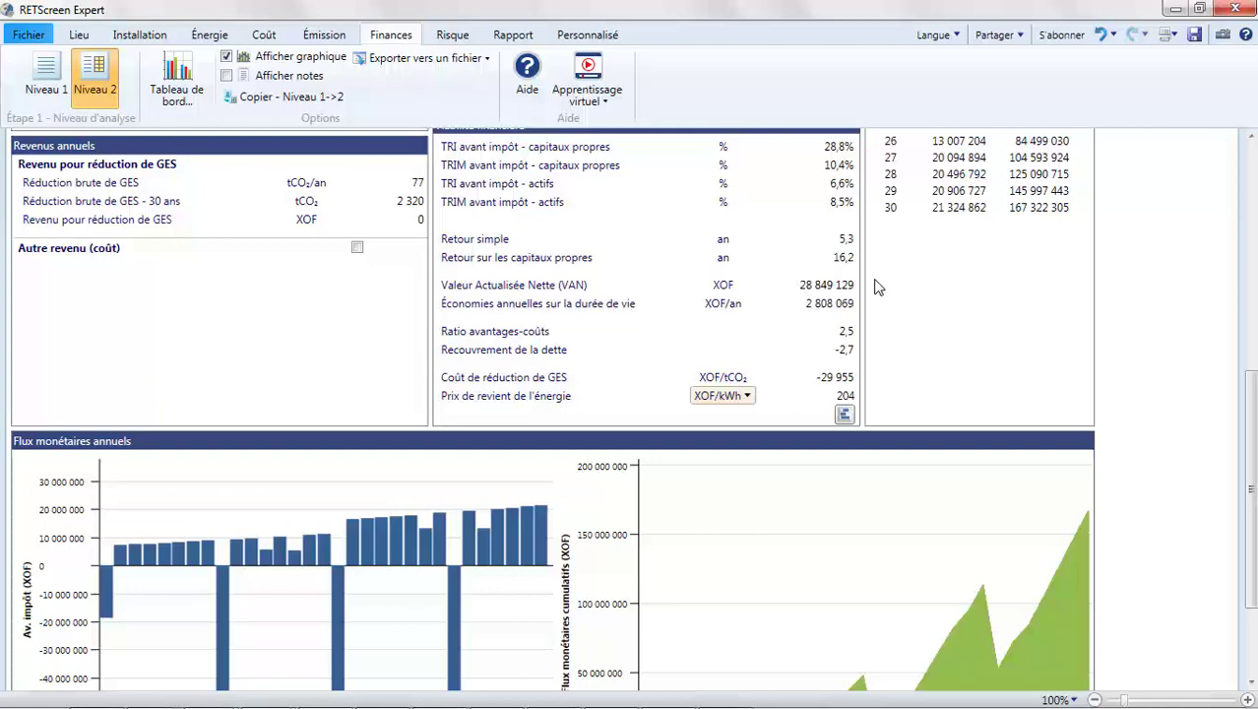
{"action": "scroll", "coordinate": [873, 308], "scroll_direction": "down", "scroll_amount": 2}
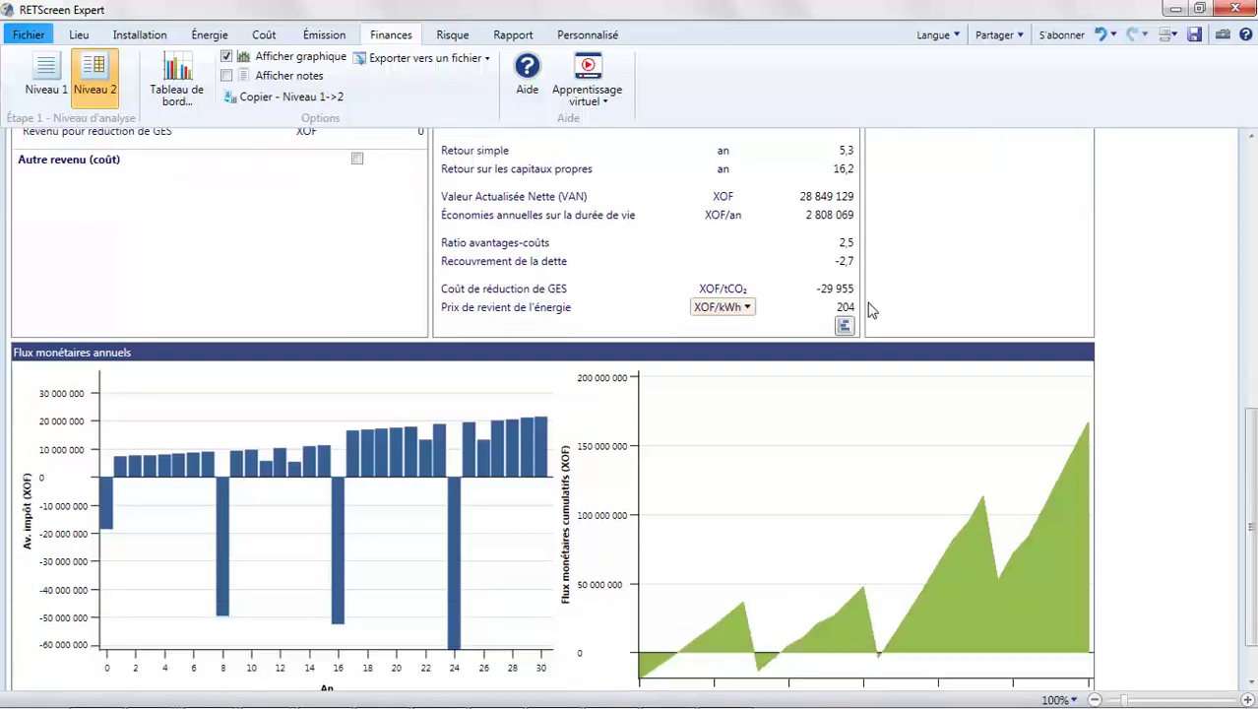
{"action": "scroll", "coordinate": [872, 308], "scroll_direction": "down", "scroll_amount": 2}
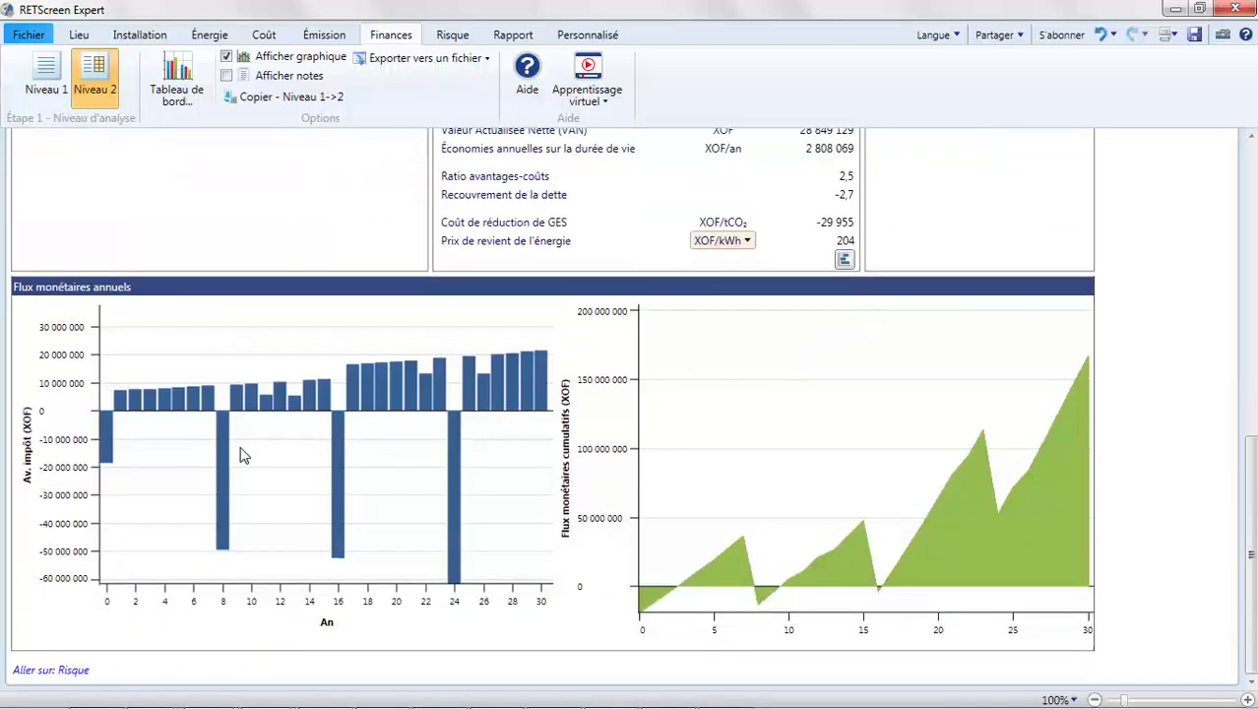
{"action": "mouse_move", "coordinate": [225, 459]}
Try 93.4 kW for the base load photovoltaic capacity in the energy model and settle on 95 kW.
{"action": "left_click", "coordinate": [206, 32]}
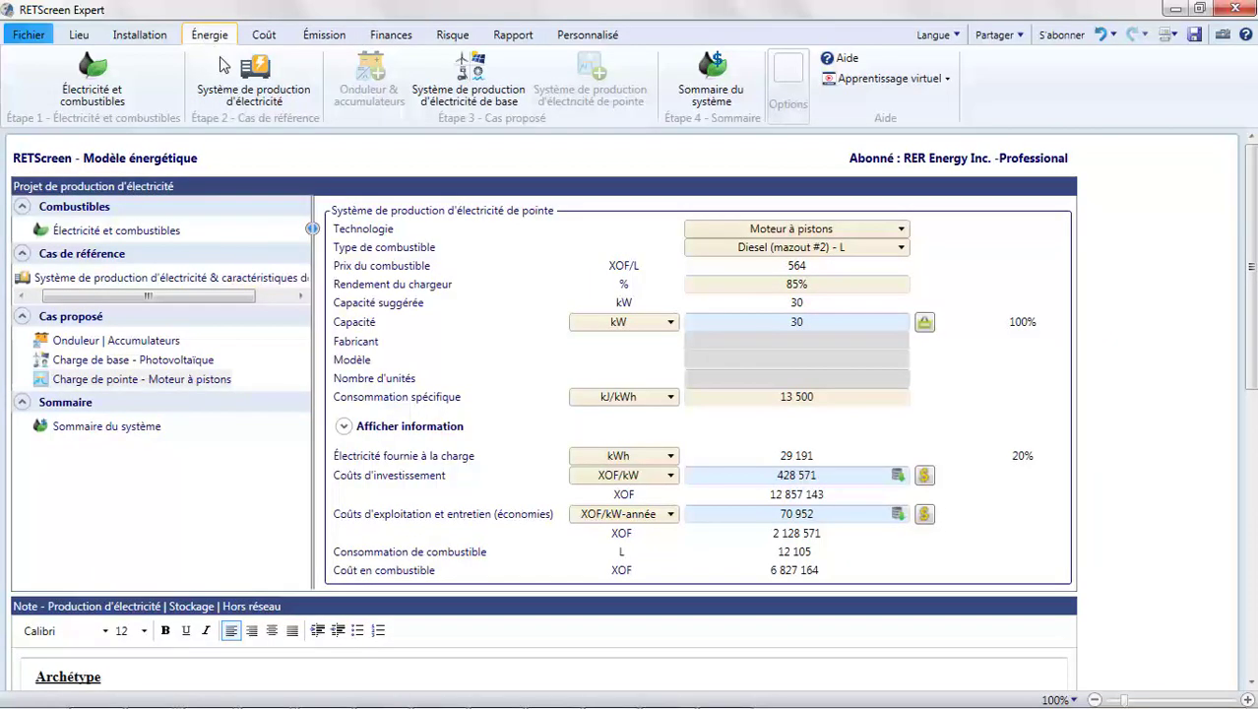
{"action": "left_click", "coordinate": [135, 365]}
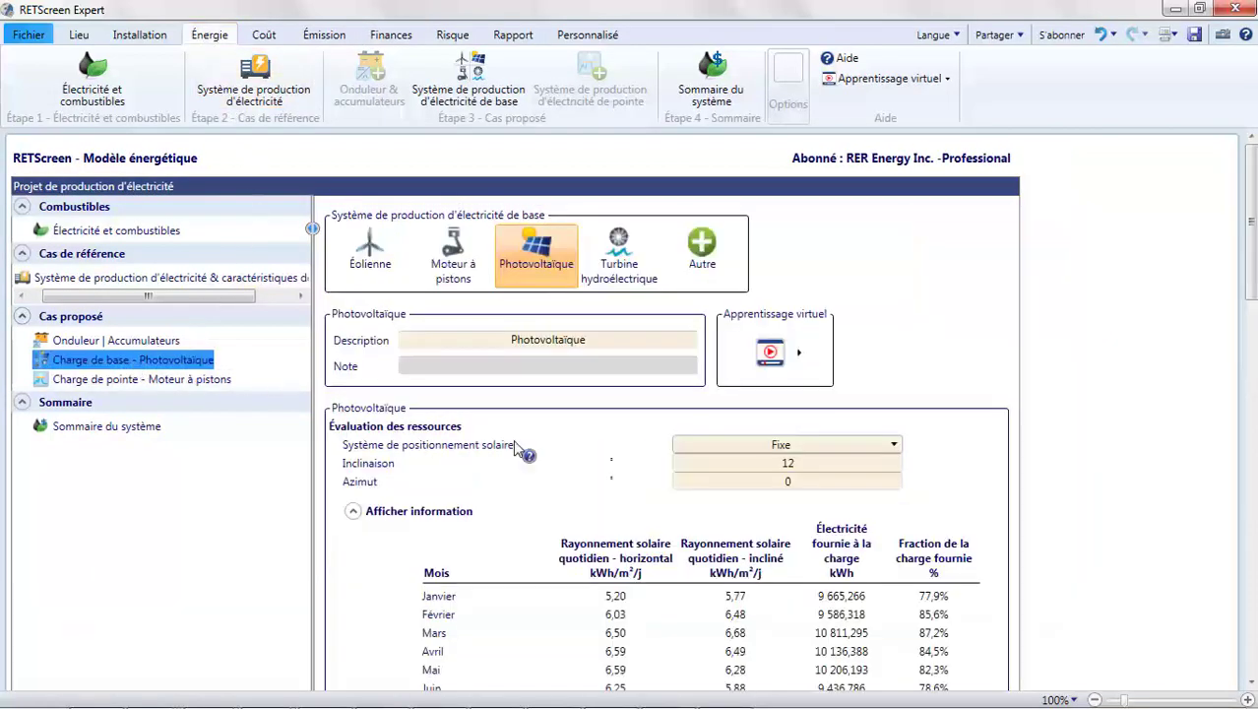
{"action": "scroll", "coordinate": [686, 458], "scroll_direction": "down", "scroll_amount": 5}
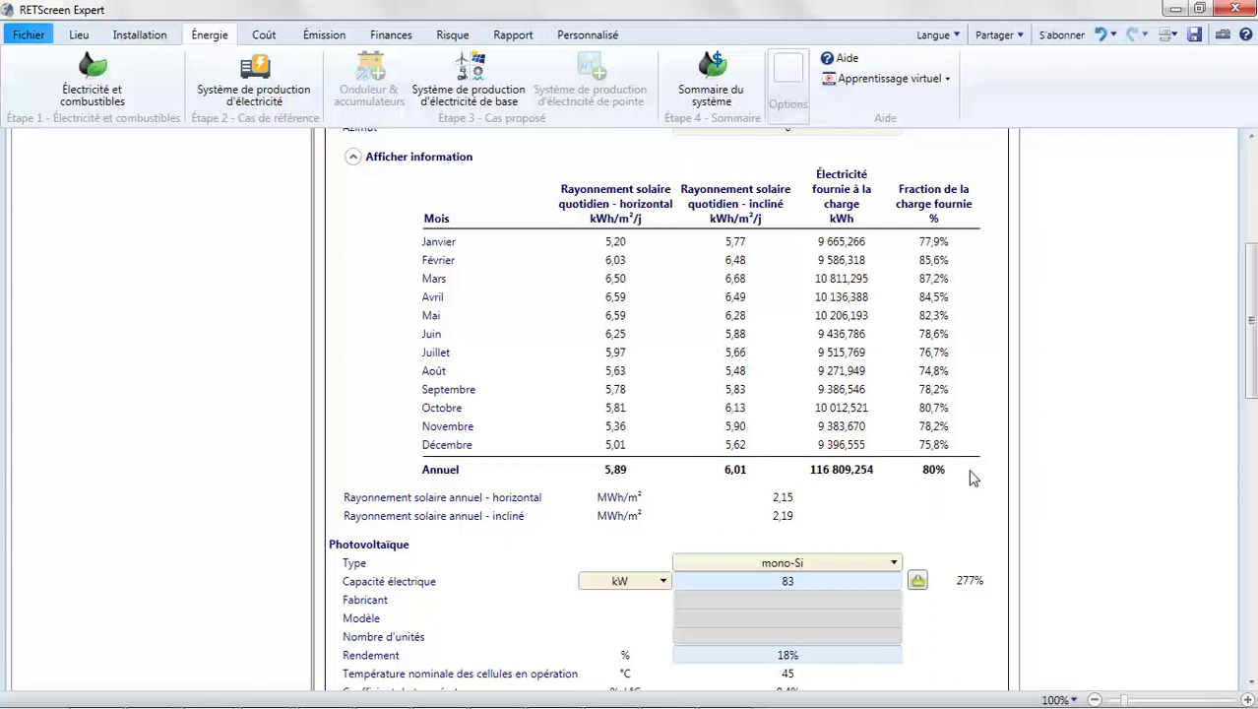
{"action": "double_click", "coordinate": [832, 579]}
{"action": "type", "text": "93,4"}
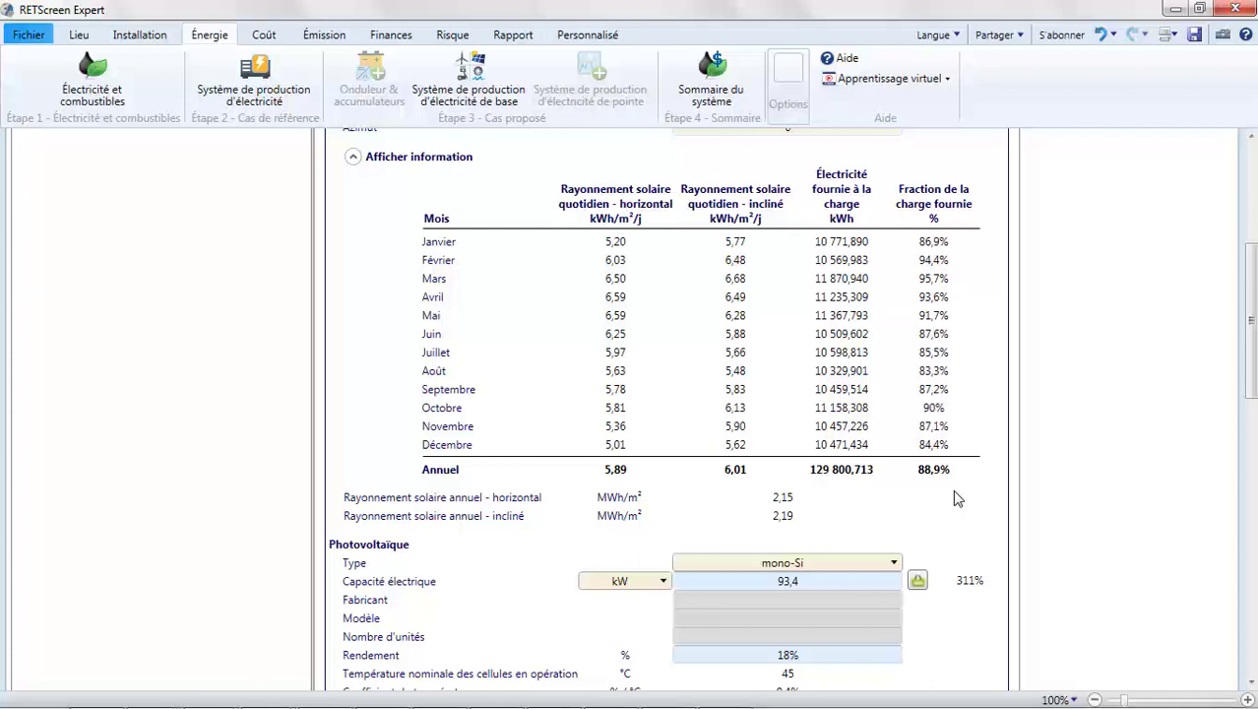
{"action": "left_click", "coordinate": [848, 587]}
{"action": "type", "text": "95"}
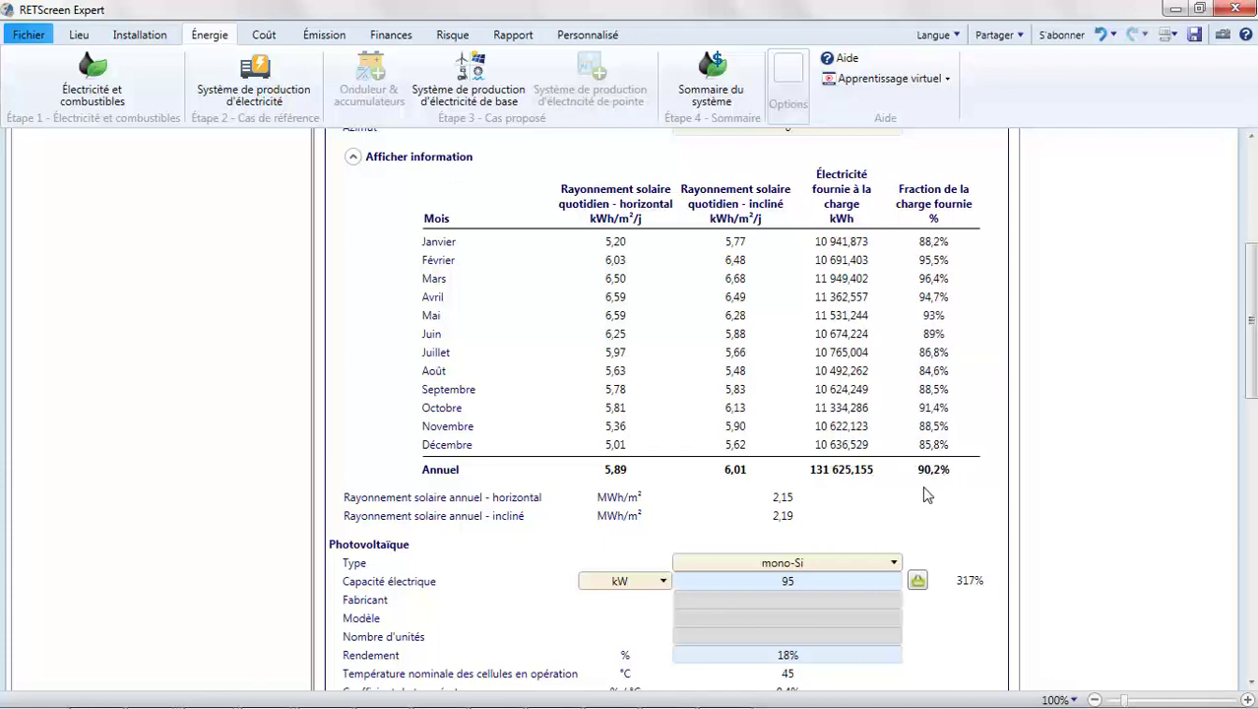
Set the year of the proposed case generator overhaul to 22 in the periodic costs.
{"action": "left_click", "coordinate": [274, 40]}
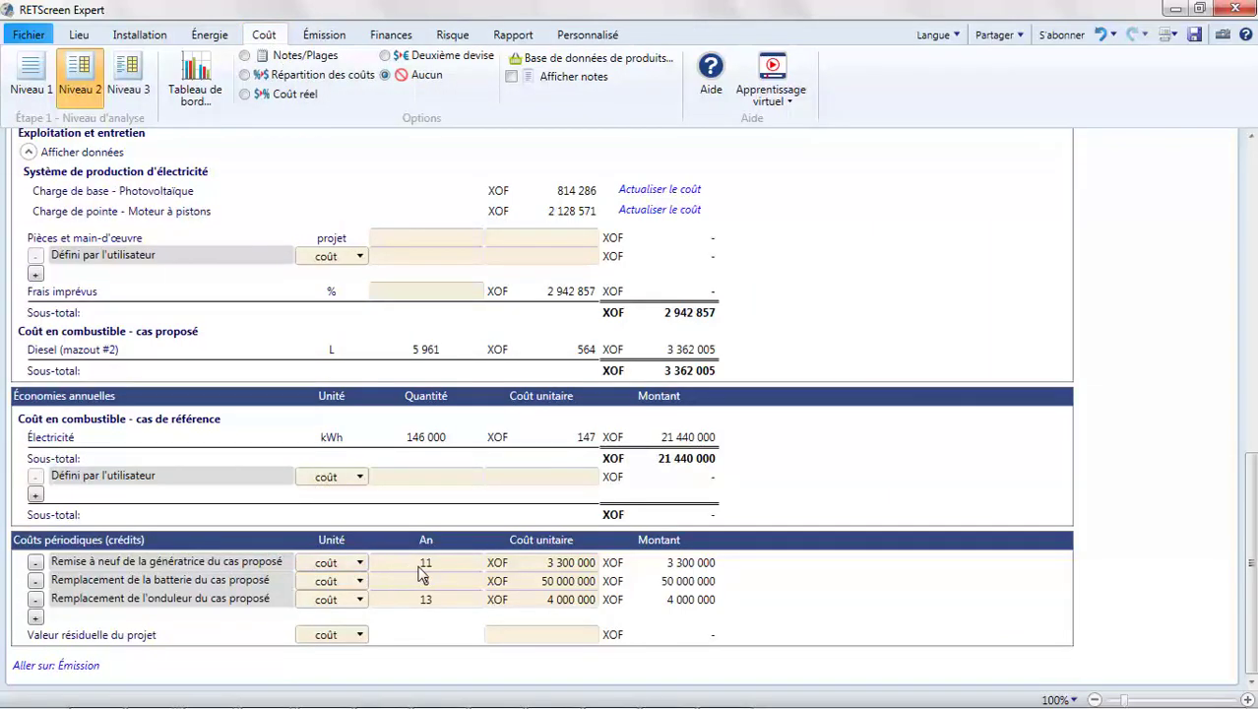
{"action": "type", "text": "22"}
Set the peak load reciprocating engine's operation and maintenance cost to 40,000 XOF/kW-year and review the updated financial viability.
{"action": "left_click", "coordinate": [210, 35]}
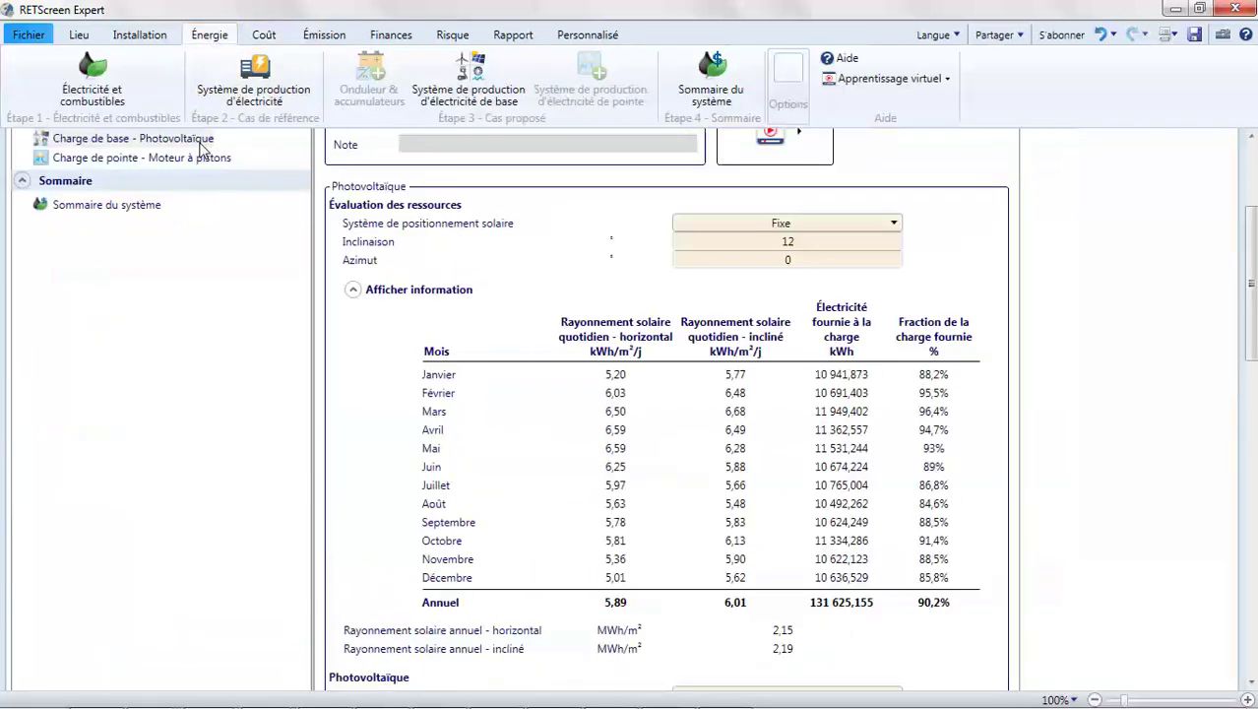
{"action": "left_click", "coordinate": [193, 160]}
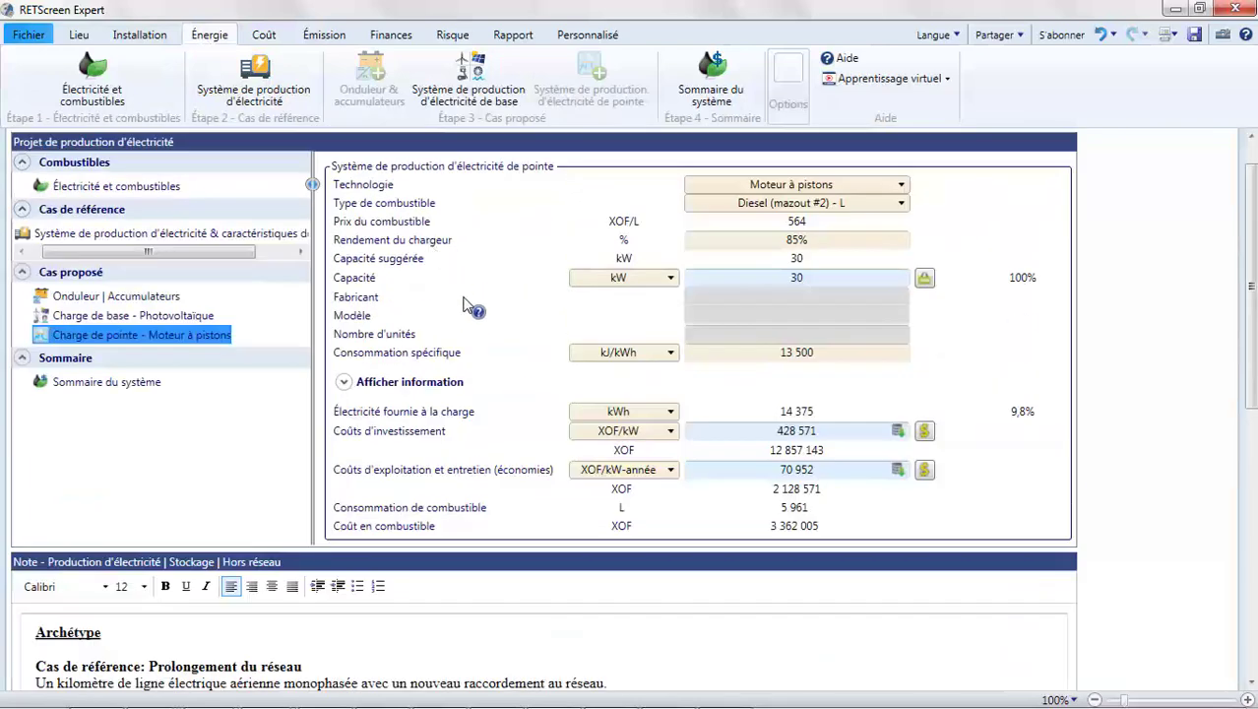
{"action": "left_click", "coordinate": [804, 473]}
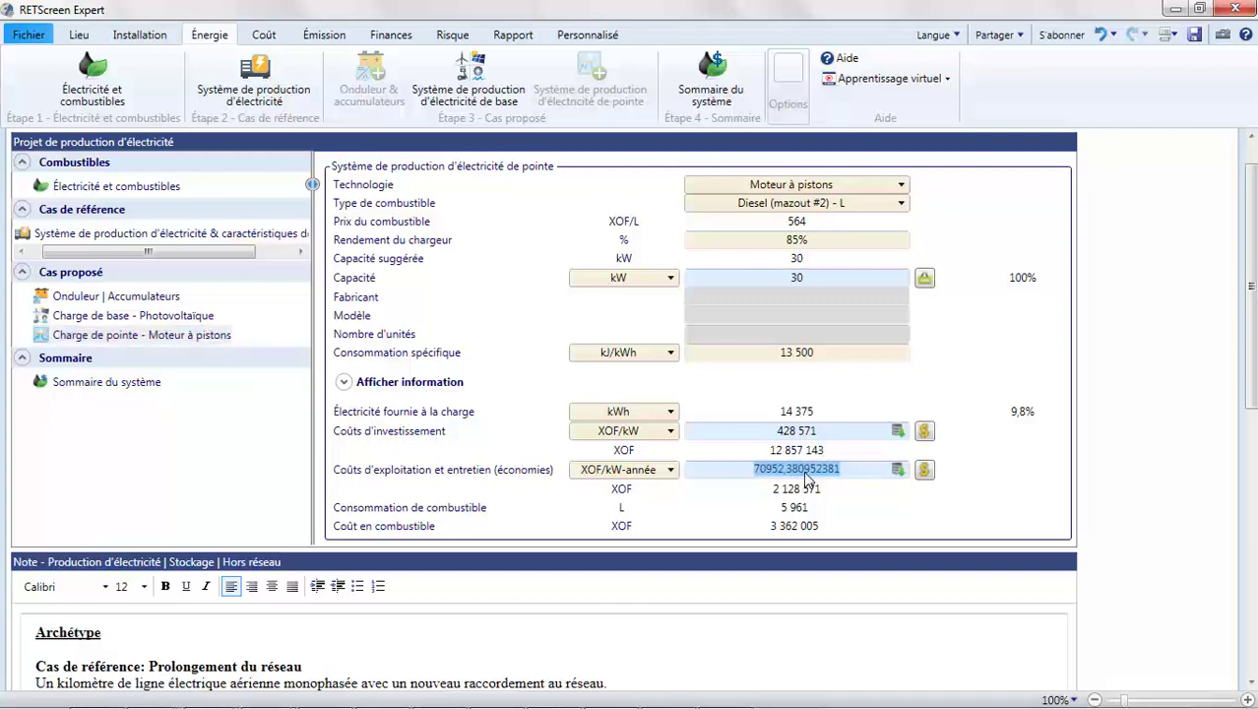
{"action": "type", "text": "40000"}
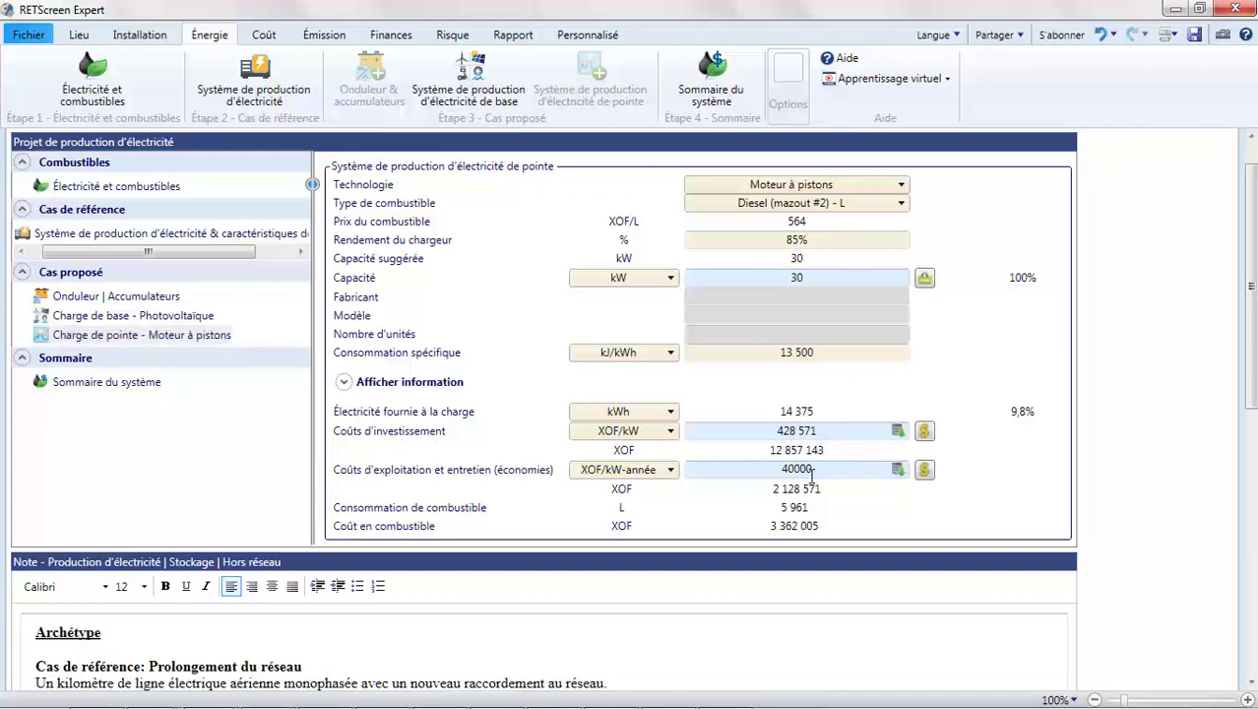
{"action": "left_click", "coordinate": [881, 502]}
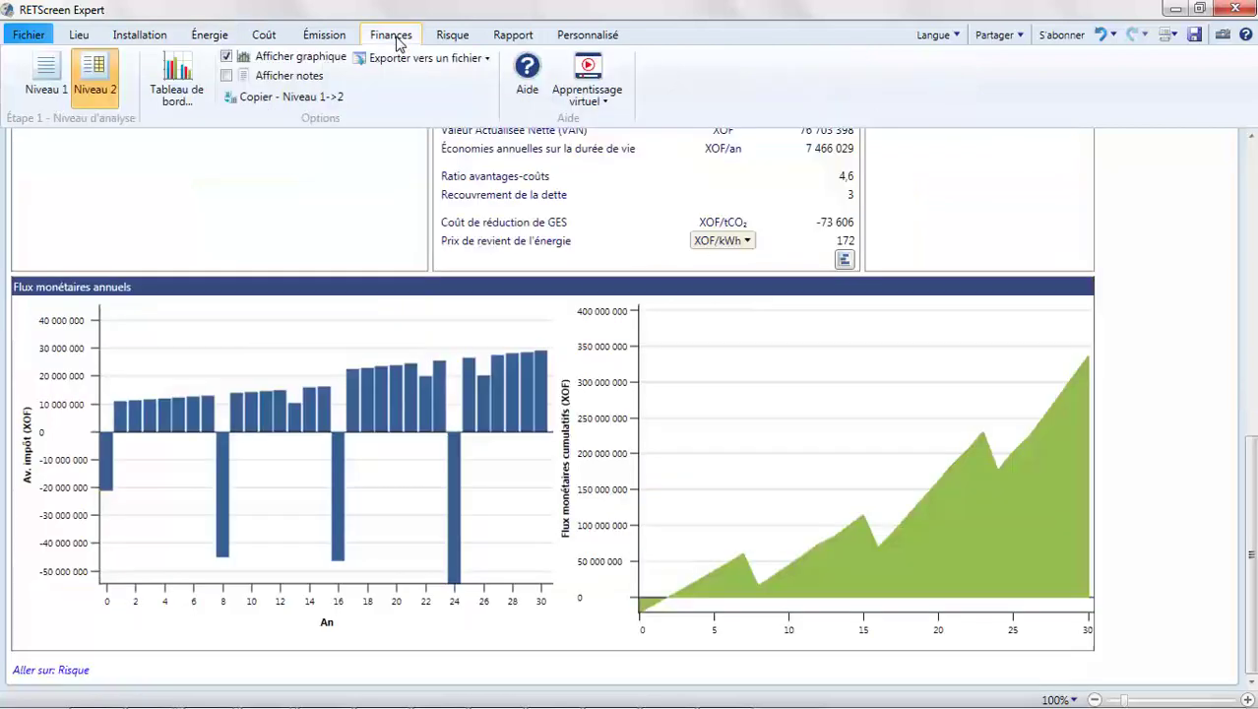
{"action": "left_click", "coordinate": [391, 34]}
{"action": "scroll", "coordinate": [603, 315], "scroll_direction": "up", "scroll_amount": 3}
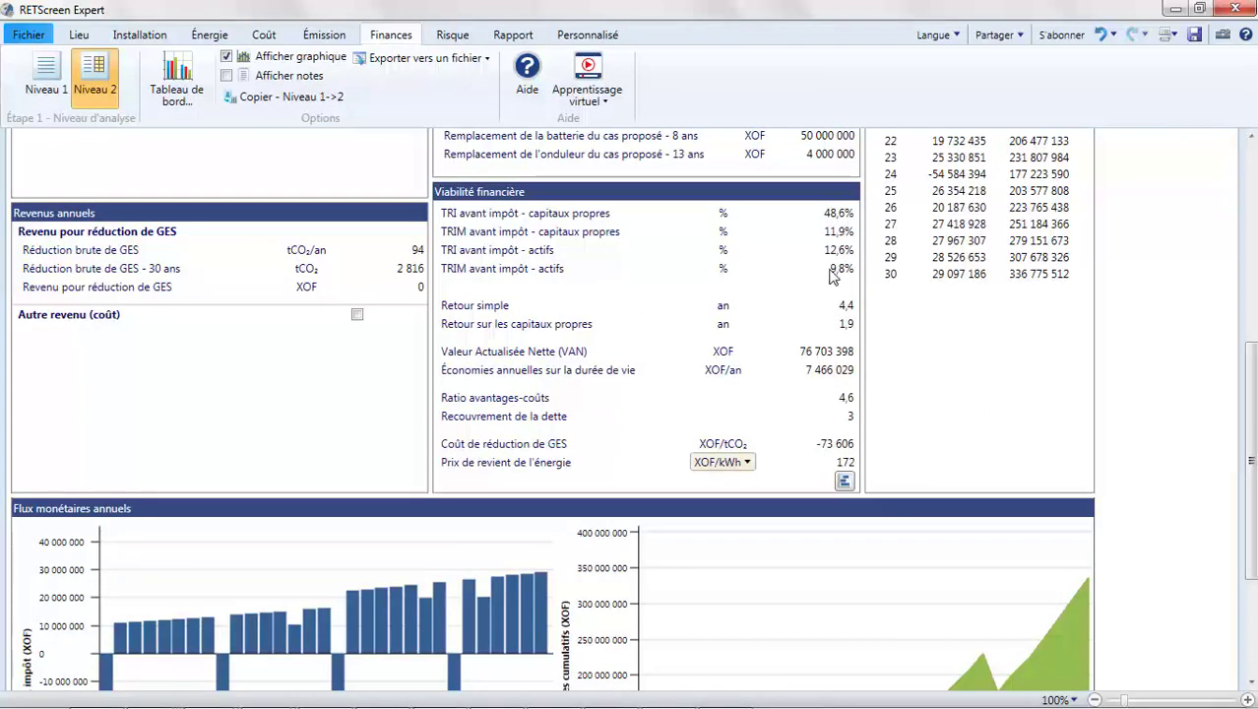
Review the annual cash flow charts, then display the financial viability dashboard alongside the initial costs.
{"action": "scroll", "coordinate": [805, 390], "scroll_direction": "down", "scroll_amount": 3}
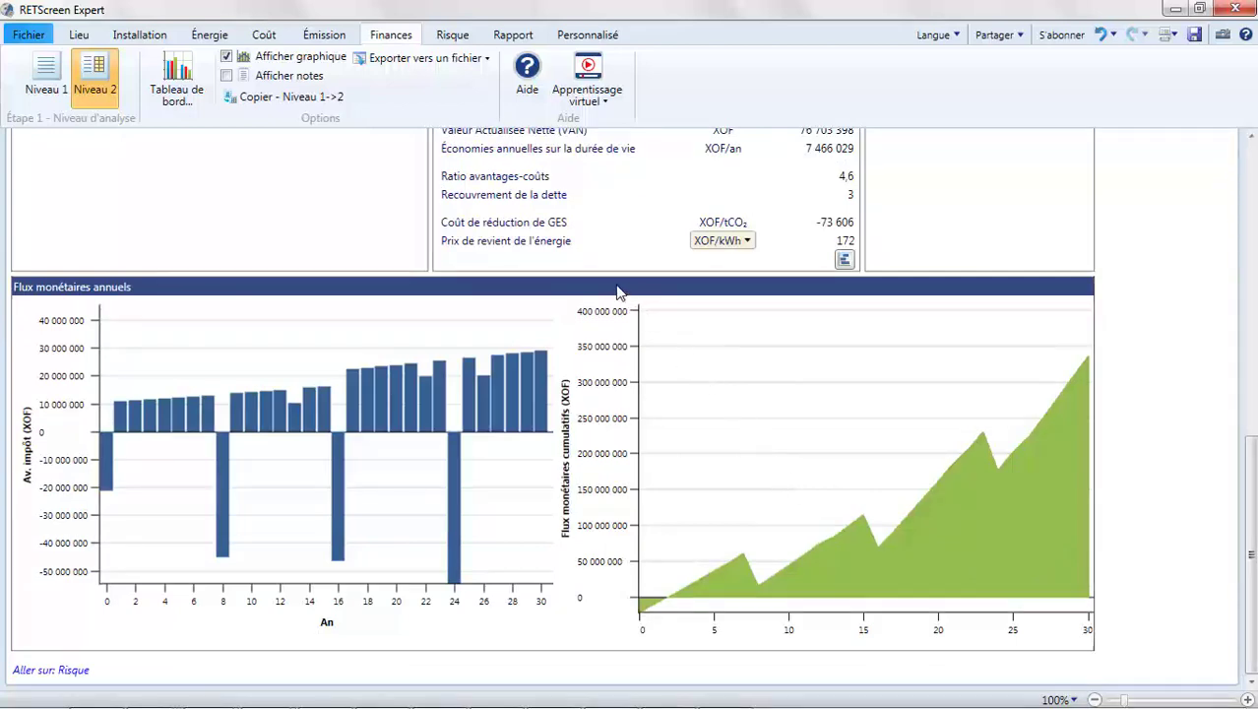
{"action": "left_click", "coordinate": [267, 39]}
{"action": "scroll", "coordinate": [402, 377], "scroll_direction": "up", "scroll_amount": 3}
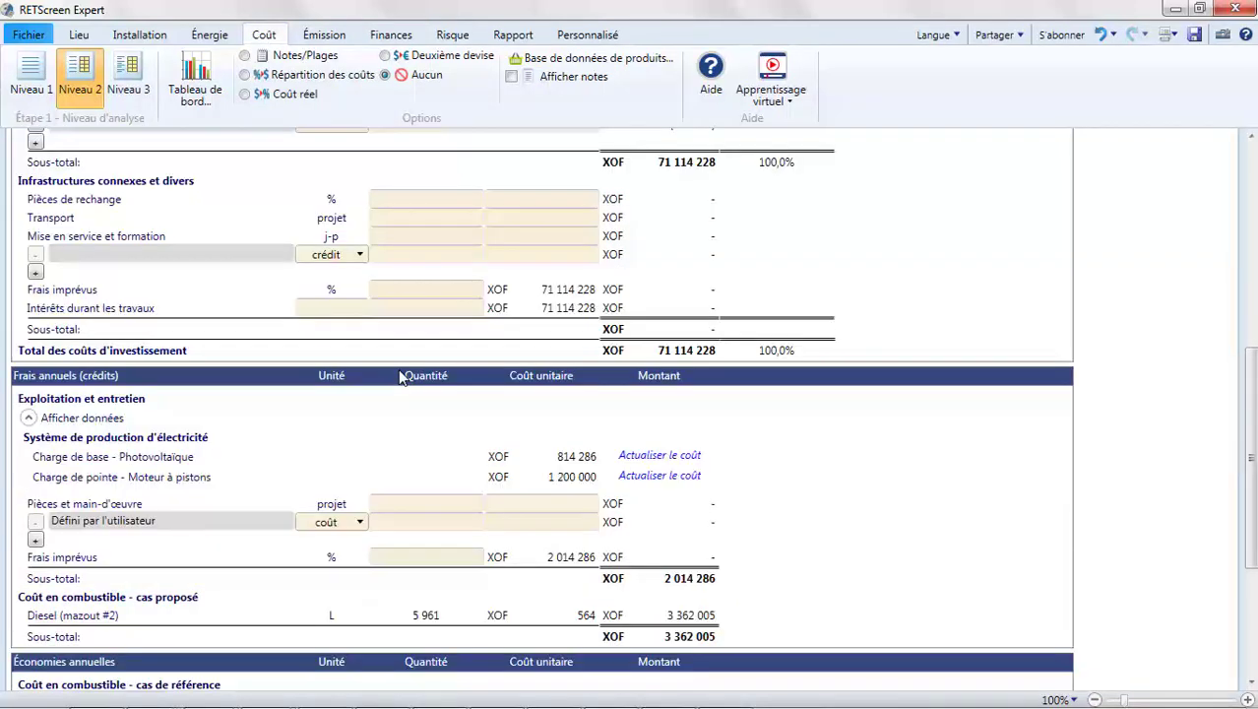
{"action": "scroll", "coordinate": [402, 375], "scroll_direction": "up", "scroll_amount": 3}
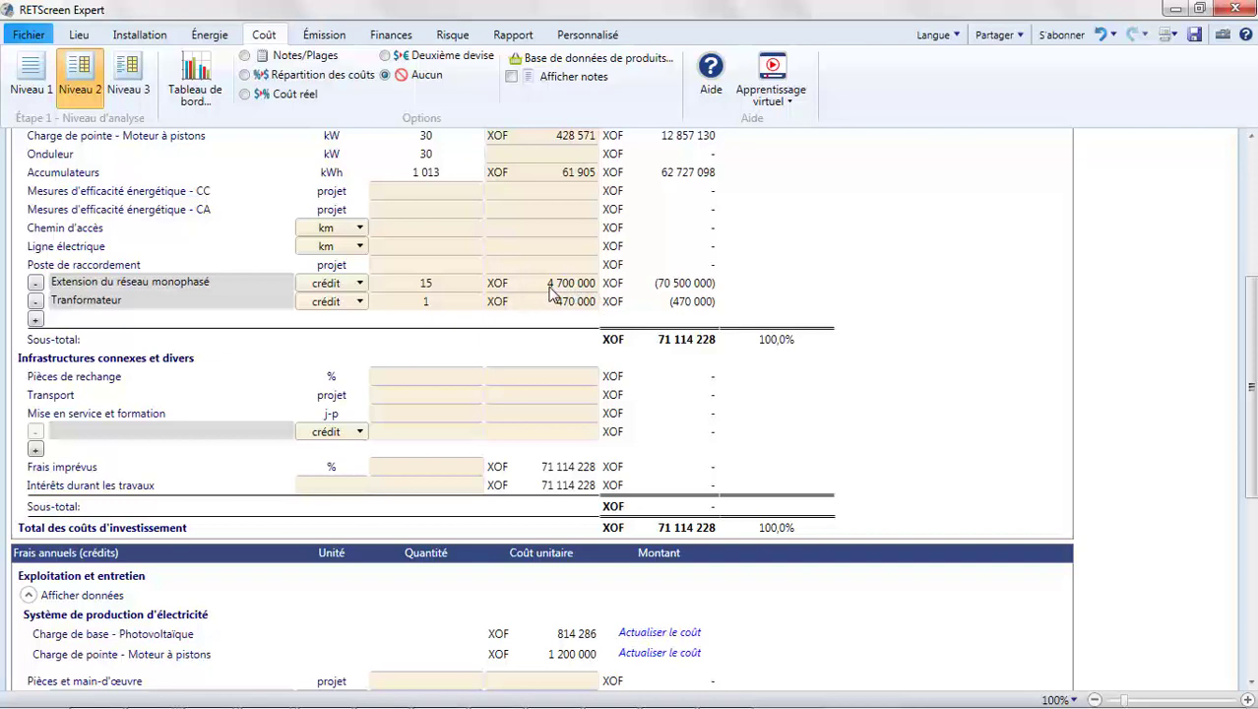
{"action": "left_click", "coordinate": [210, 92]}
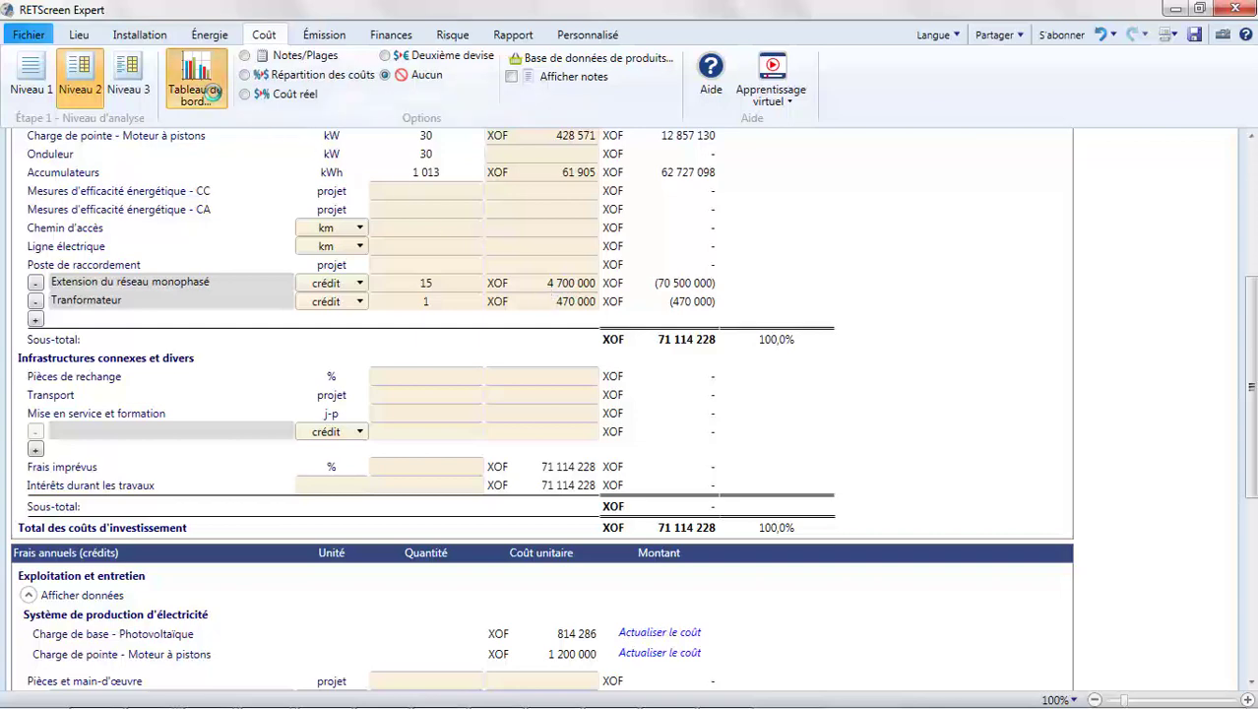
{"action": "left_click", "coordinate": [1091, 138]}
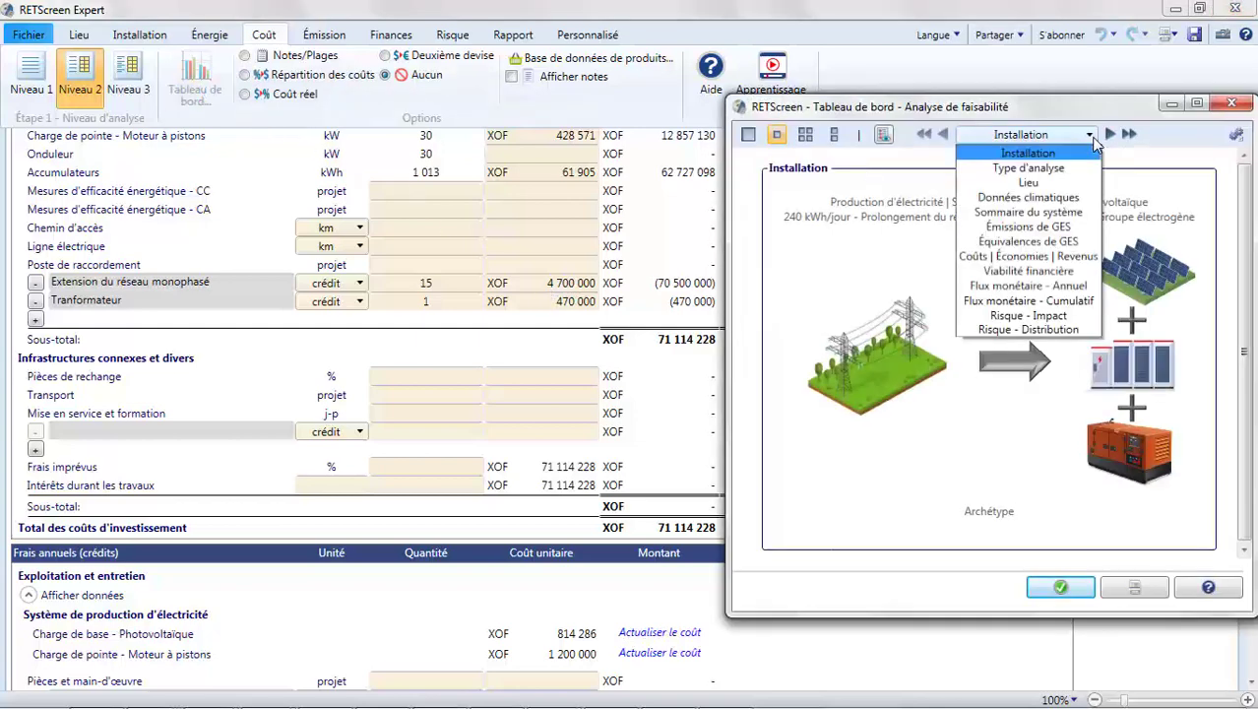
{"action": "left_click", "coordinate": [1081, 271]}
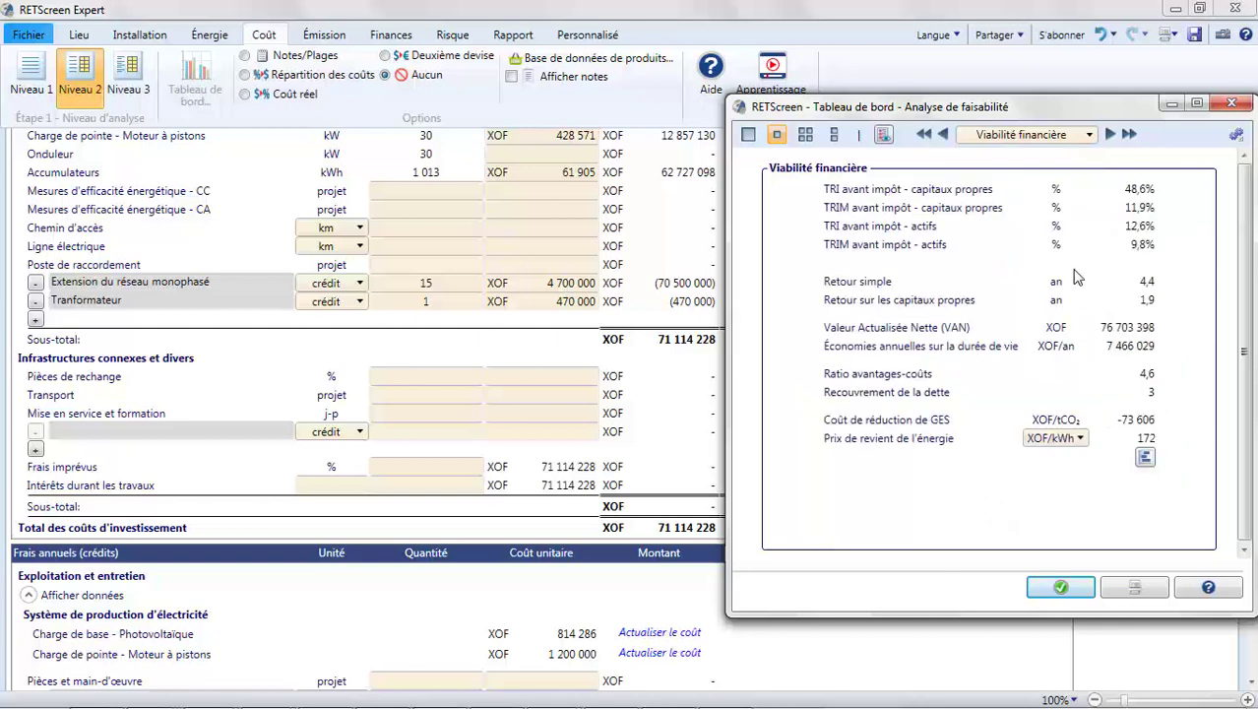
Try quantities of 10 and 5 for the single-phase grid extension credit, checking the financial viability each time.
{"action": "left_click", "coordinate": [433, 283]}
{"action": "type", "text": "10"}
{"action": "left_click", "coordinate": [1168, 197]}
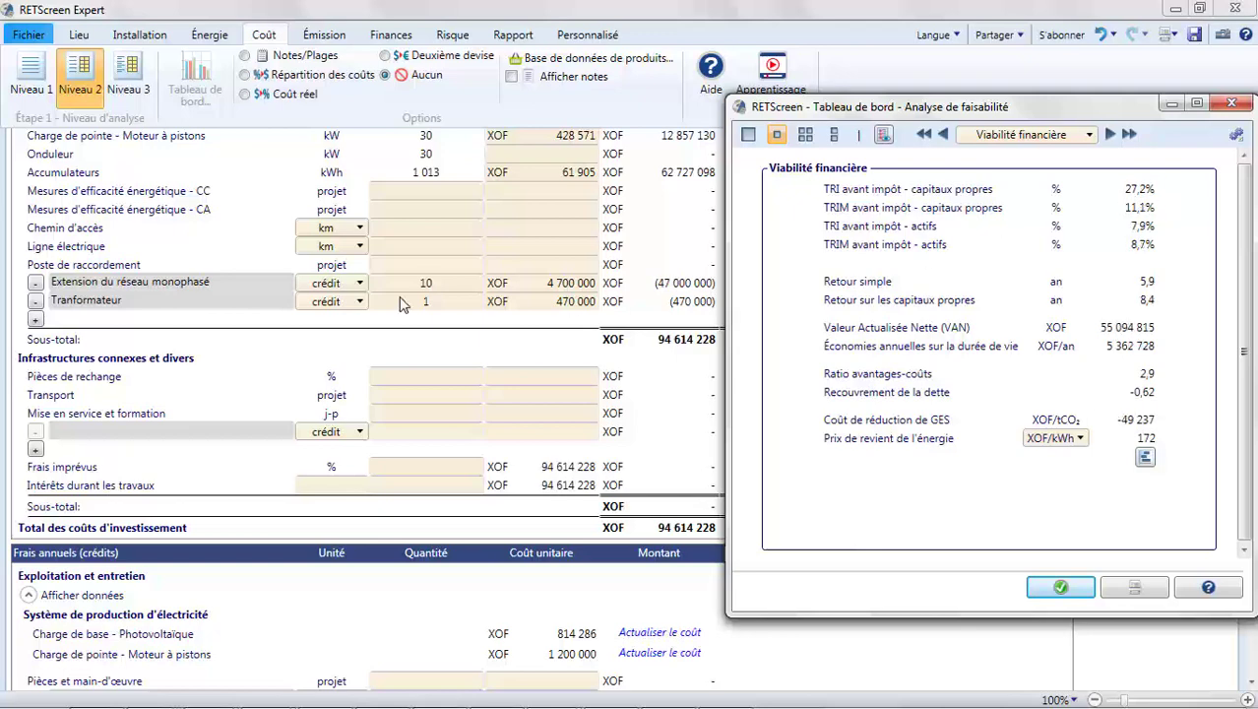
{"action": "key", "text": "BackSpace"}
{"action": "type", "text": "5"}
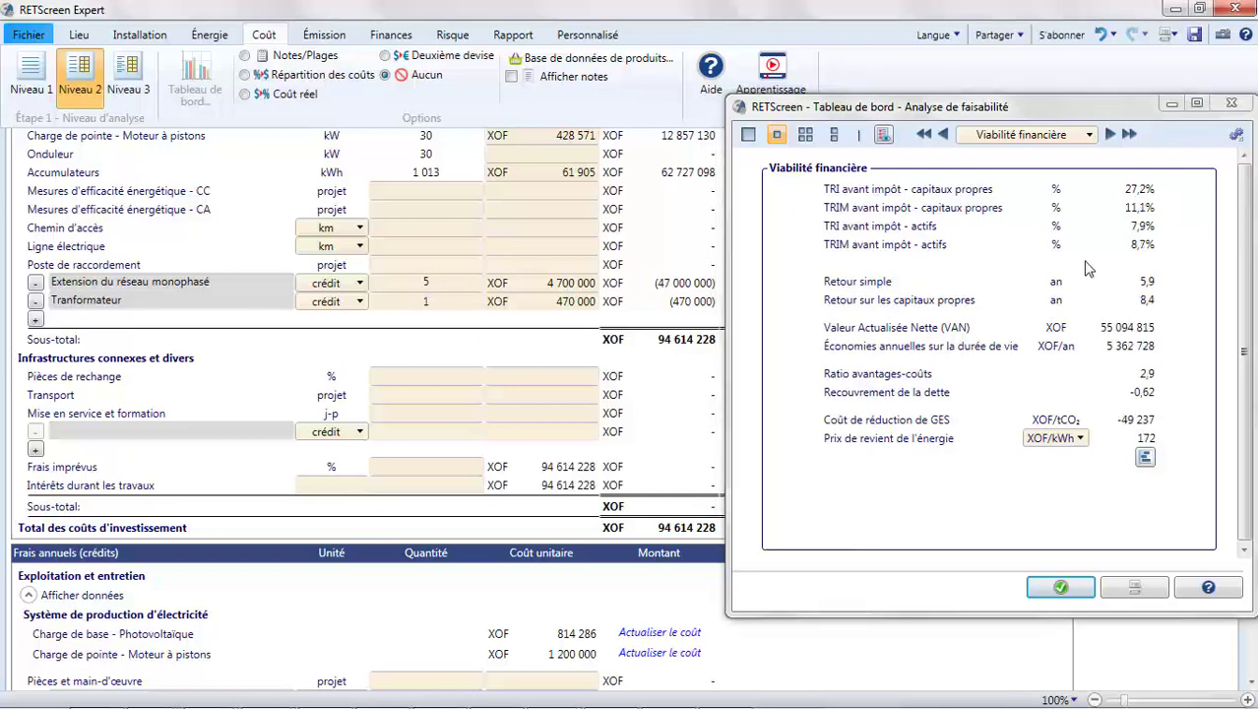
{"action": "left_click", "coordinate": [1184, 203]}
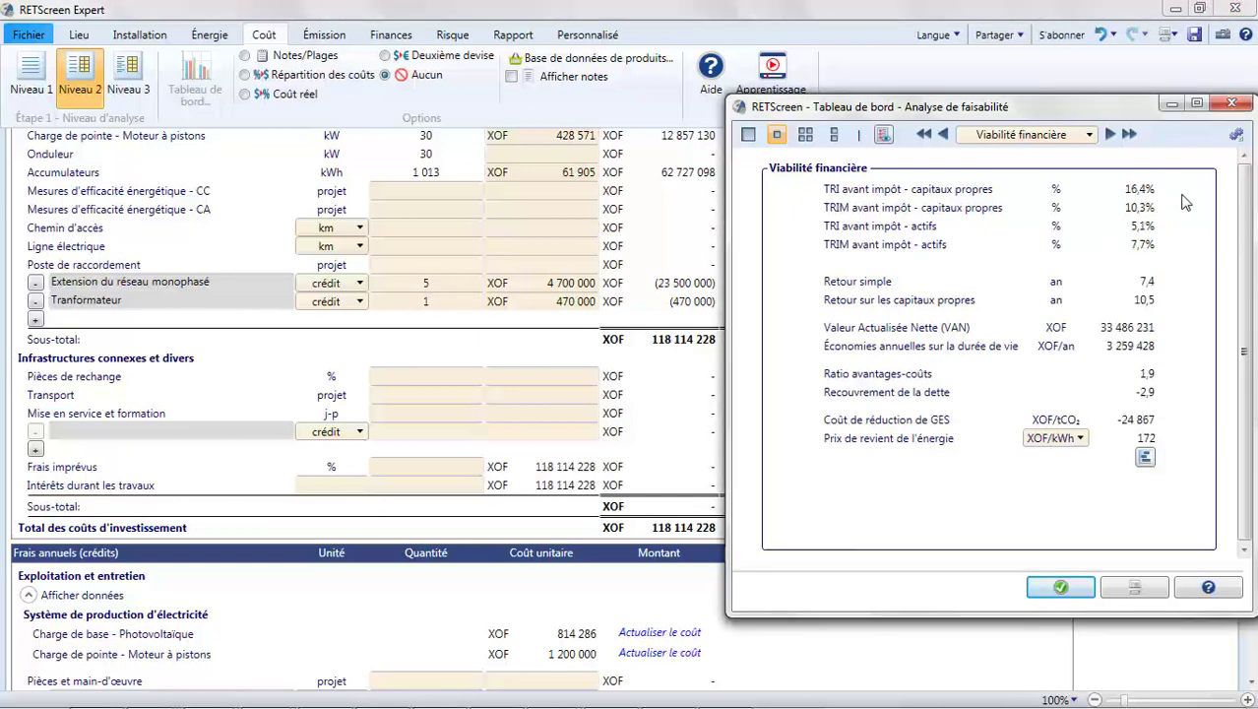
Set the single-phase grid extension credit's quantity to 7, check the financial viability and close the dashboard.
{"action": "left_click", "coordinate": [404, 282]}
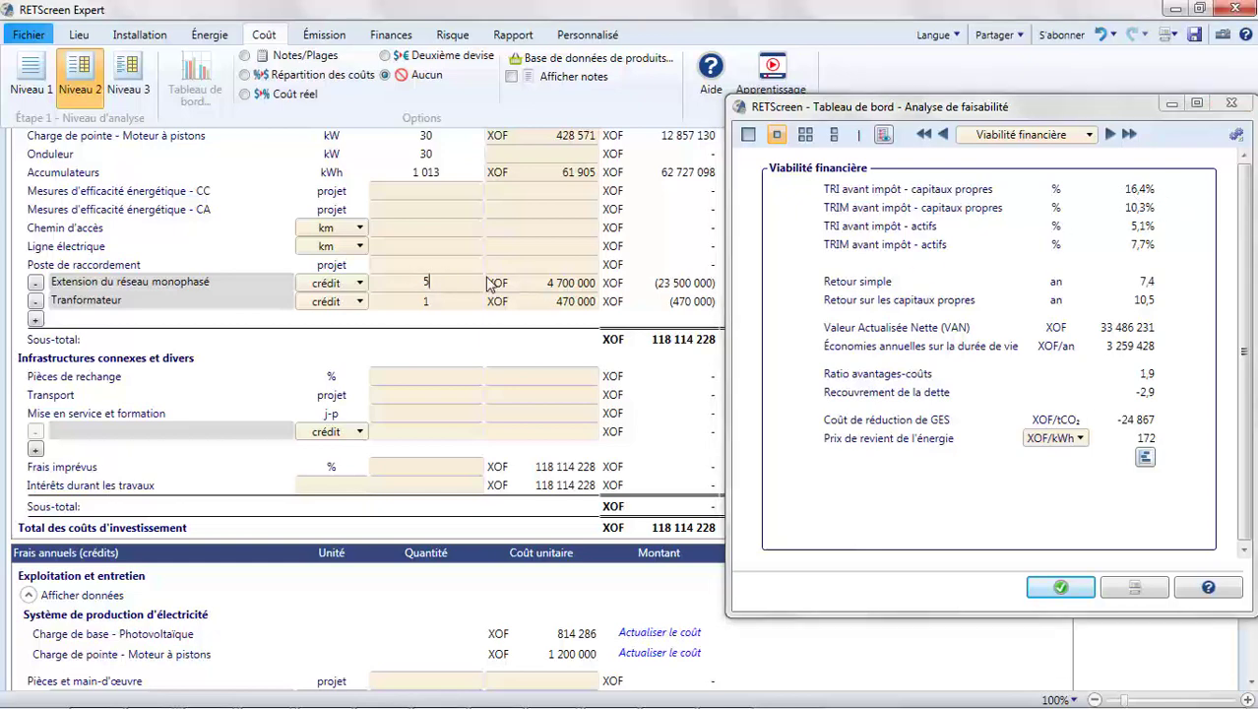
{"action": "key", "text": "BackSpace"}
{"action": "type", "text": "7"}
{"action": "left_click", "coordinate": [1167, 197]}
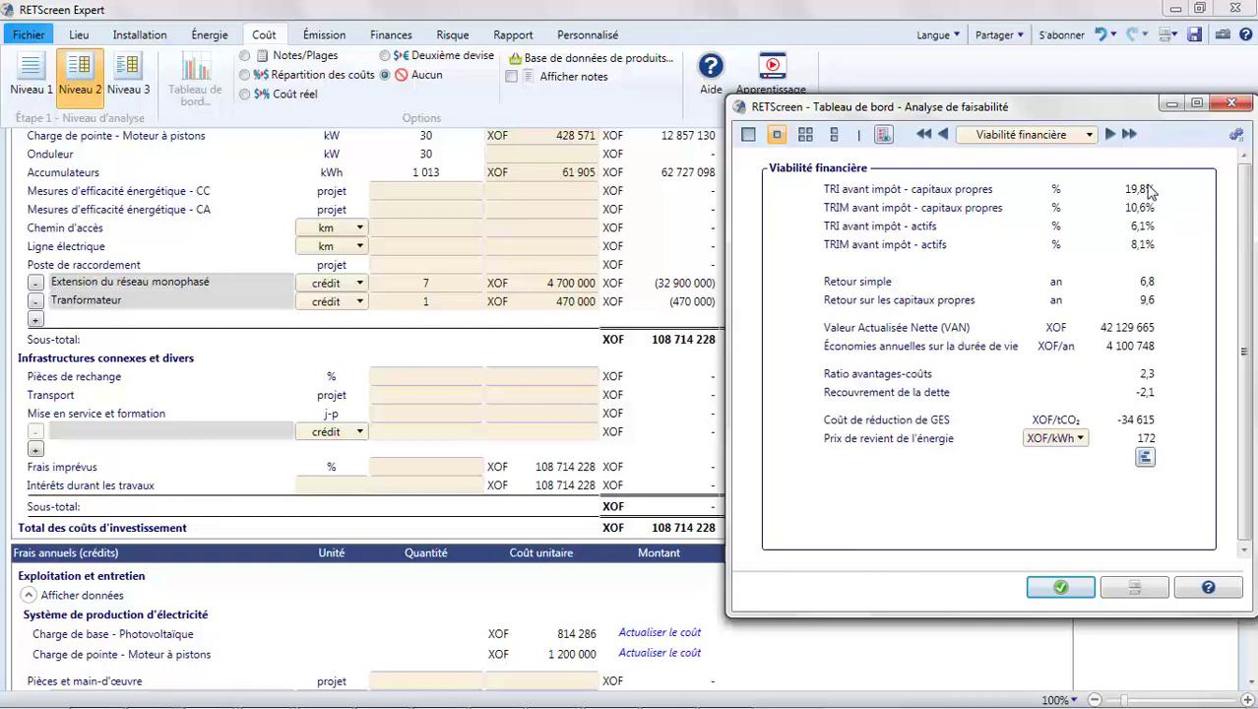
{"action": "left_click", "coordinate": [1062, 588]}
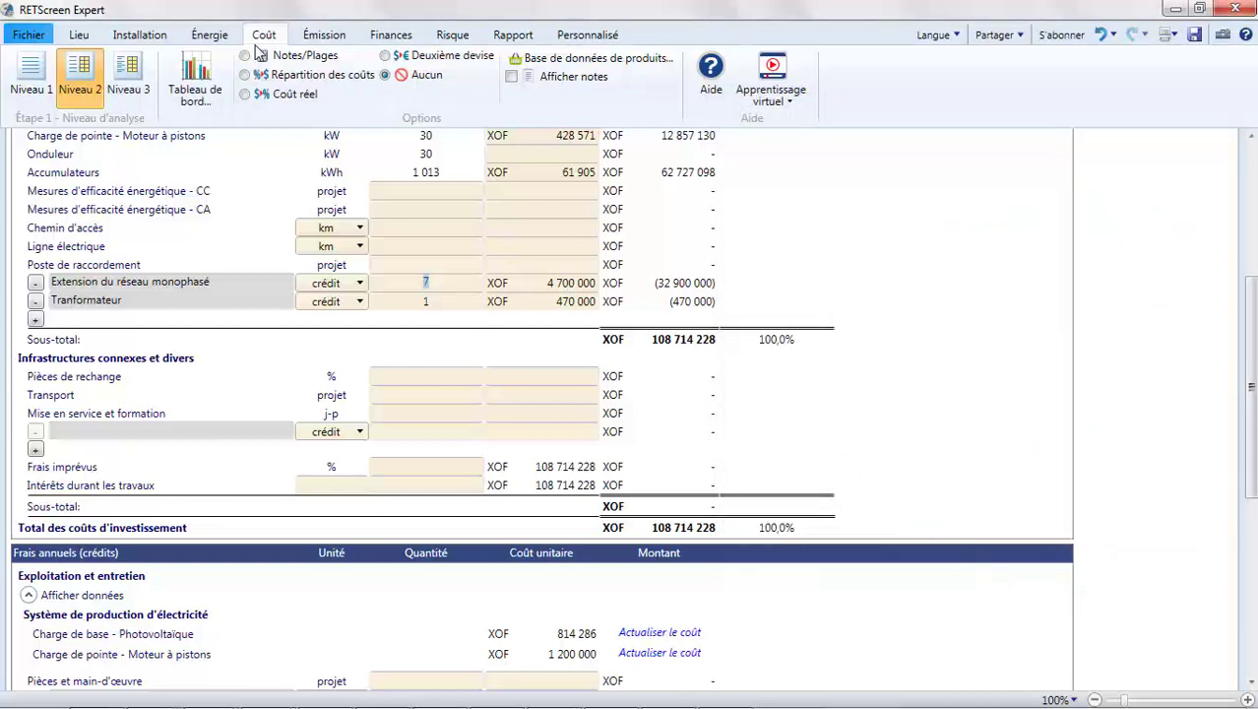
Return to the program's start page.
{"action": "key", "text": "alt+f"}
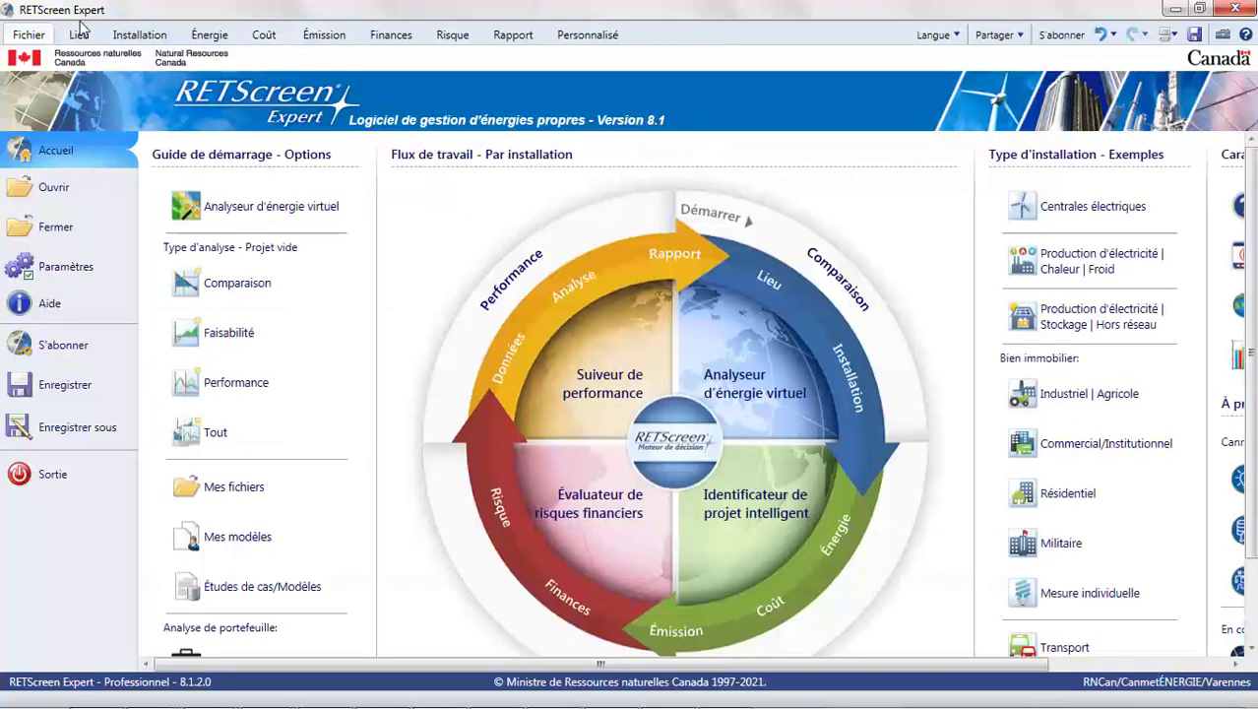